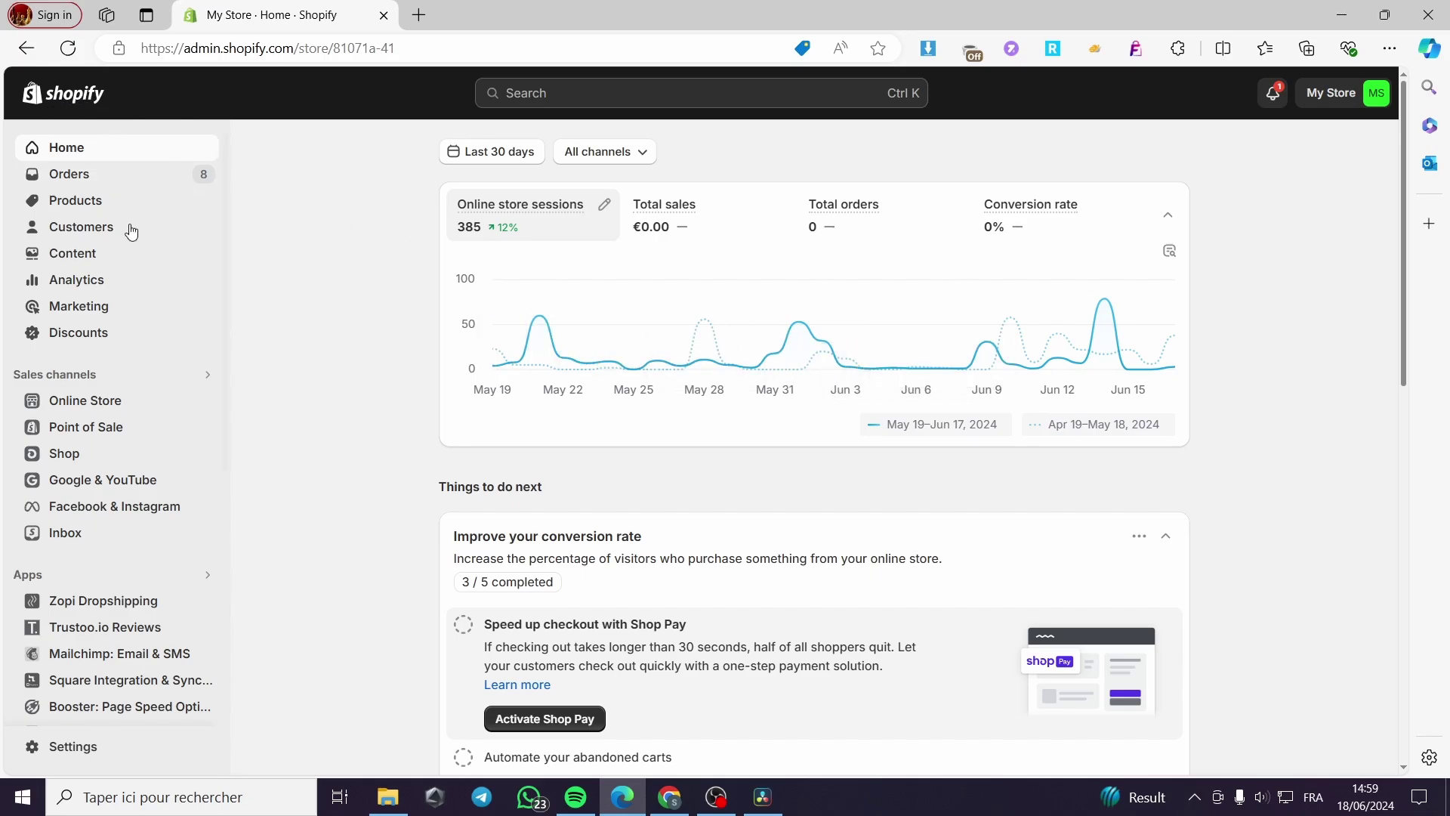
Open the product list and look over the Sweater product page
{"action": "left_click", "coordinate": [94, 202]}
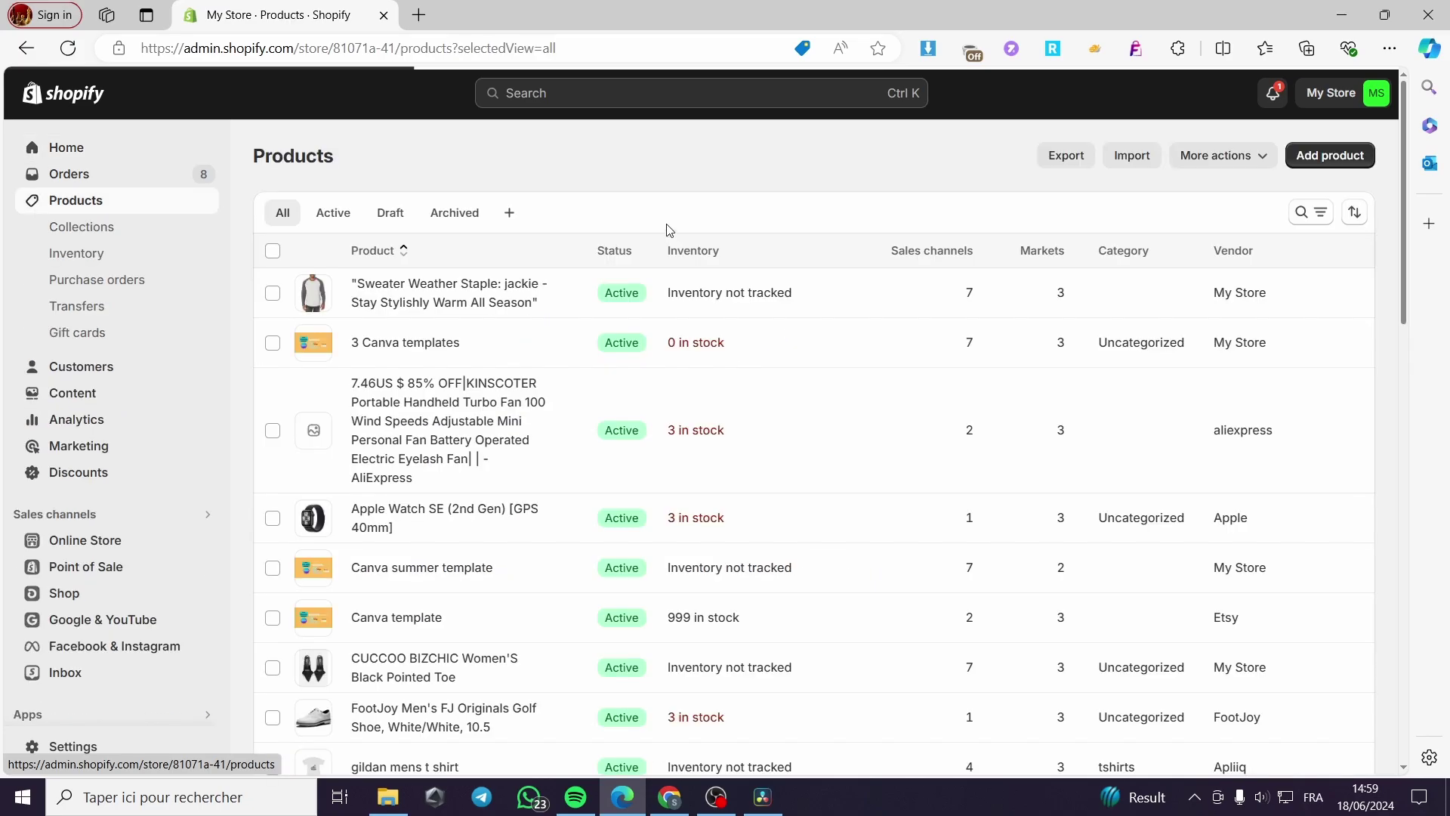
{"action": "scroll", "coordinate": [666, 230], "scroll_direction": "down", "scroll_amount": 12}
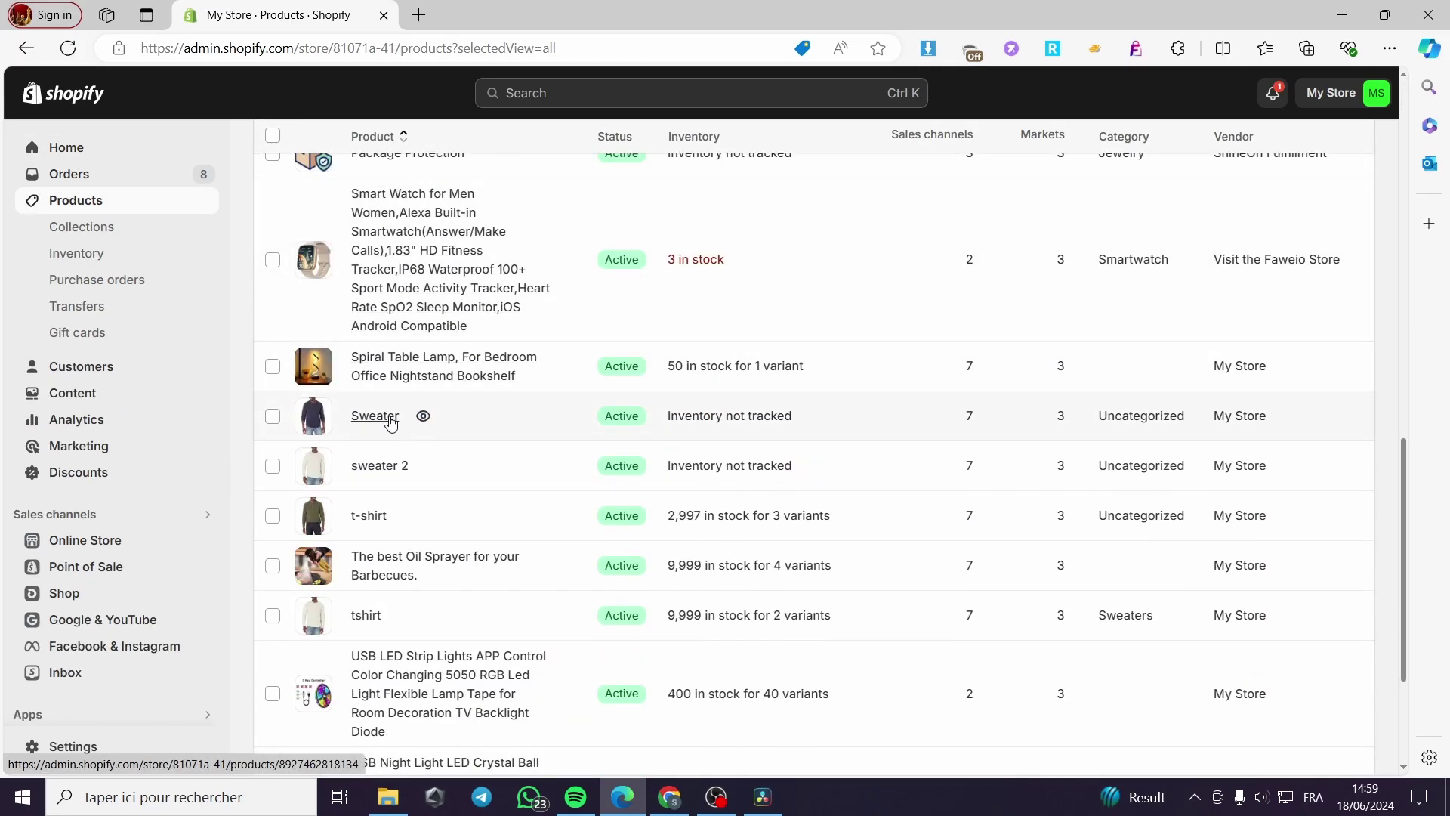
{"action": "left_click", "coordinate": [377, 417]}
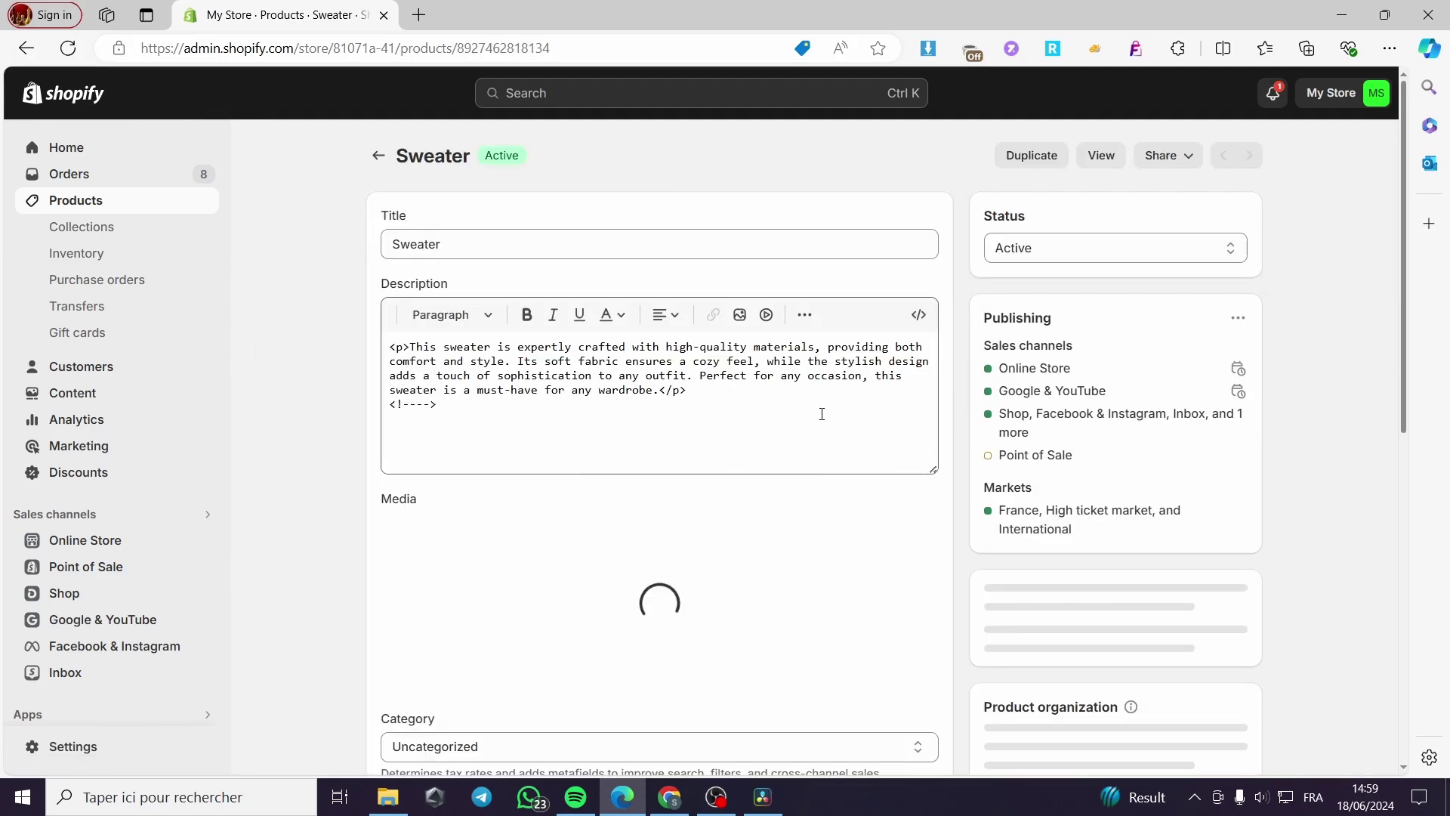
{"action": "scroll", "coordinate": [812, 415], "scroll_direction": "down", "scroll_amount": 5}
{"action": "scroll", "coordinate": [672, 411], "scroll_direction": "down", "scroll_amount": 3}
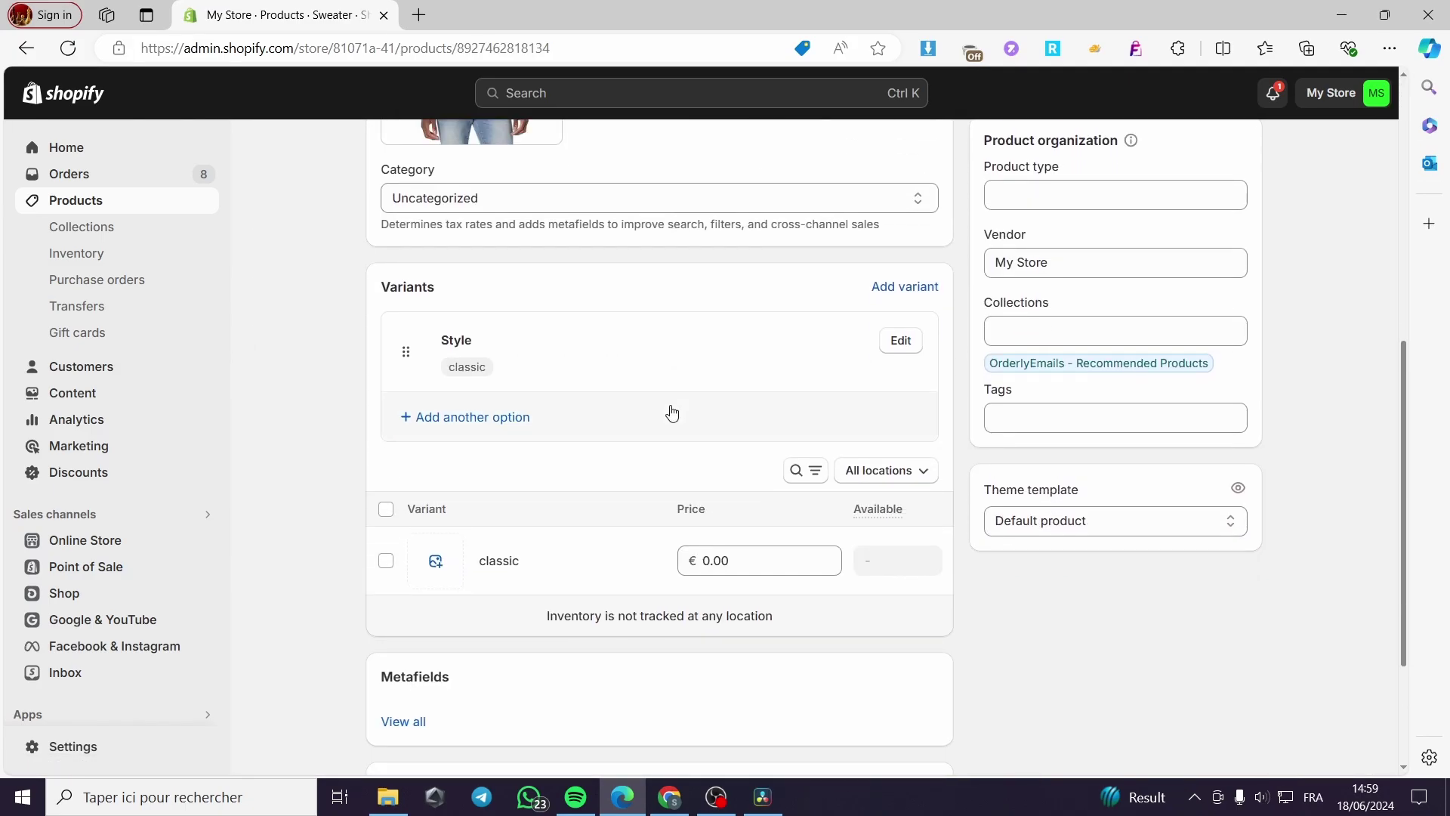
{"action": "scroll", "coordinate": [453, 408], "scroll_direction": "up", "scroll_amount": 5}
{"action": "left_click", "coordinate": [27, 47]}
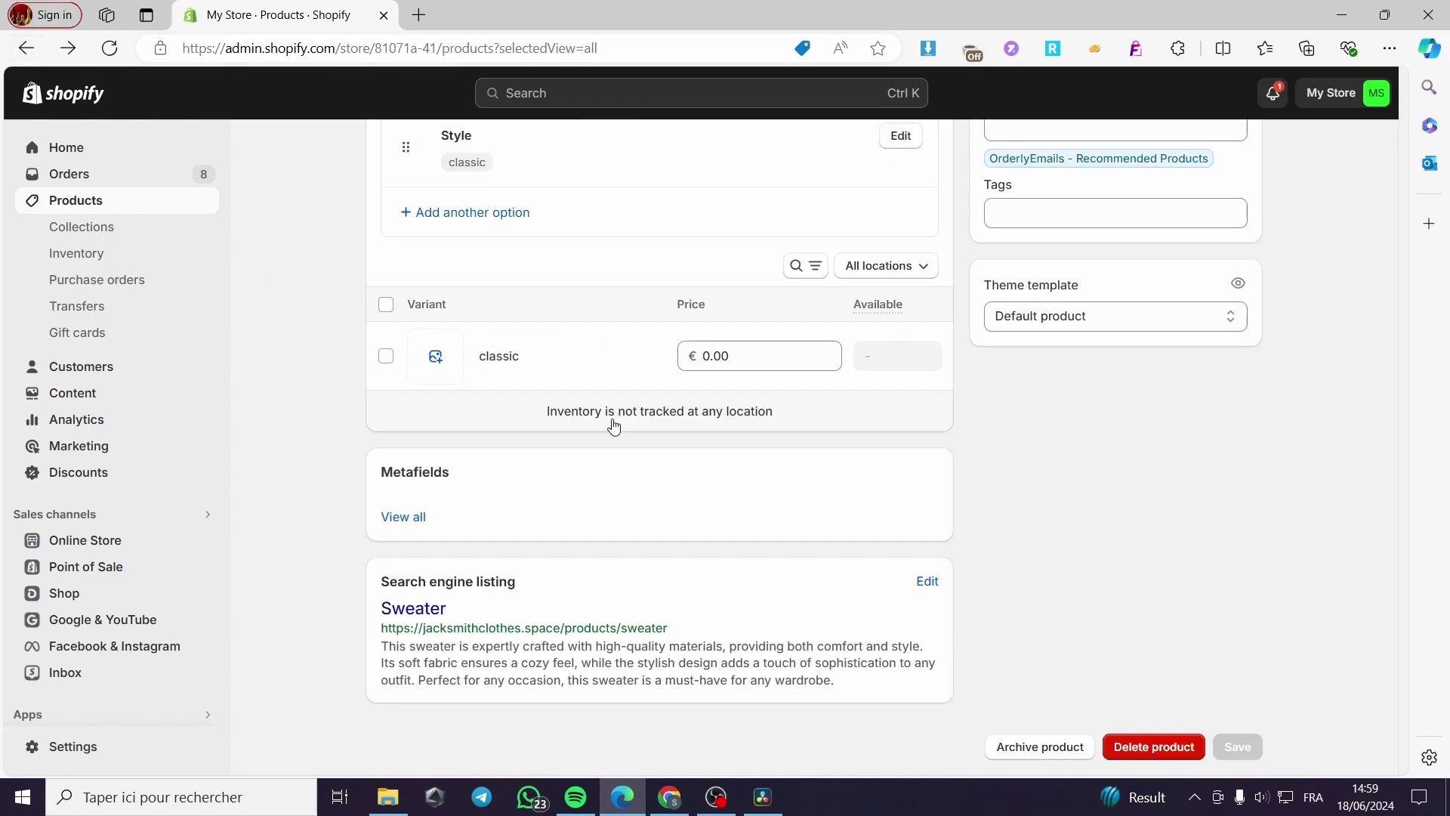
Look over the t-shirt product page, then return to the product list
{"action": "scroll", "coordinate": [462, 468], "scroll_direction": "down", "scroll_amount": 3}
{"action": "scroll", "coordinate": [463, 466], "scroll_direction": "down", "scroll_amount": 4}
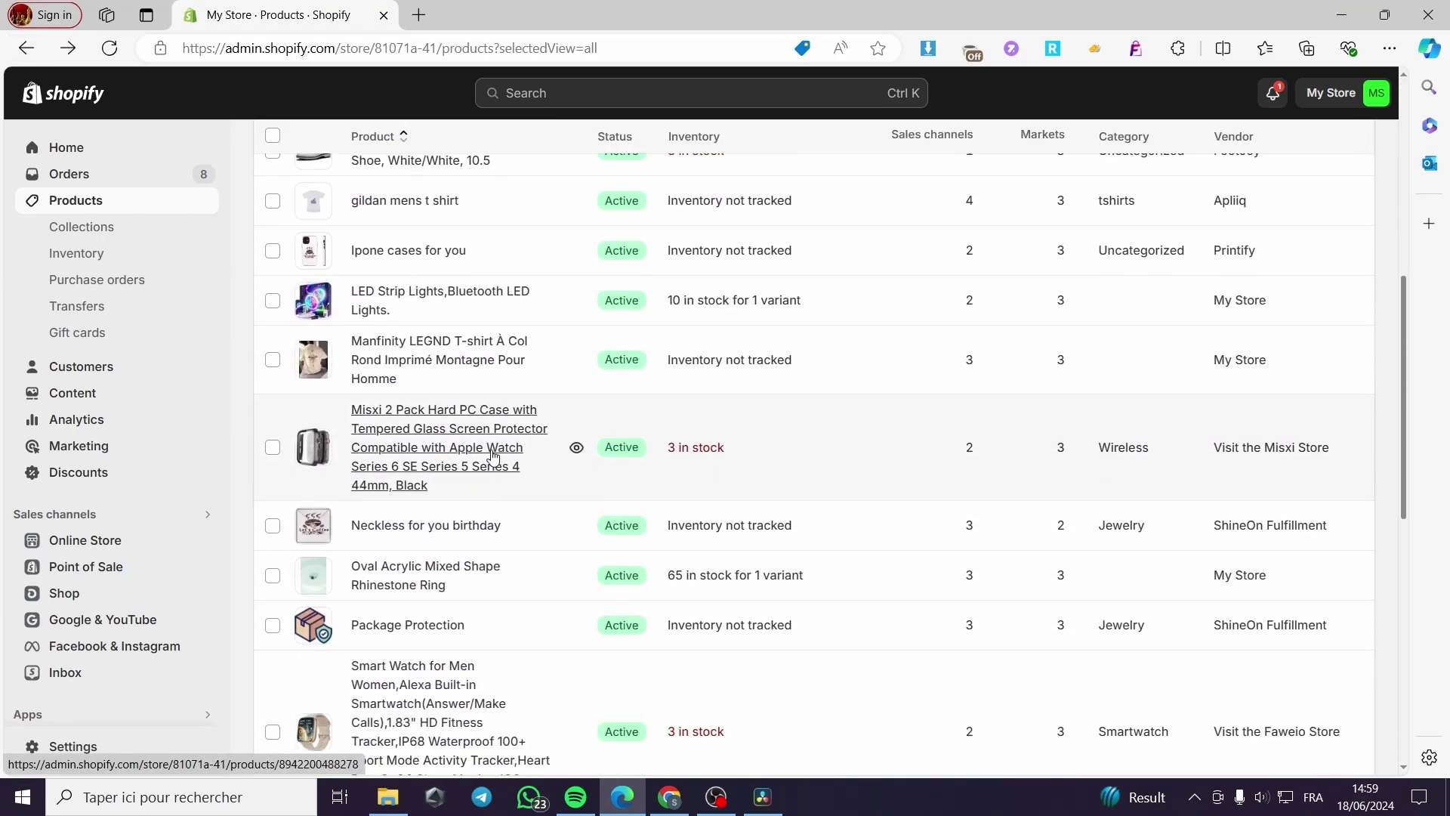
{"action": "scroll", "coordinate": [446, 355], "scroll_direction": "down", "scroll_amount": 2}
{"action": "scroll", "coordinate": [451, 355], "scroll_direction": "down", "scroll_amount": 5}
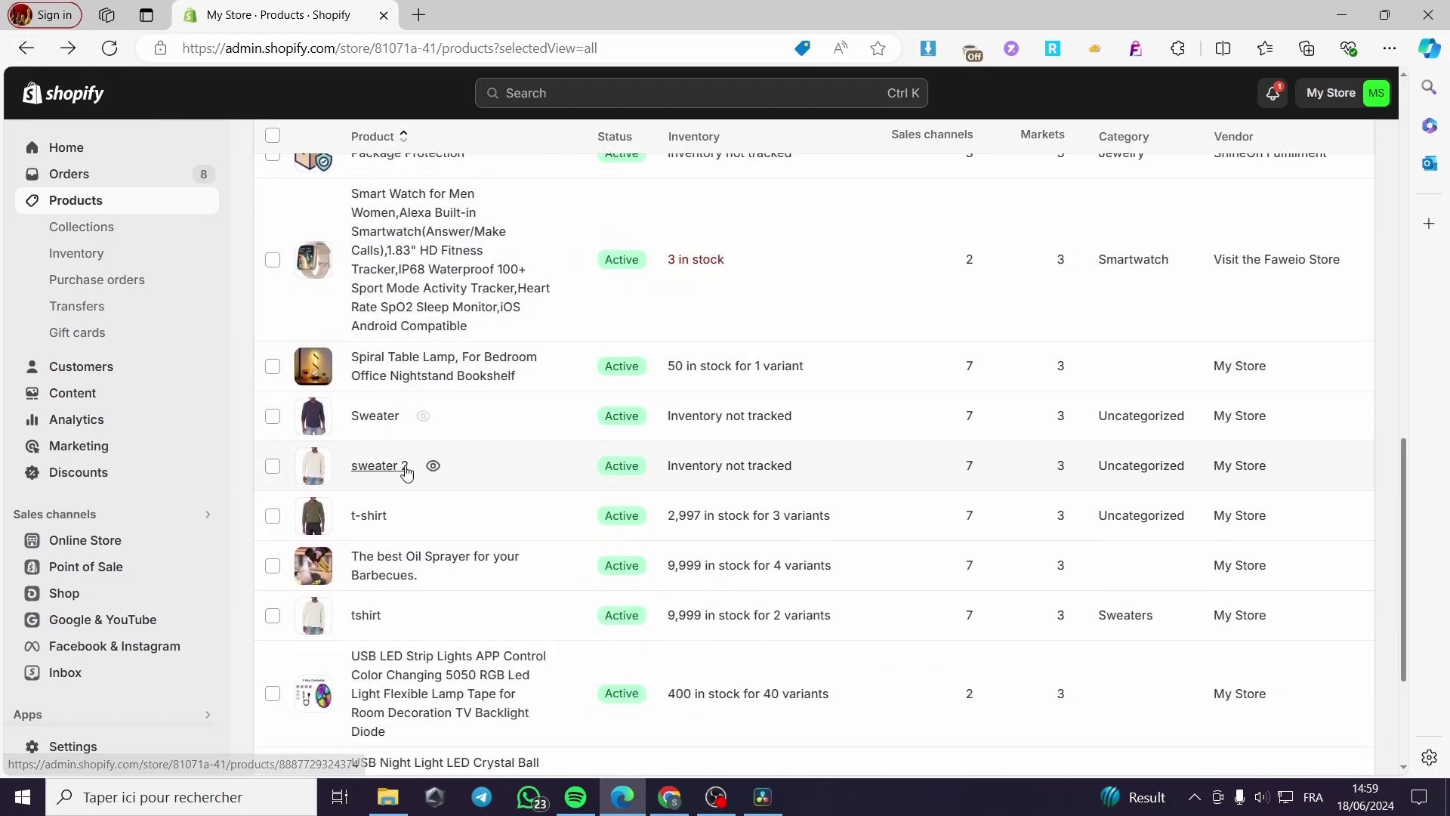
{"action": "left_click", "coordinate": [369, 517]}
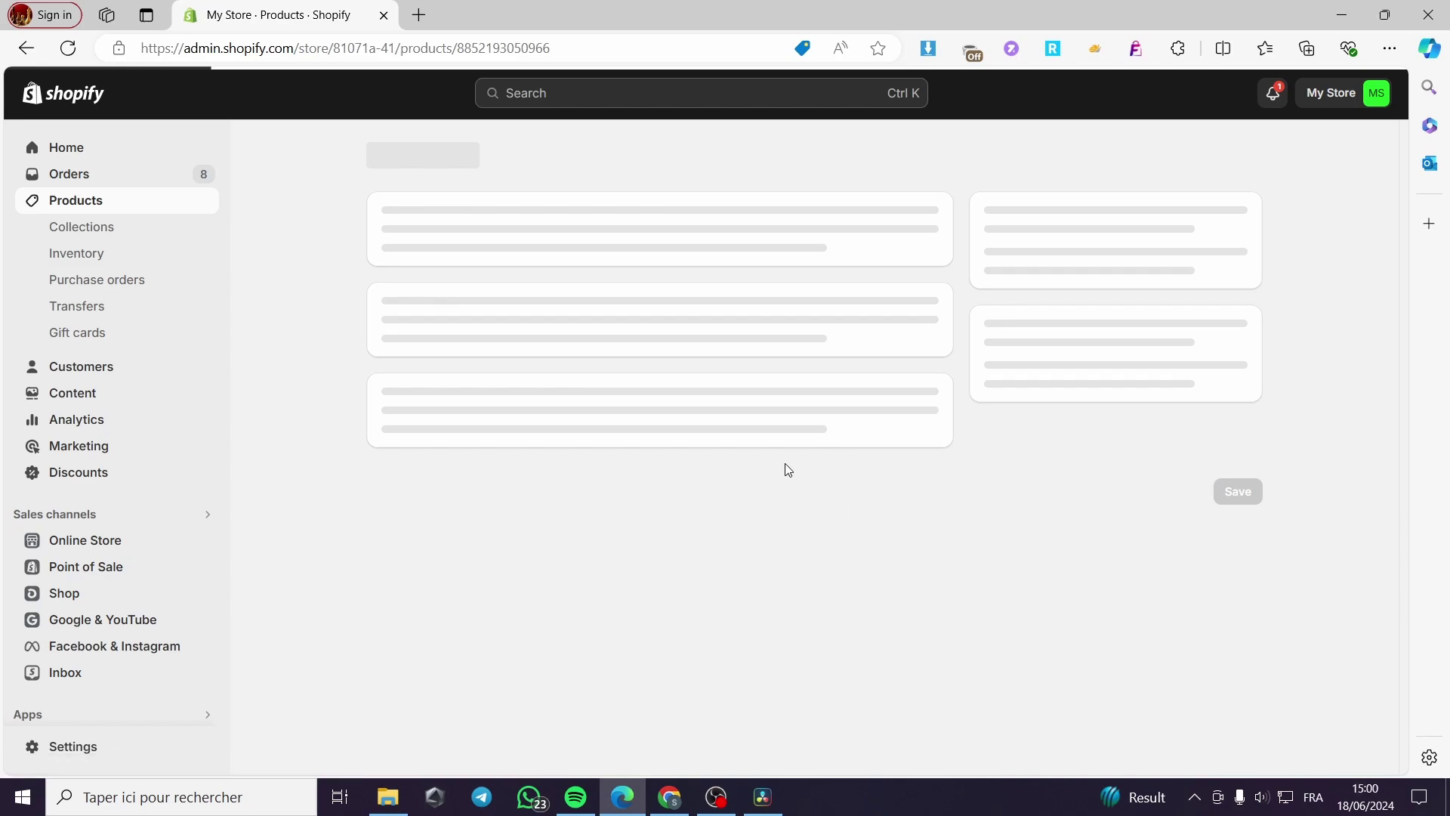
{"action": "scroll", "coordinate": [750, 454], "scroll_direction": "down", "scroll_amount": 7}
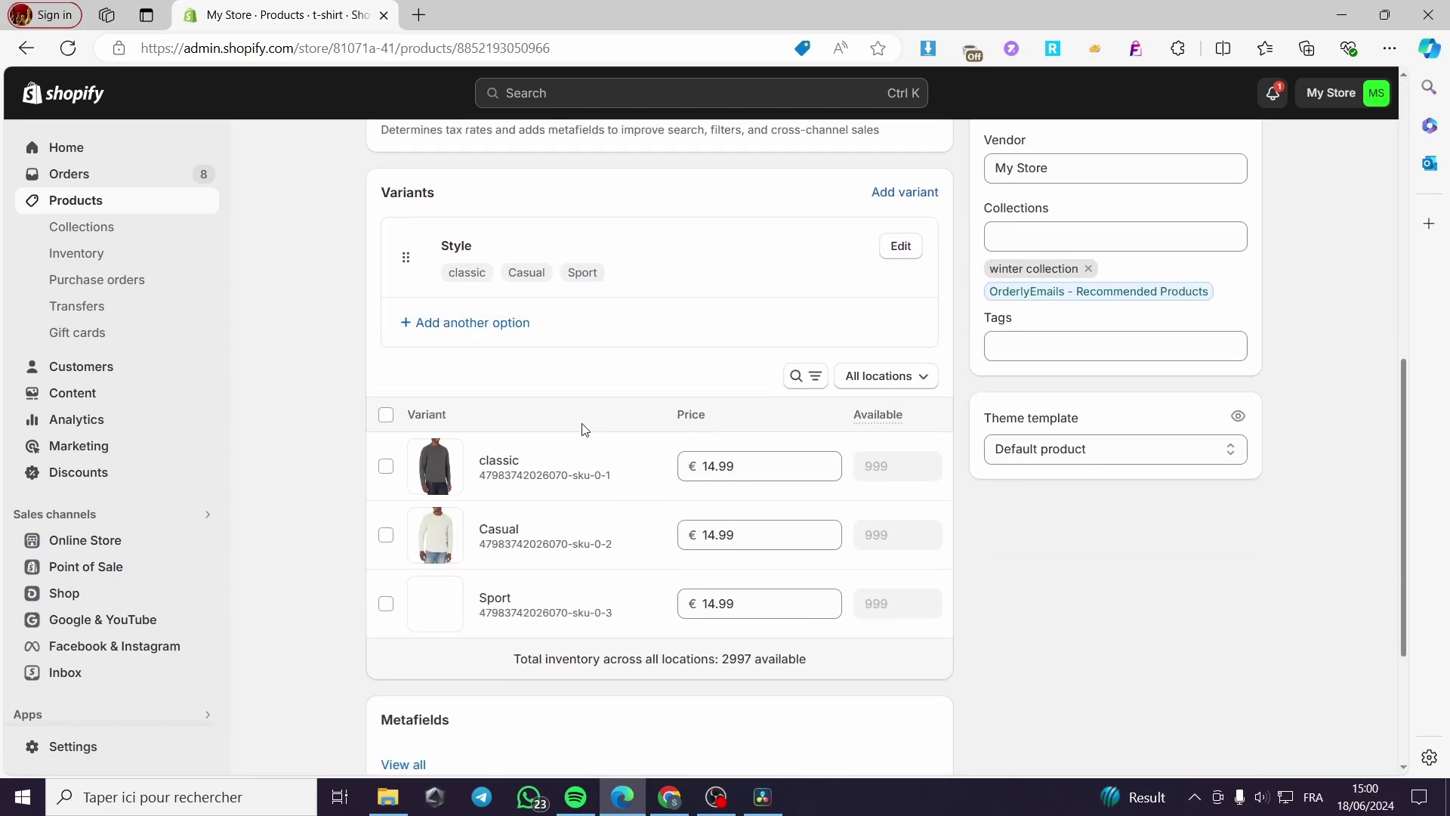
{"action": "scroll", "coordinate": [541, 300], "scroll_direction": "down", "scroll_amount": 3}
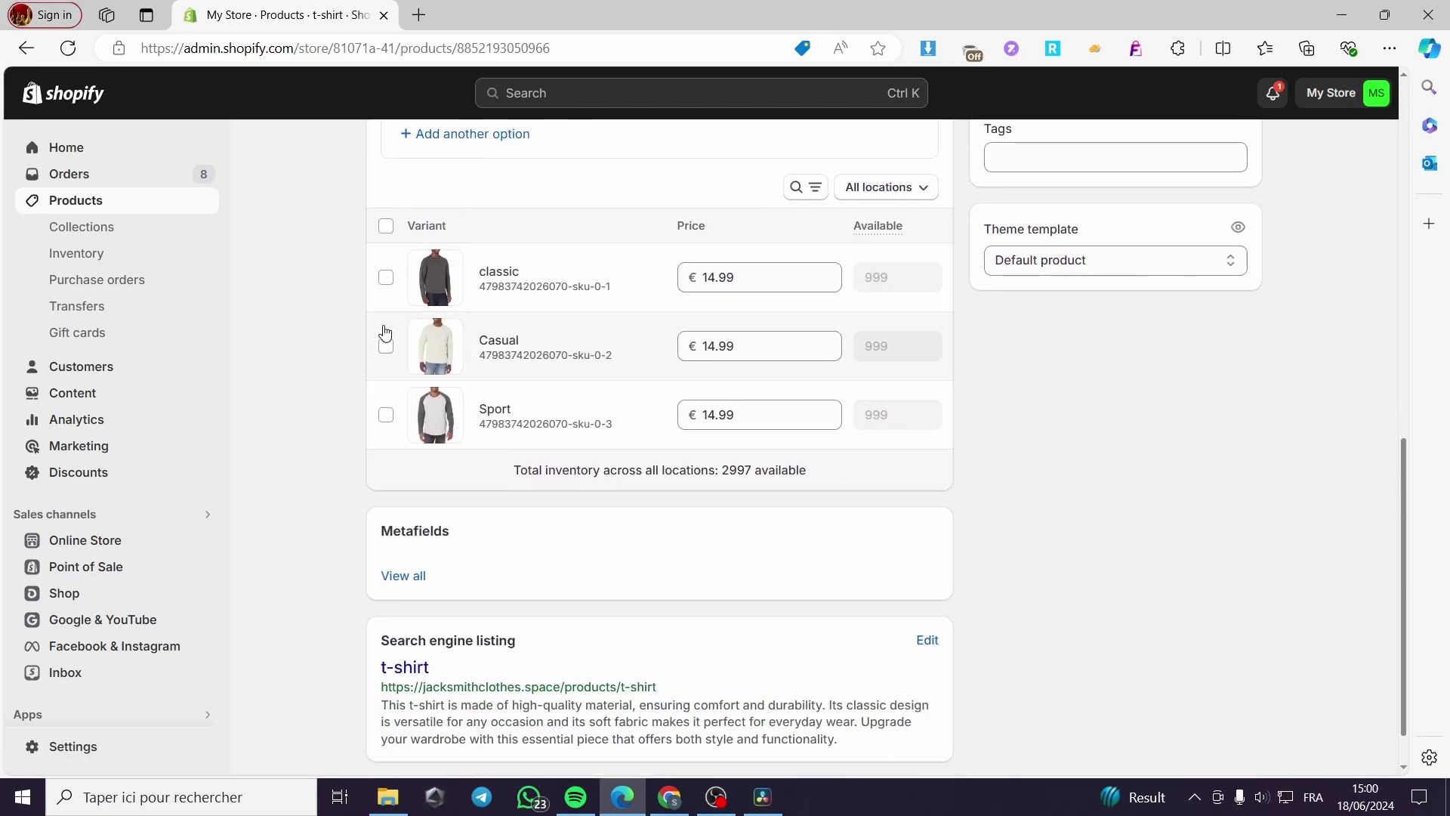
{"action": "scroll", "coordinate": [201, 219], "scroll_direction": "up", "scroll_amount": 5}
{"action": "left_click", "coordinate": [18, 50]}
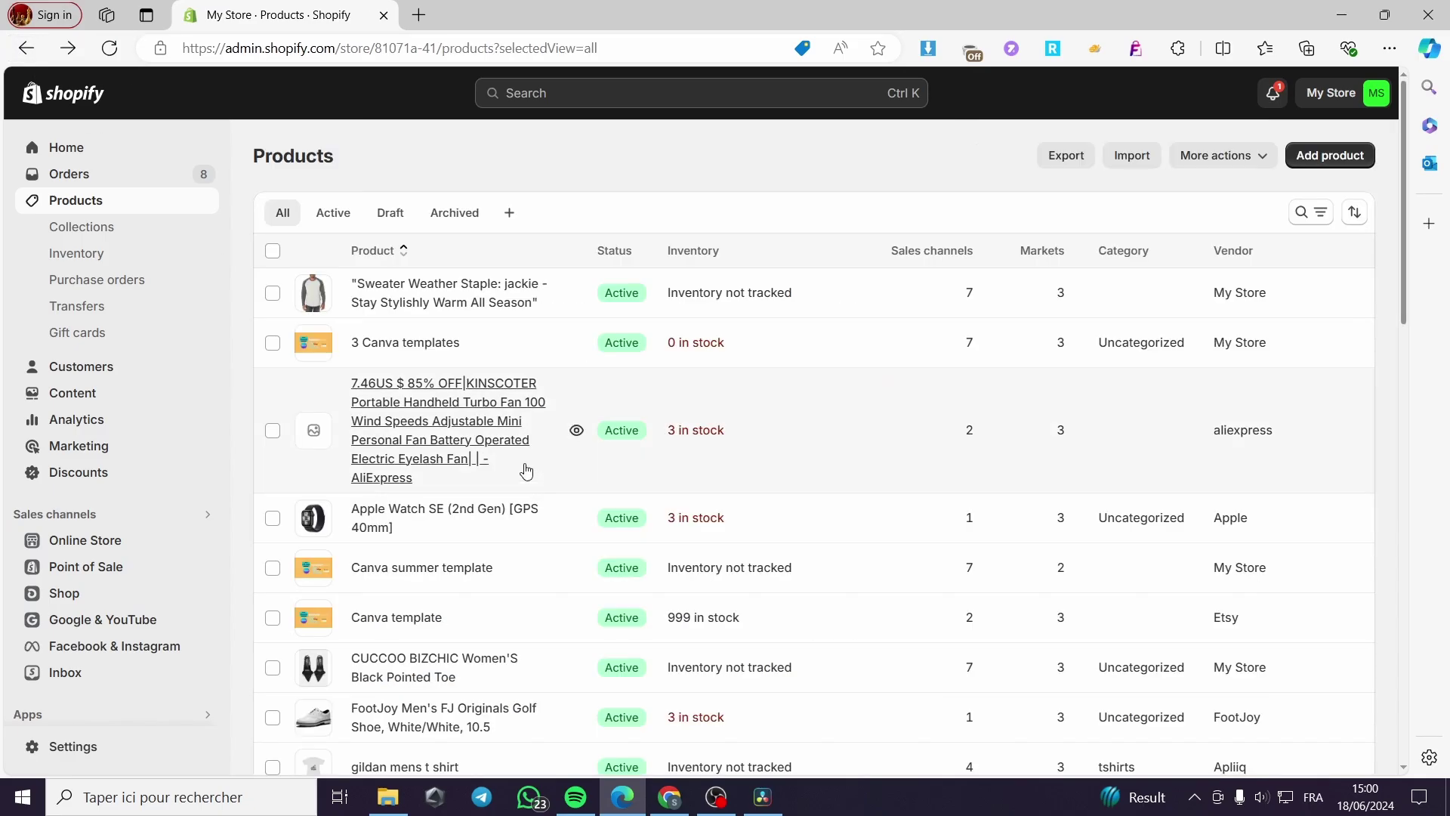
Open sweater 2 and review its grey, white and beige €15.00 variants and description
{"action": "scroll", "coordinate": [453, 589], "scroll_direction": "down", "scroll_amount": 10}
{"action": "scroll", "coordinate": [464, 588], "scroll_direction": "down", "scroll_amount": 3}
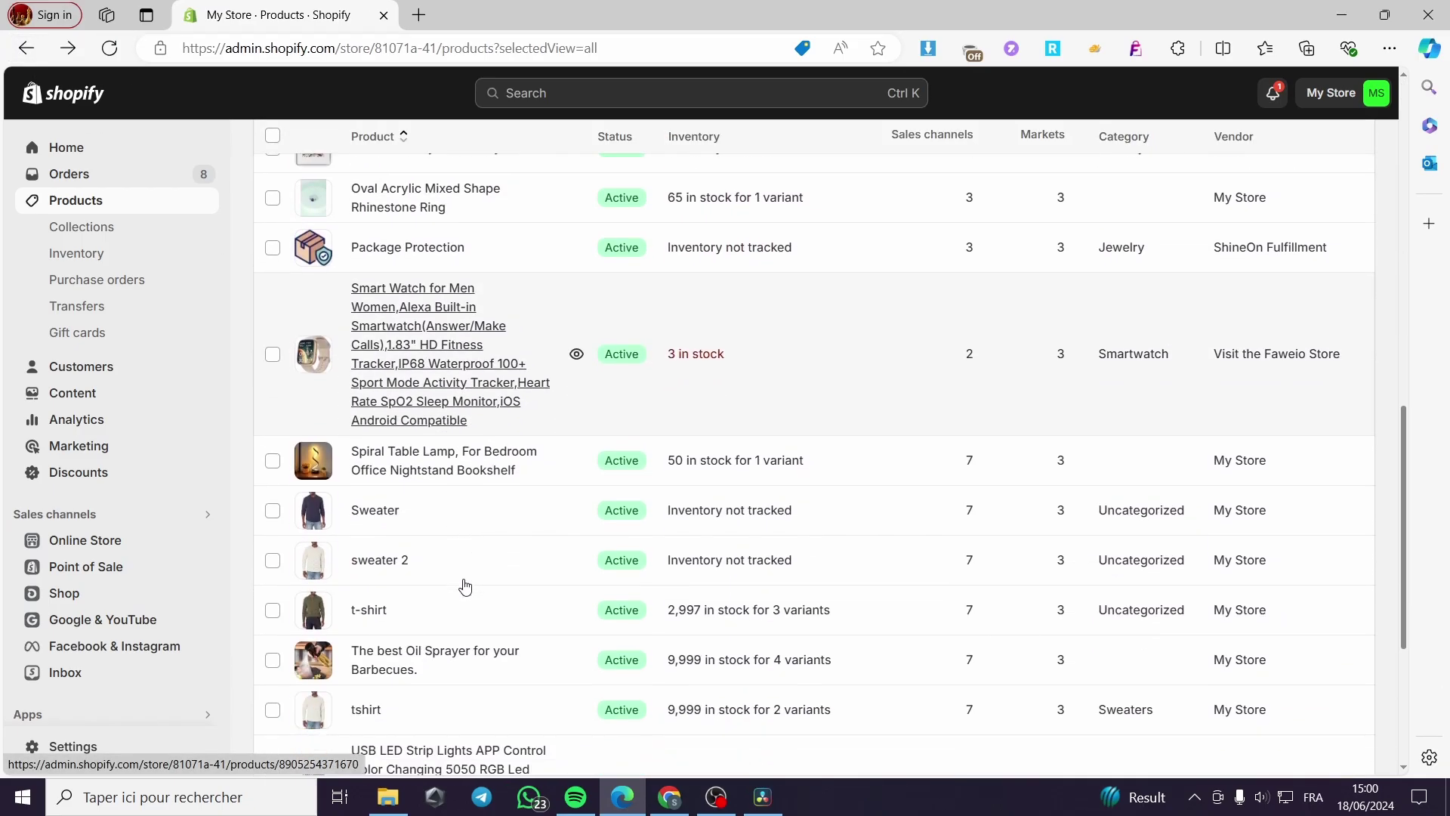
{"action": "left_click", "coordinate": [390, 562]}
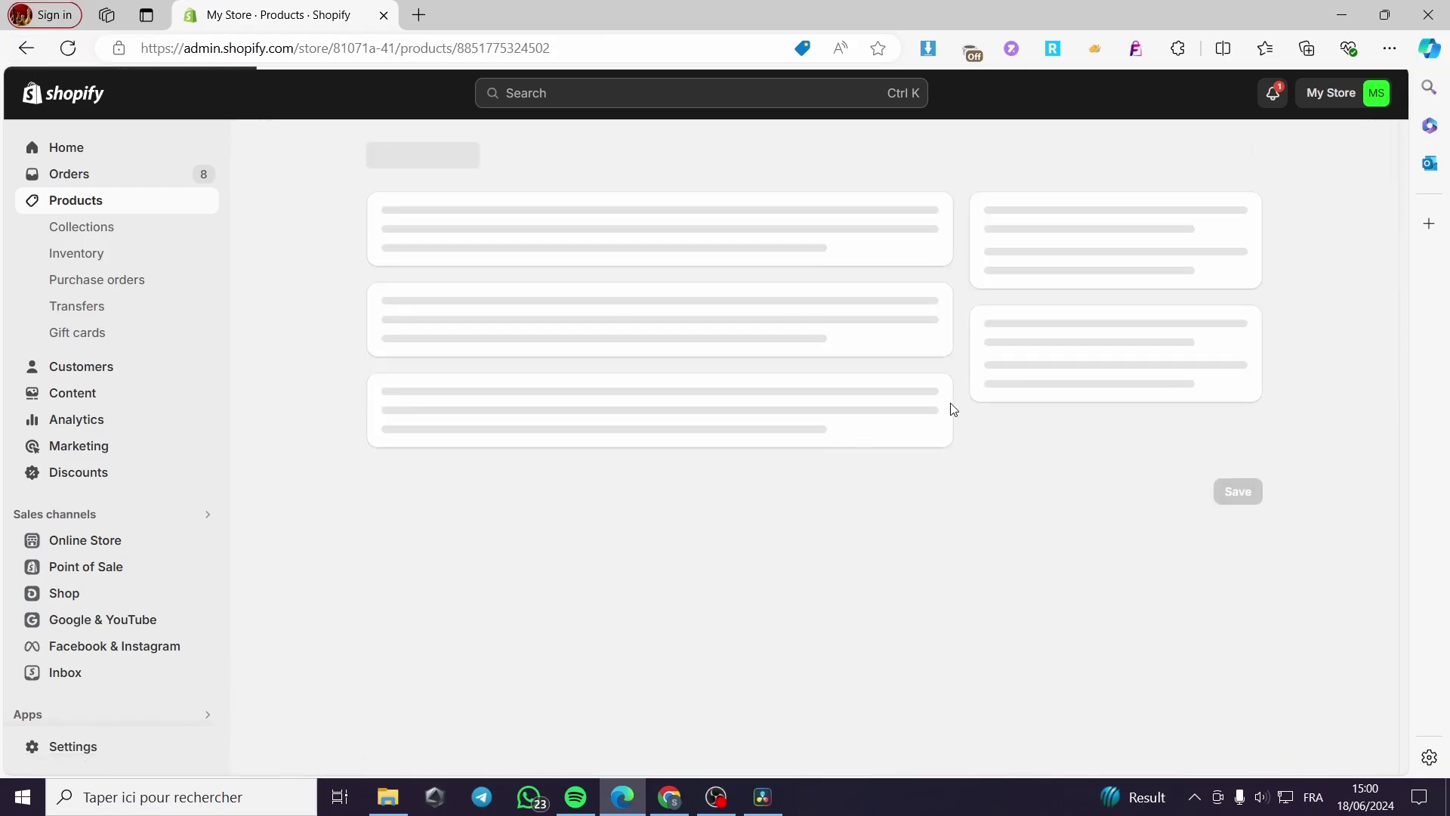
{"action": "scroll", "coordinate": [869, 411], "scroll_direction": "down", "scroll_amount": 8}
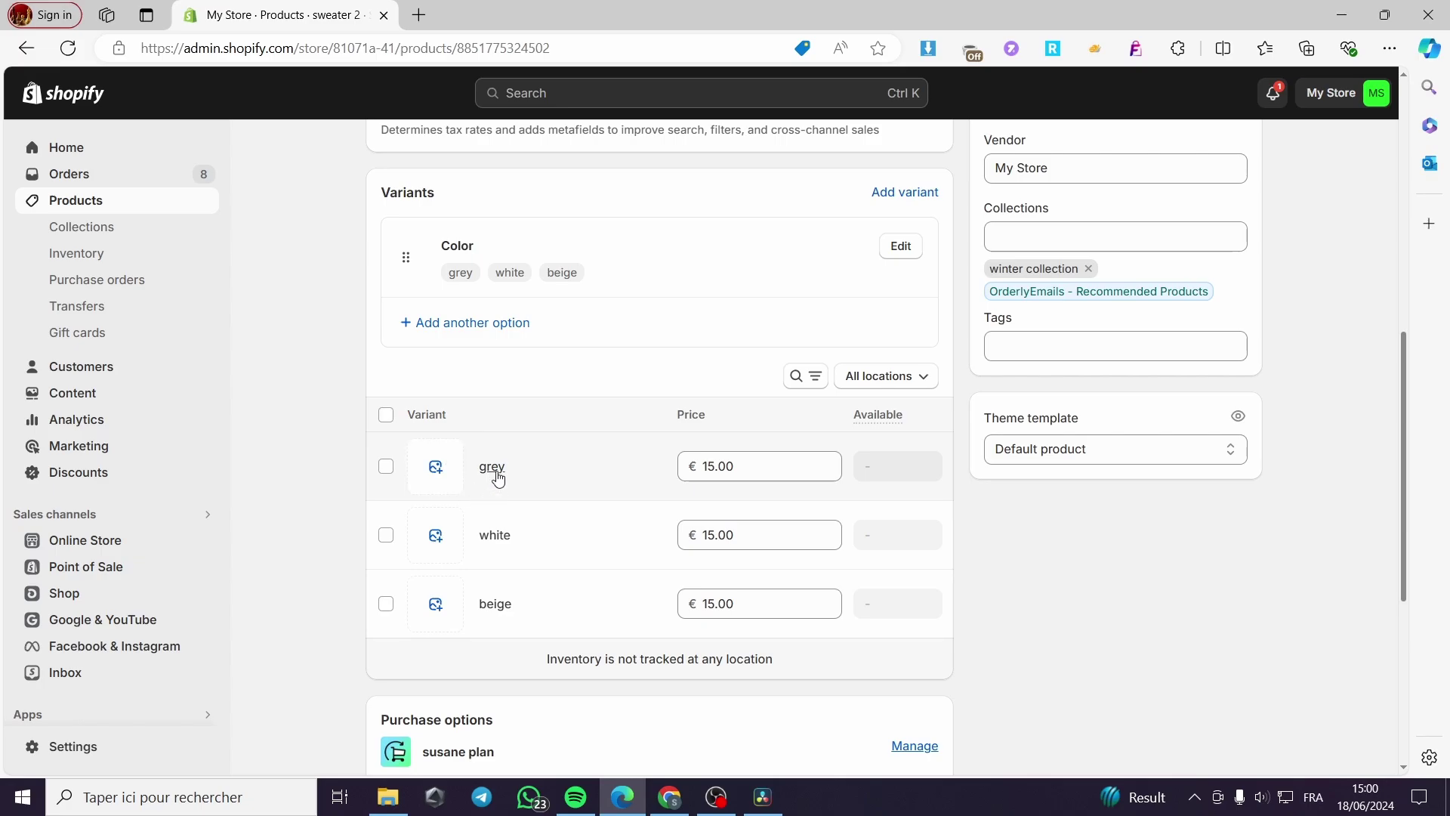
{"action": "scroll", "coordinate": [661, 601], "scroll_direction": "up", "scroll_amount": 7}
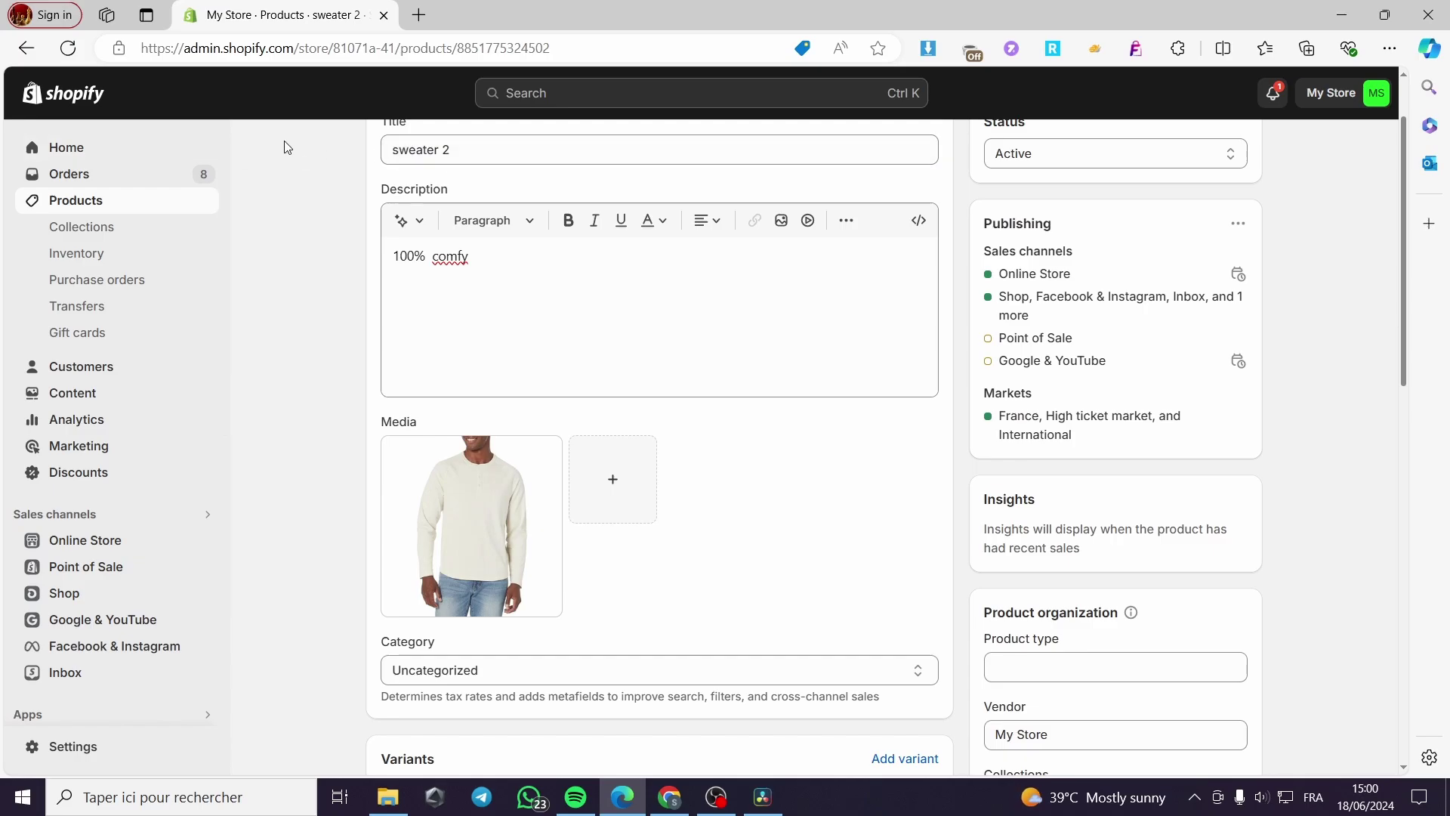
Go to Settings > Custom data > Variants and view the variant metafield definitions, checking undefined ones
{"action": "left_click", "coordinate": [68, 746]}
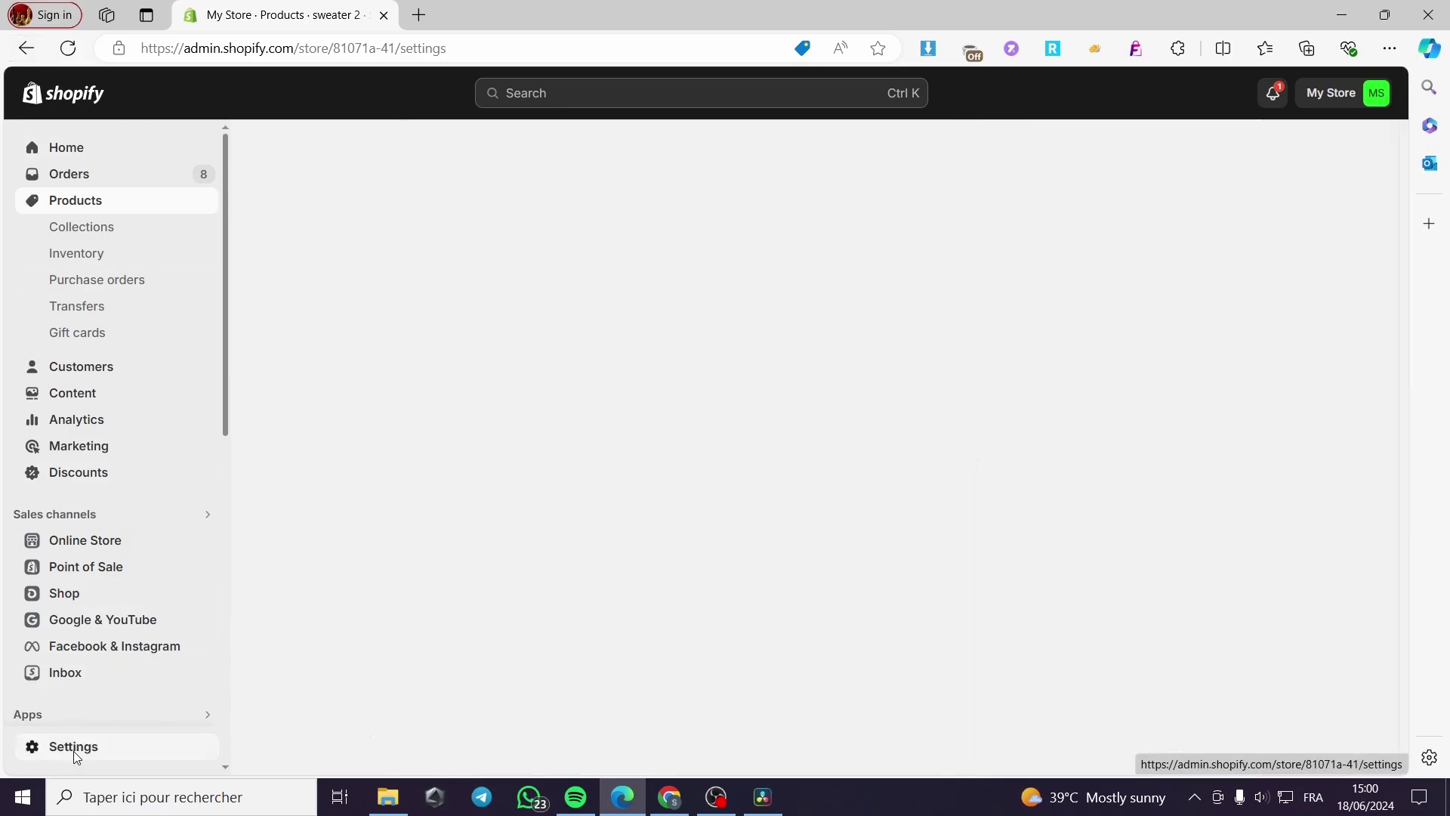
{"action": "scroll", "coordinate": [450, 585], "scroll_direction": "down", "scroll_amount": 5}
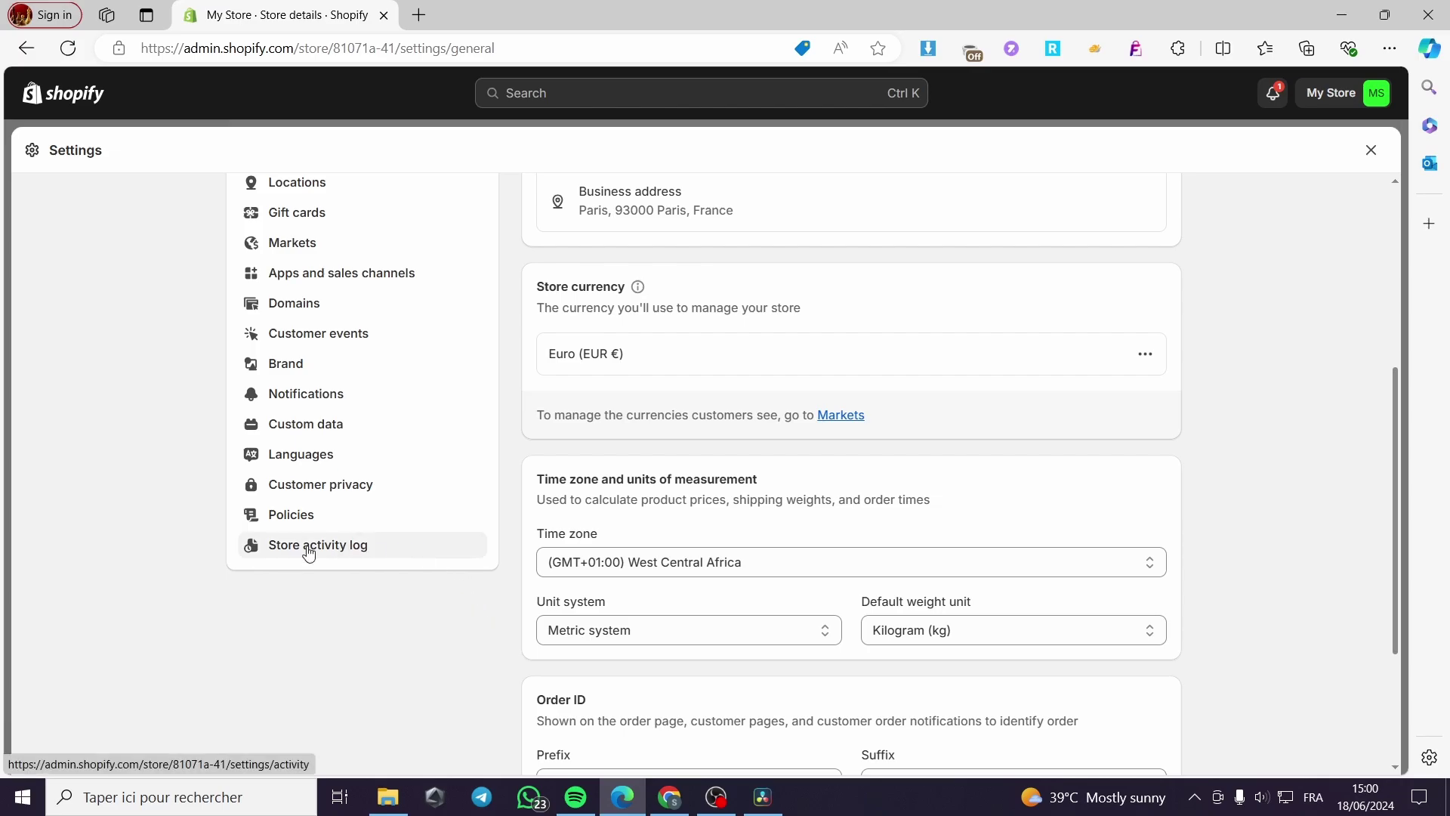
{"action": "left_click", "coordinate": [290, 427]}
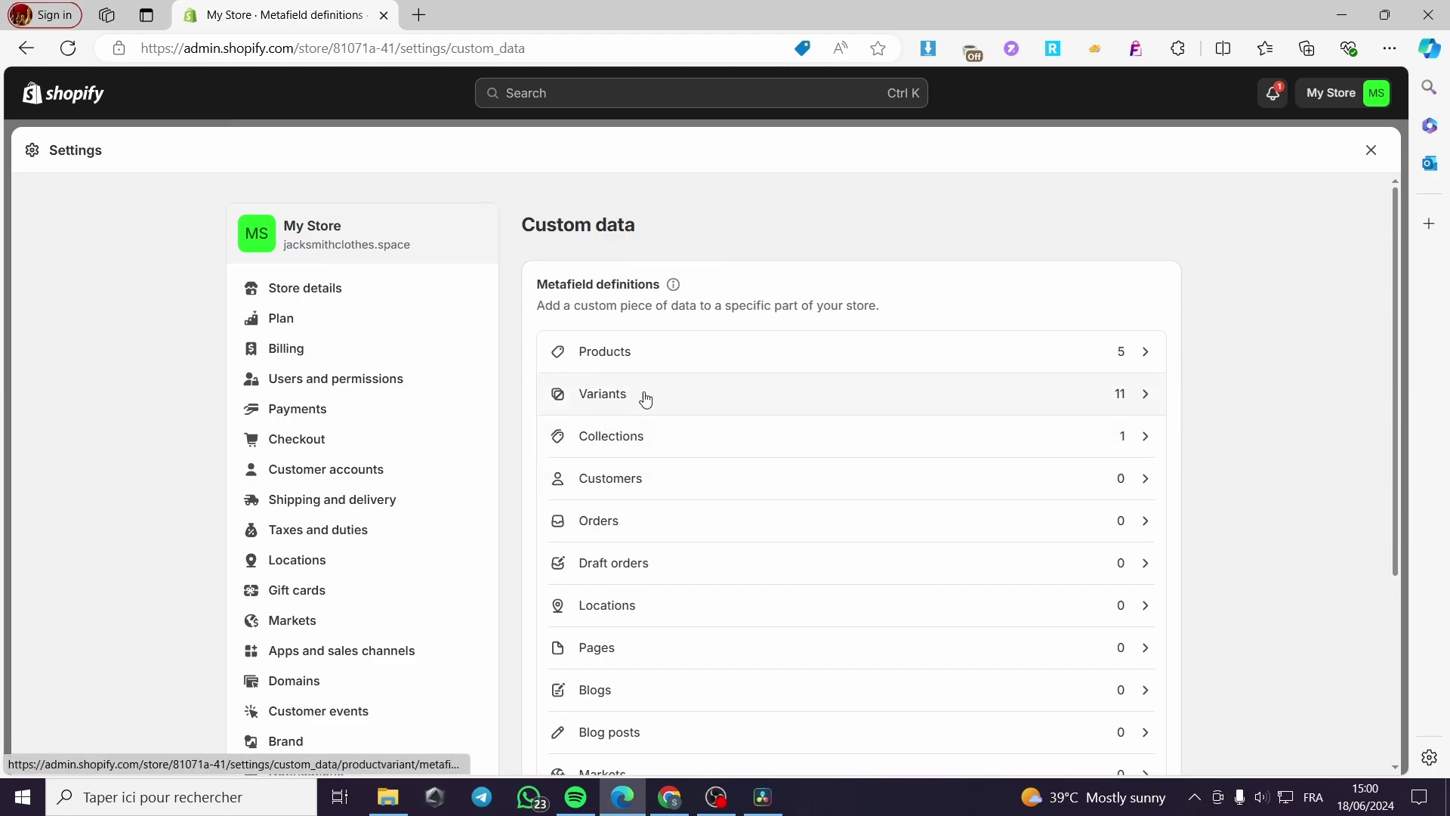
{"action": "left_click", "coordinate": [695, 401]}
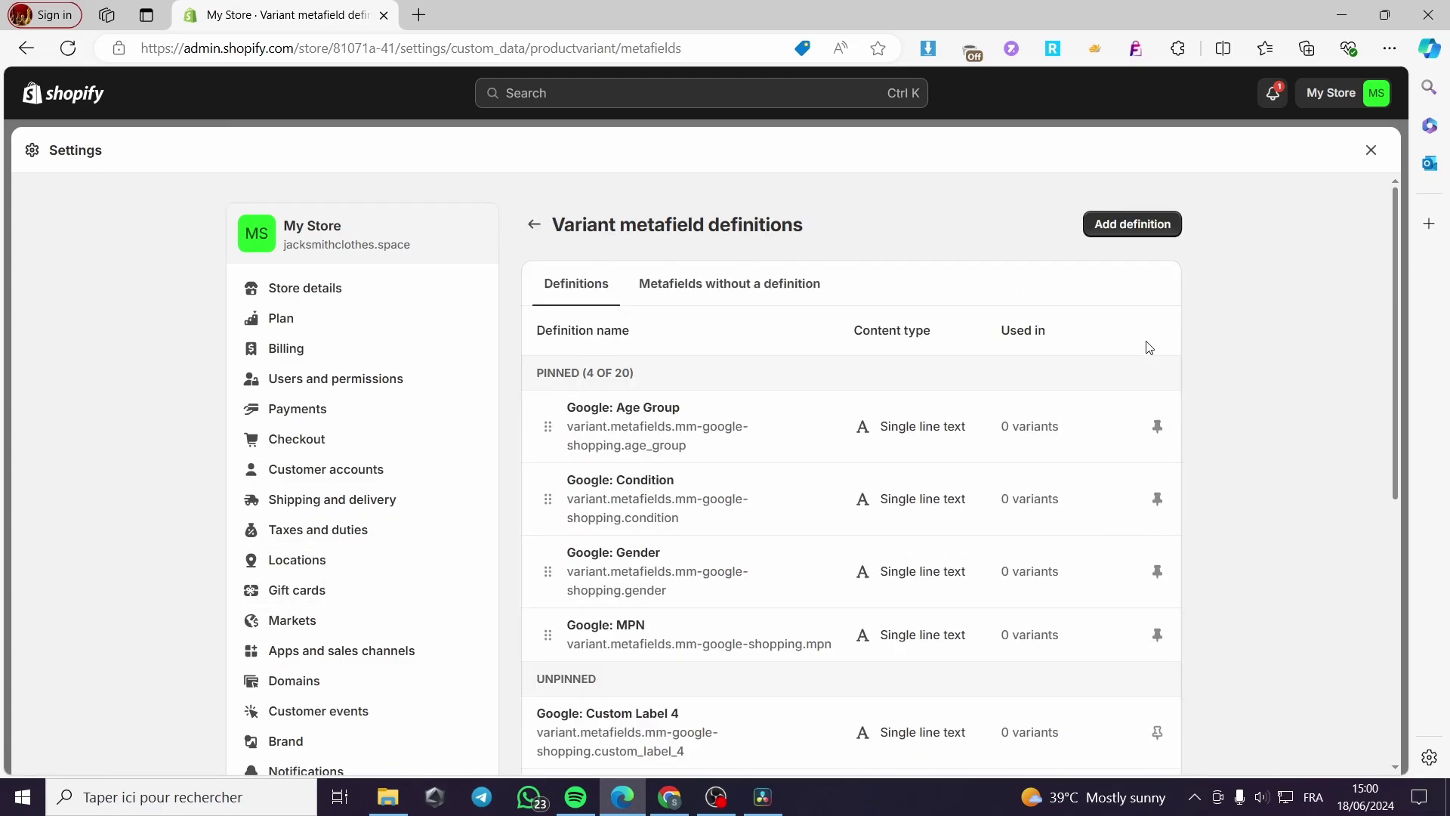
{"action": "scroll", "coordinate": [1110, 463], "scroll_direction": "down", "scroll_amount": 5}
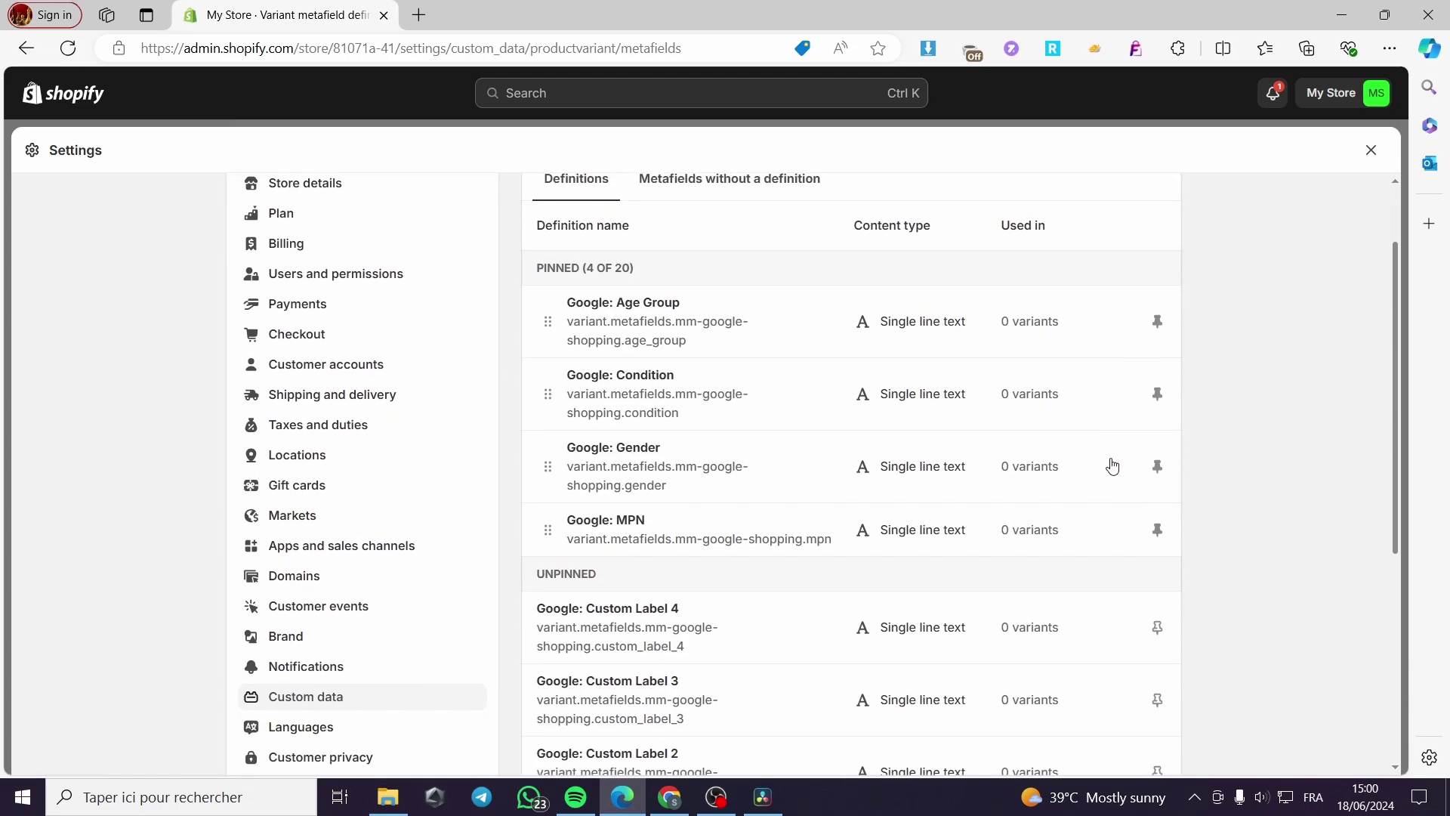
{"action": "scroll", "coordinate": [851, 512], "scroll_direction": "down", "scroll_amount": 2}
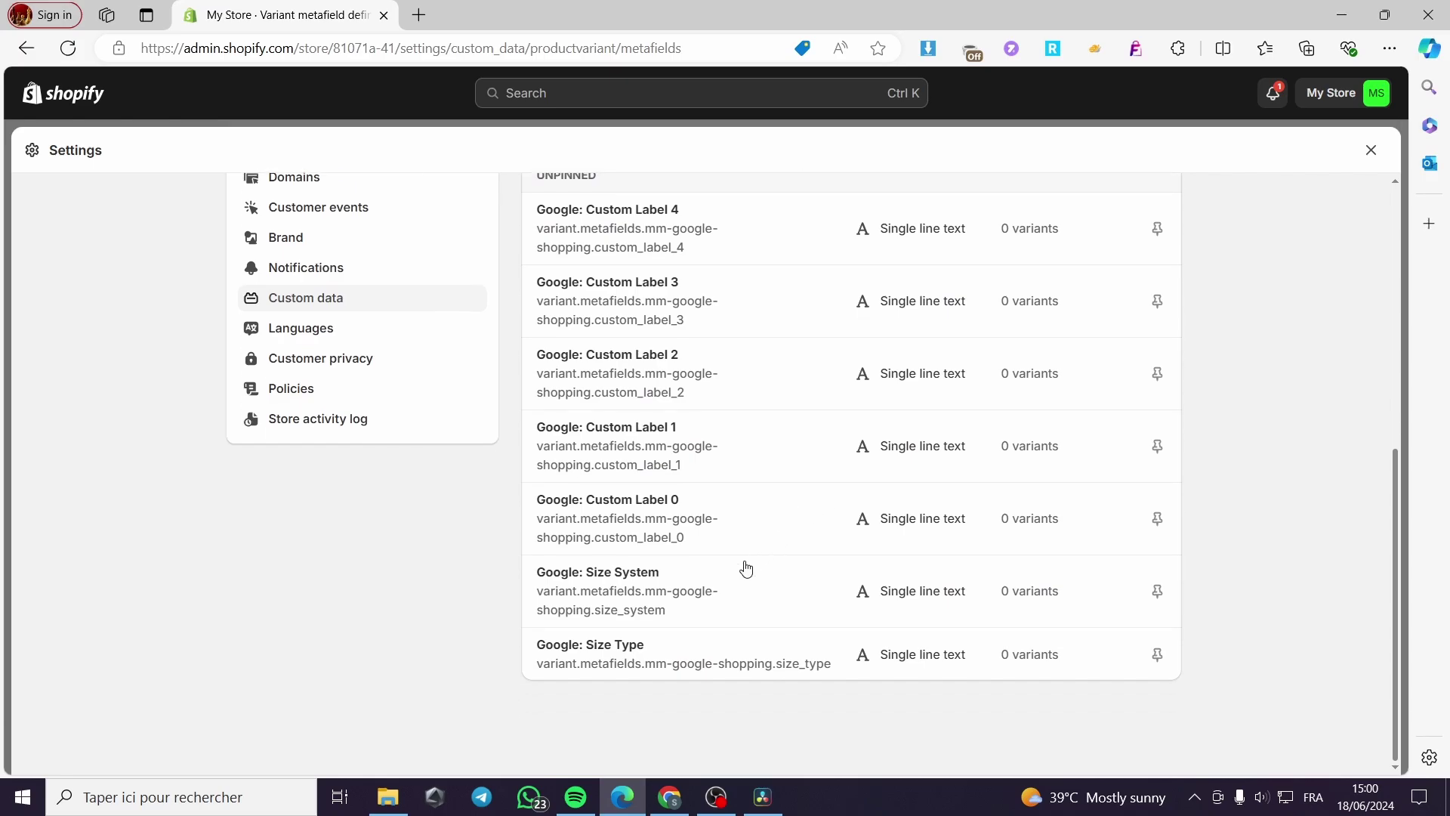
{"action": "scroll", "coordinate": [596, 623], "scroll_direction": "up", "scroll_amount": 7}
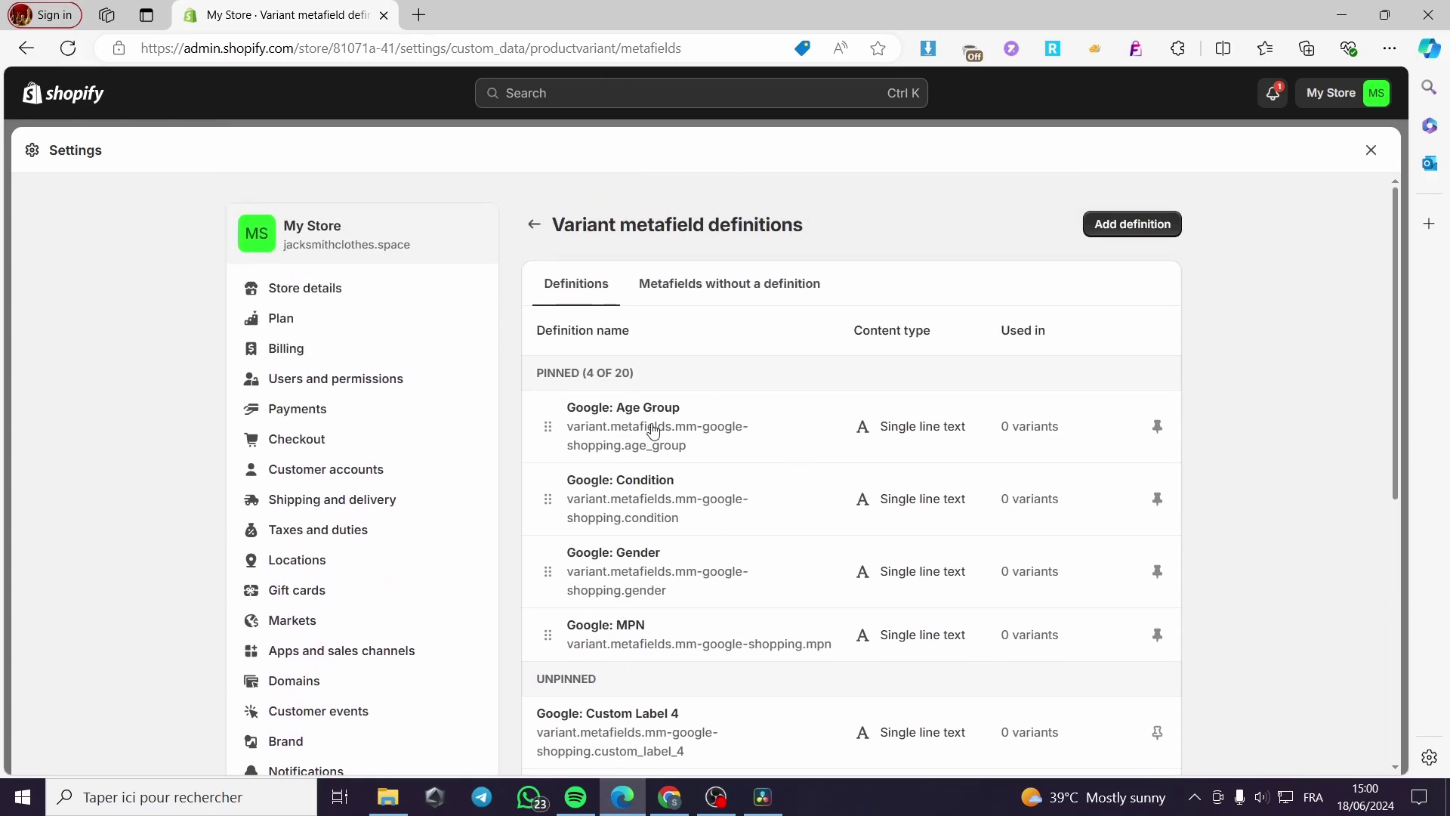
{"action": "left_click", "coordinate": [702, 297]}
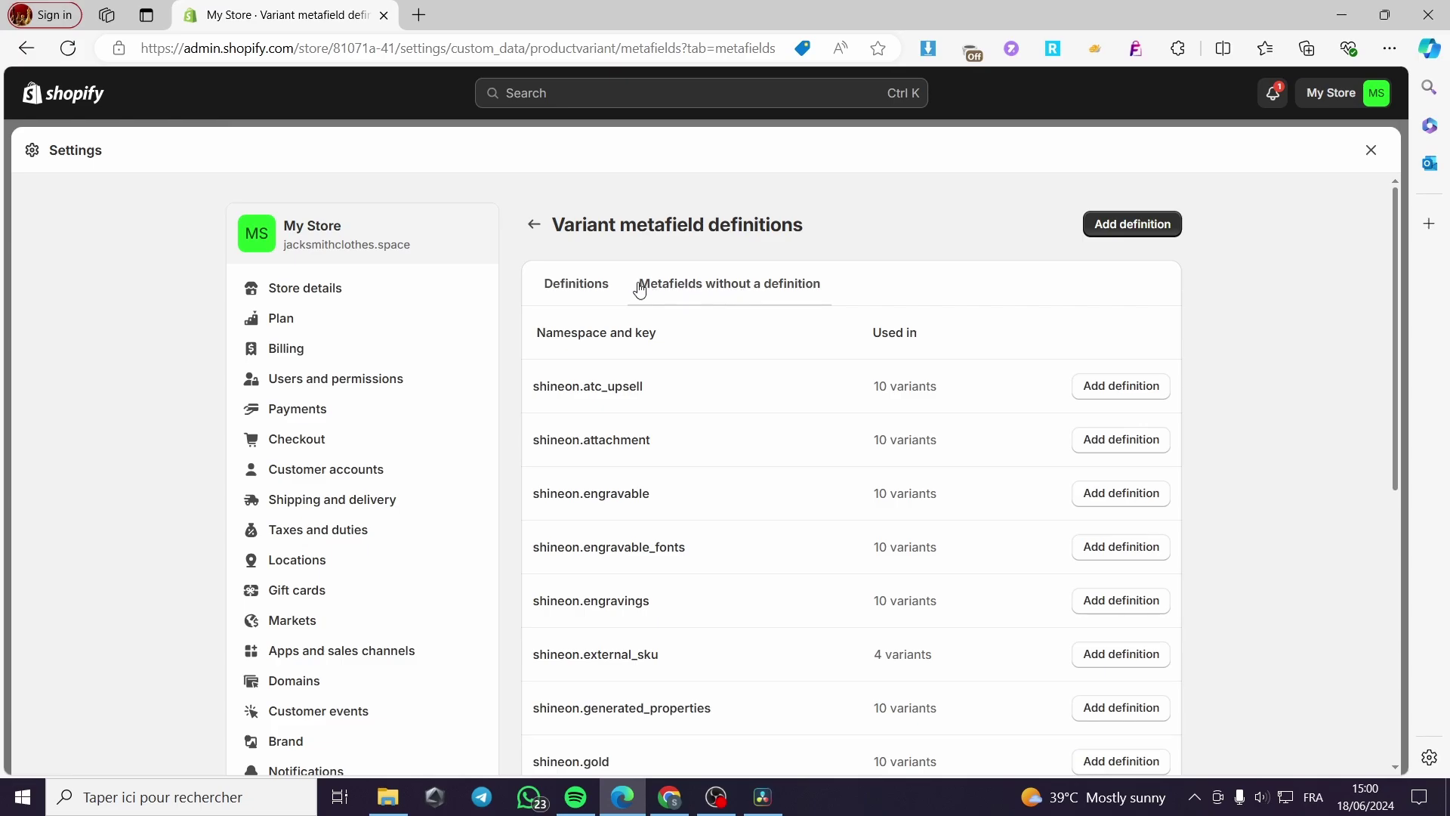
{"action": "left_click", "coordinate": [559, 284]}
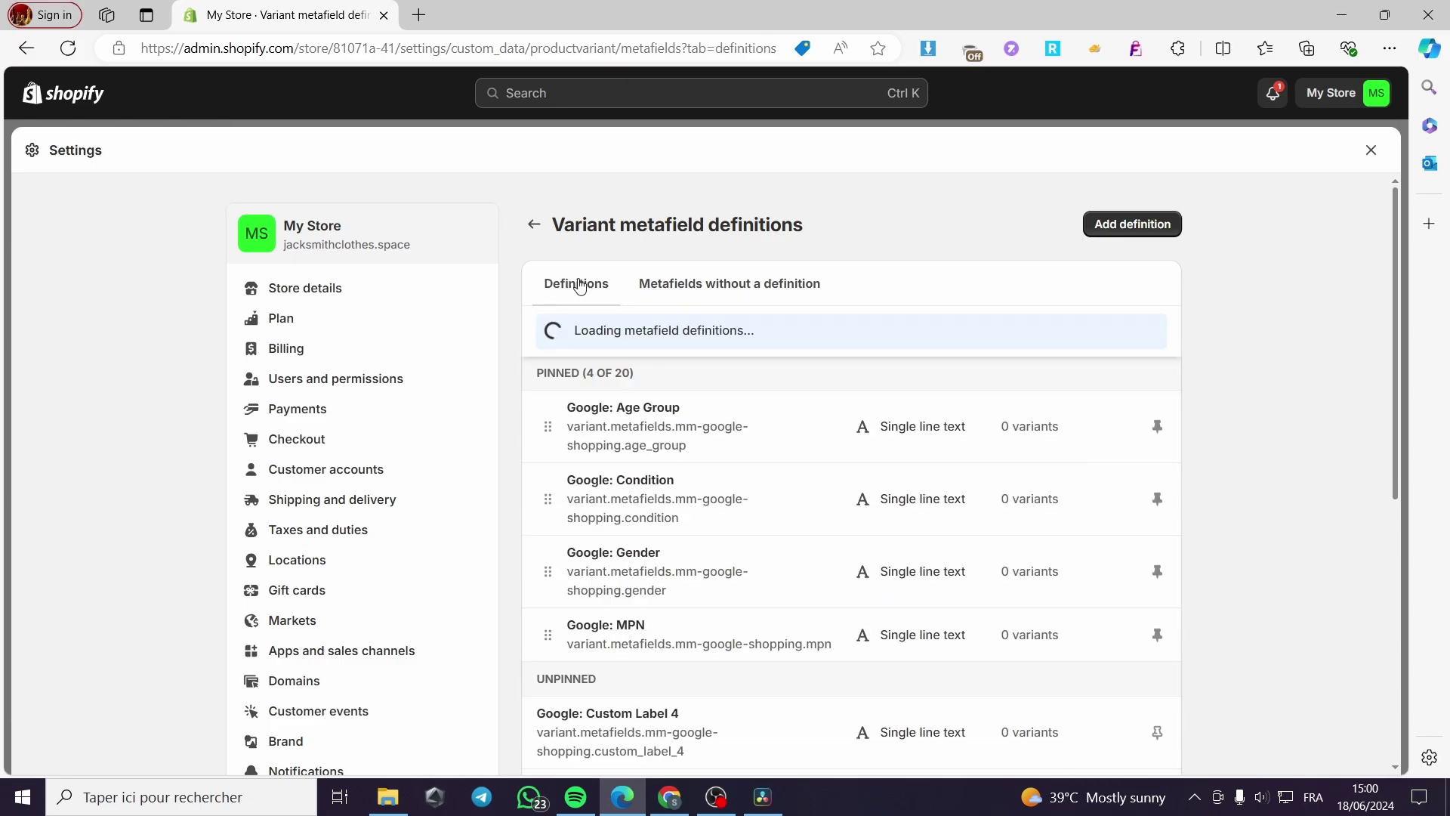
Start a new variant metafield definition named 'product media'
{"action": "left_click", "coordinate": [1154, 229]}
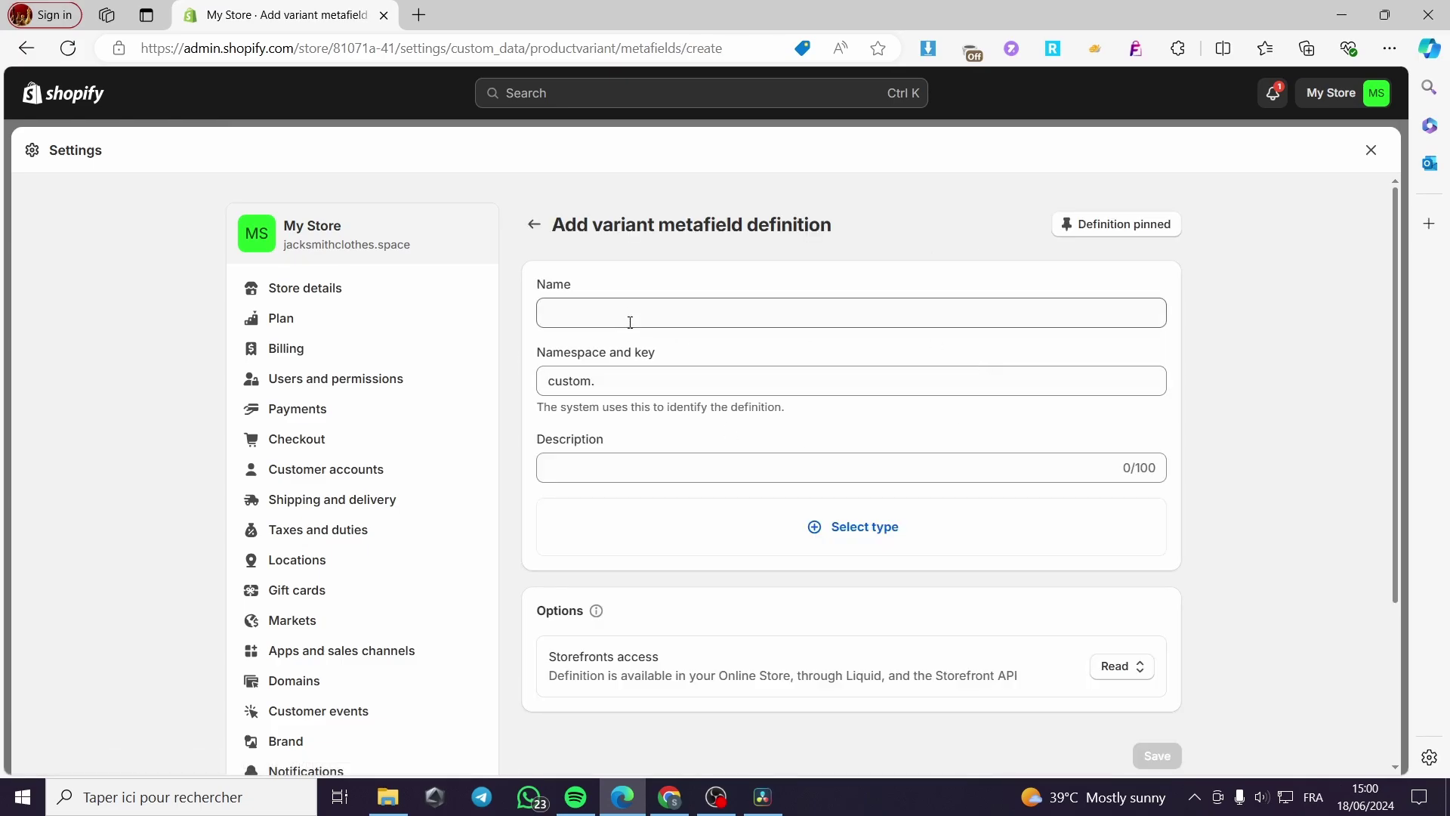
{"action": "left_click", "coordinate": [633, 311]}
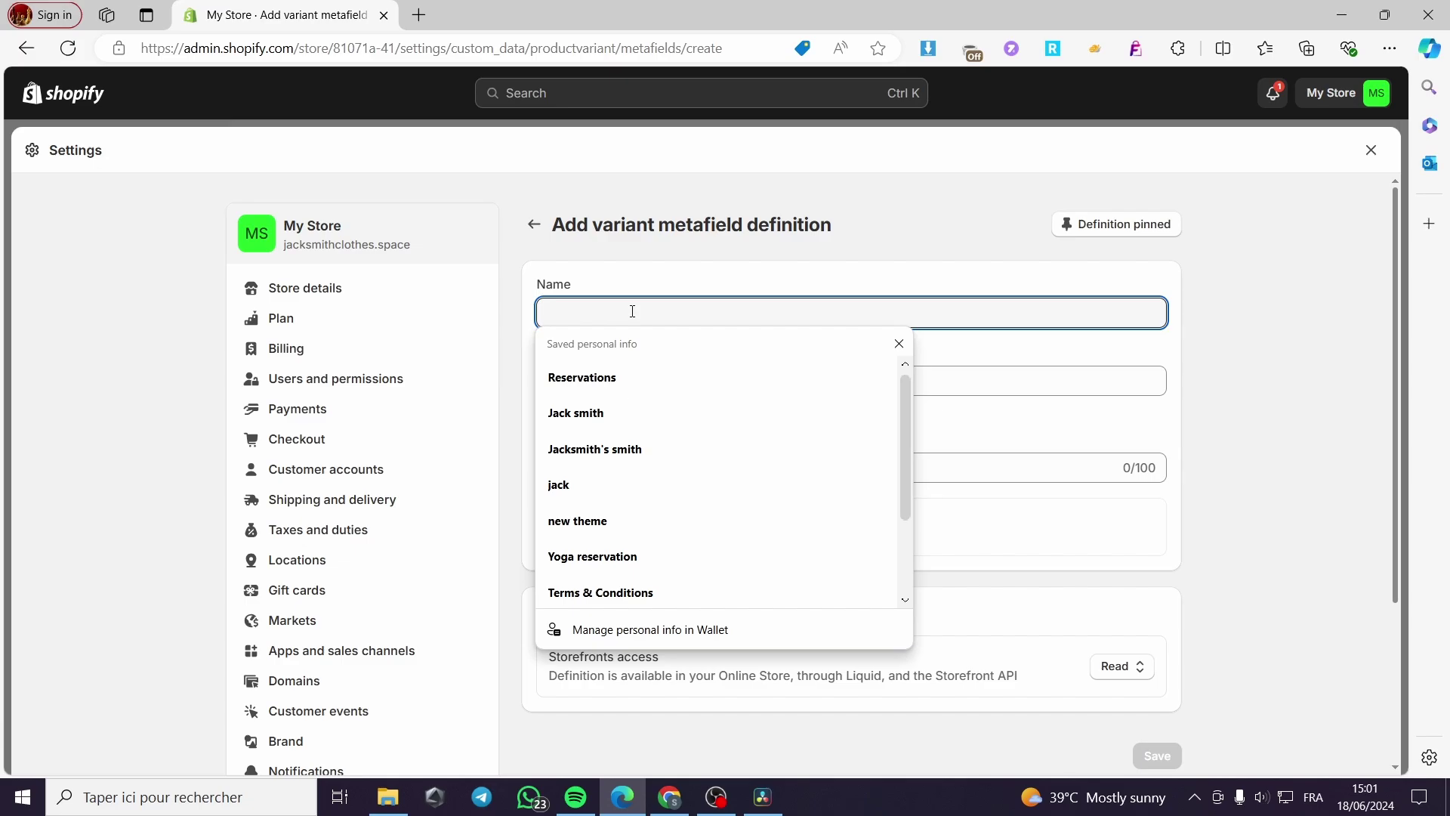
{"action": "type", "text": "produc"}
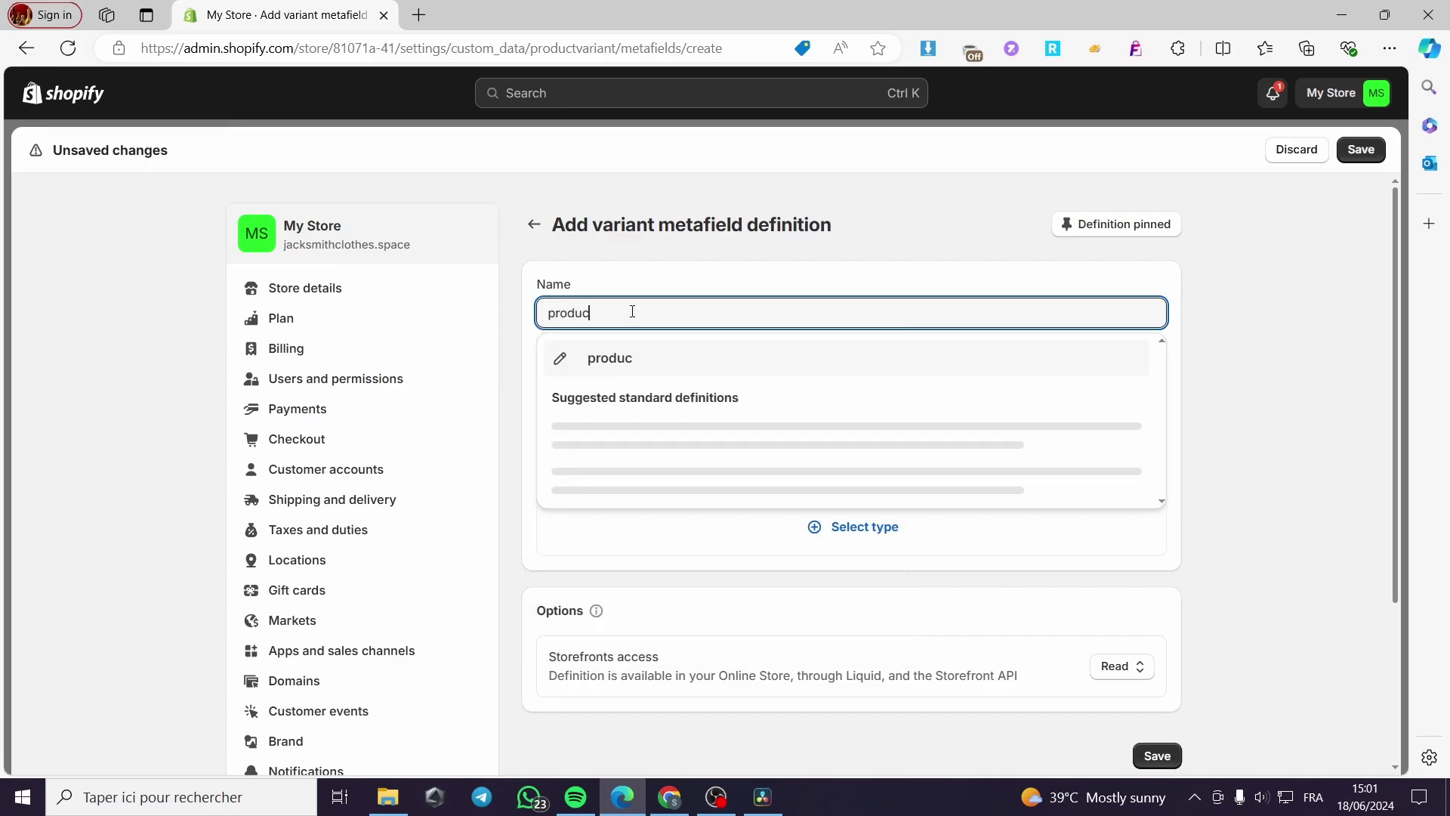
{"action": "type", "text": "t media"}
{"action": "key", "text": "Return"}
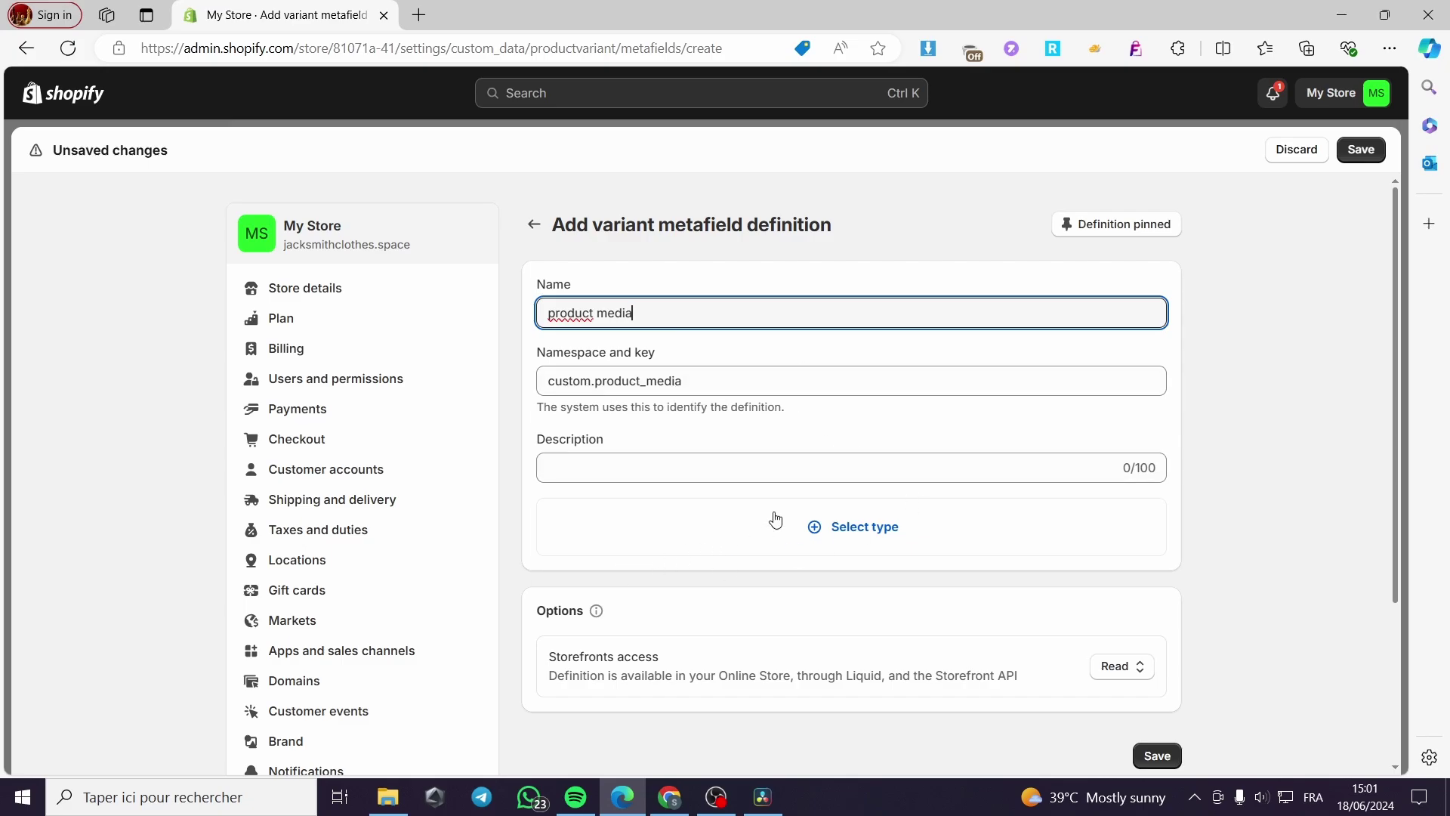
{"action": "left_click", "coordinate": [875, 470]}
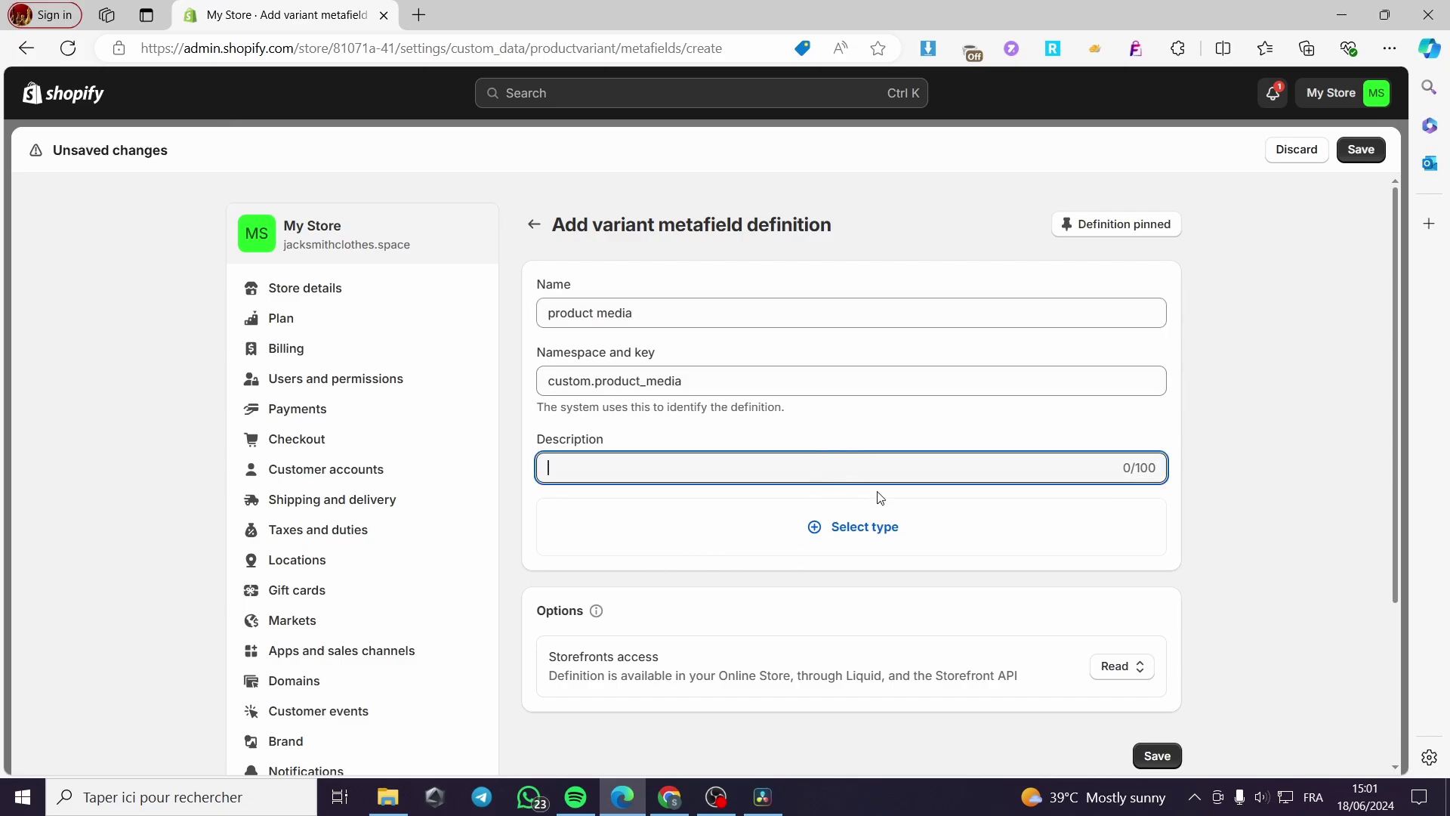
Set the definition's type to File (one file) and save it
{"action": "left_click", "coordinate": [859, 527]}
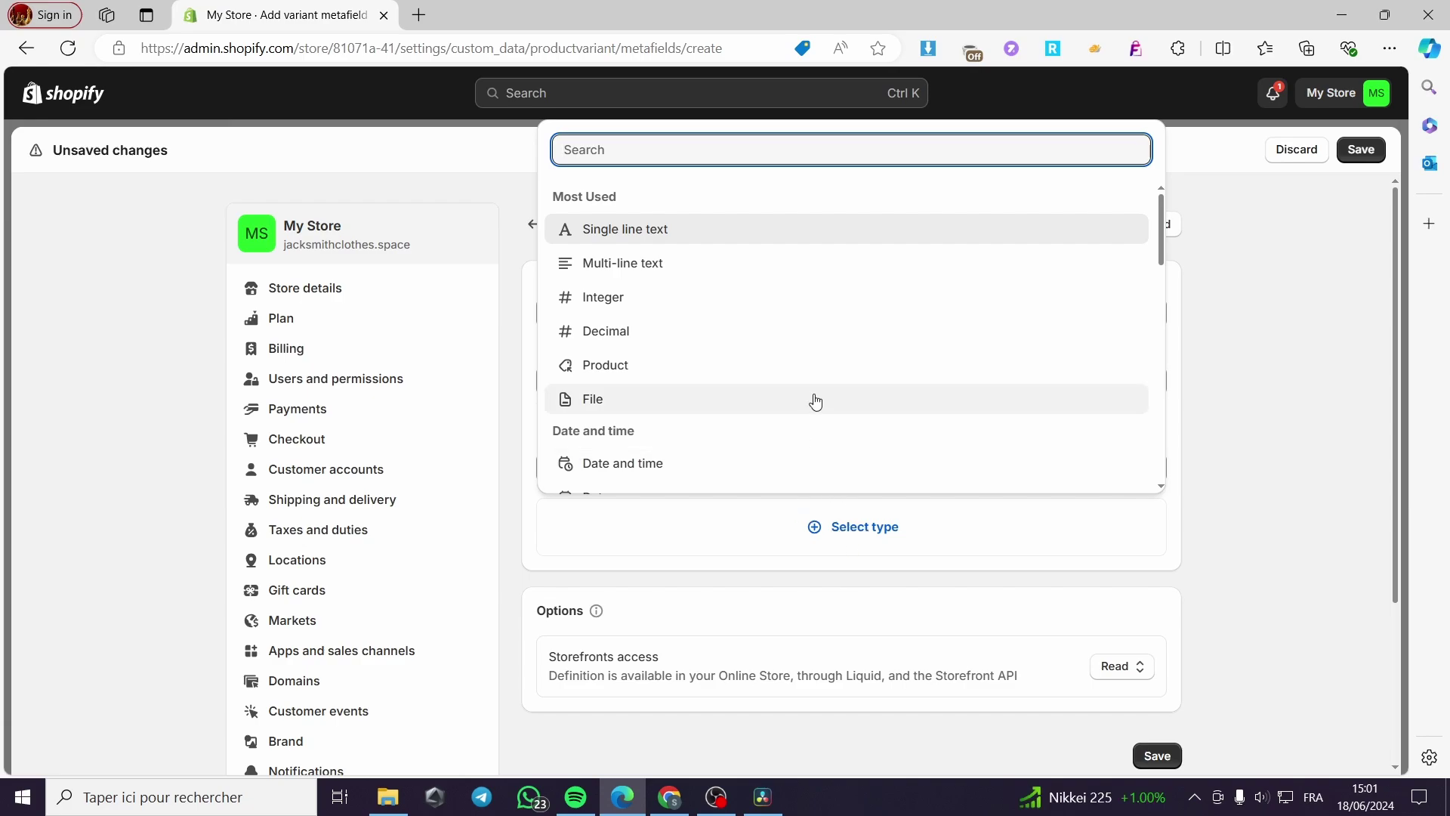
{"action": "scroll", "coordinate": [813, 401], "scroll_direction": "down", "scroll_amount": 4}
{"action": "scroll", "coordinate": [813, 401], "scroll_direction": "down", "scroll_amount": 5}
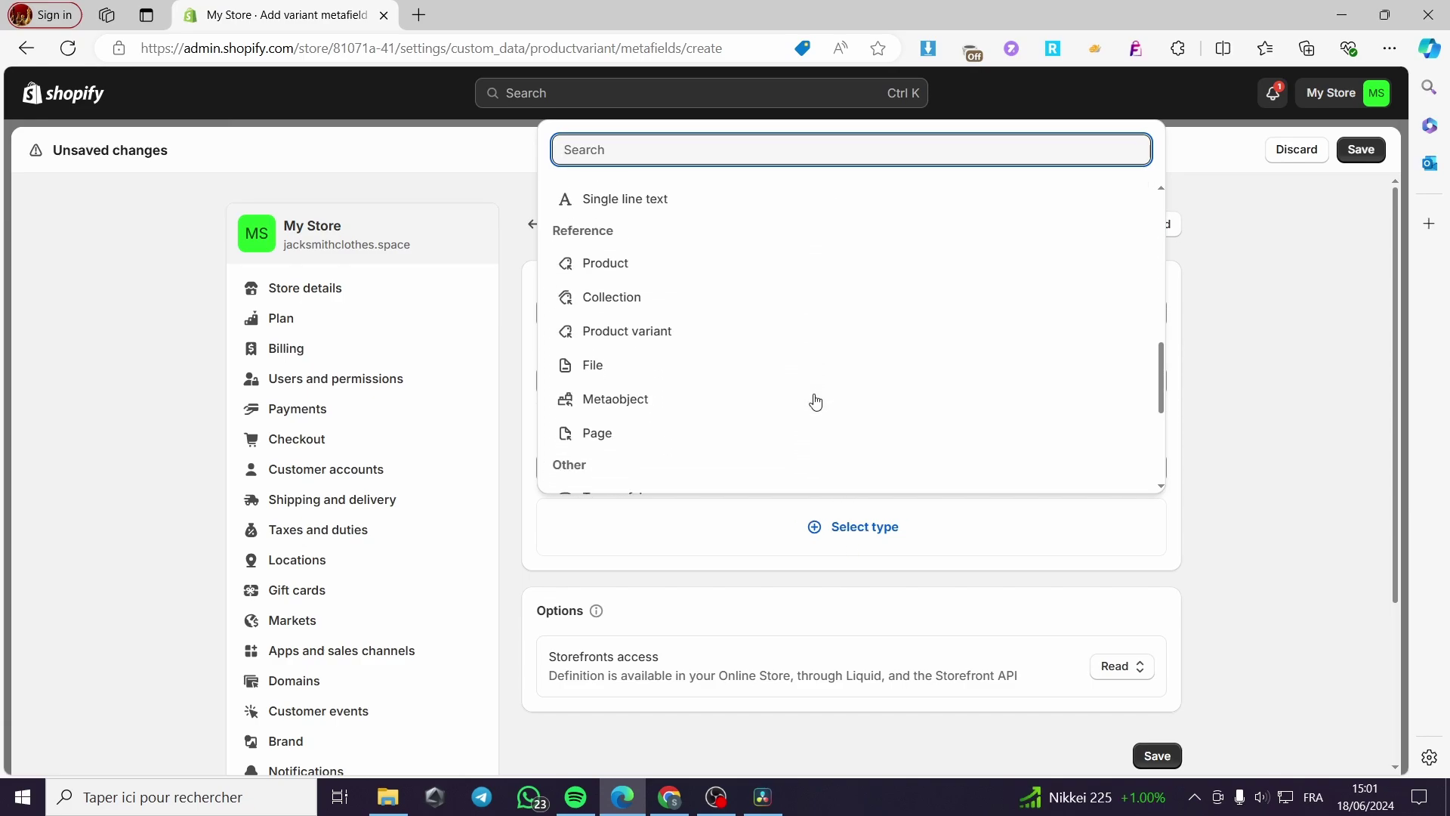
{"action": "scroll", "coordinate": [752, 331], "scroll_direction": "down", "scroll_amount": 3}
{"action": "scroll", "coordinate": [754, 332], "scroll_direction": "down", "scroll_amount": 2}
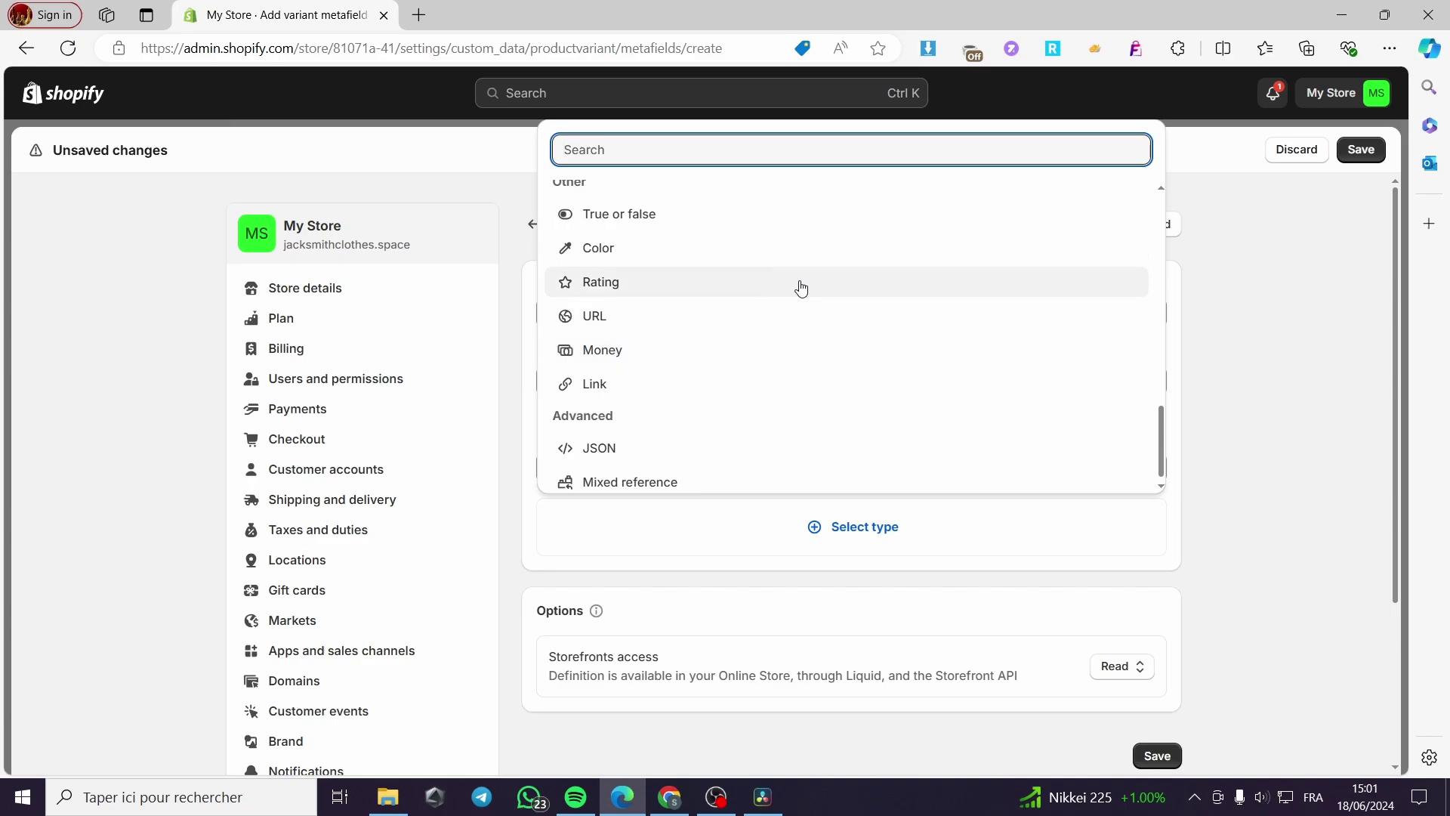
{"action": "scroll", "coordinate": [793, 367], "scroll_direction": "up", "scroll_amount": 4}
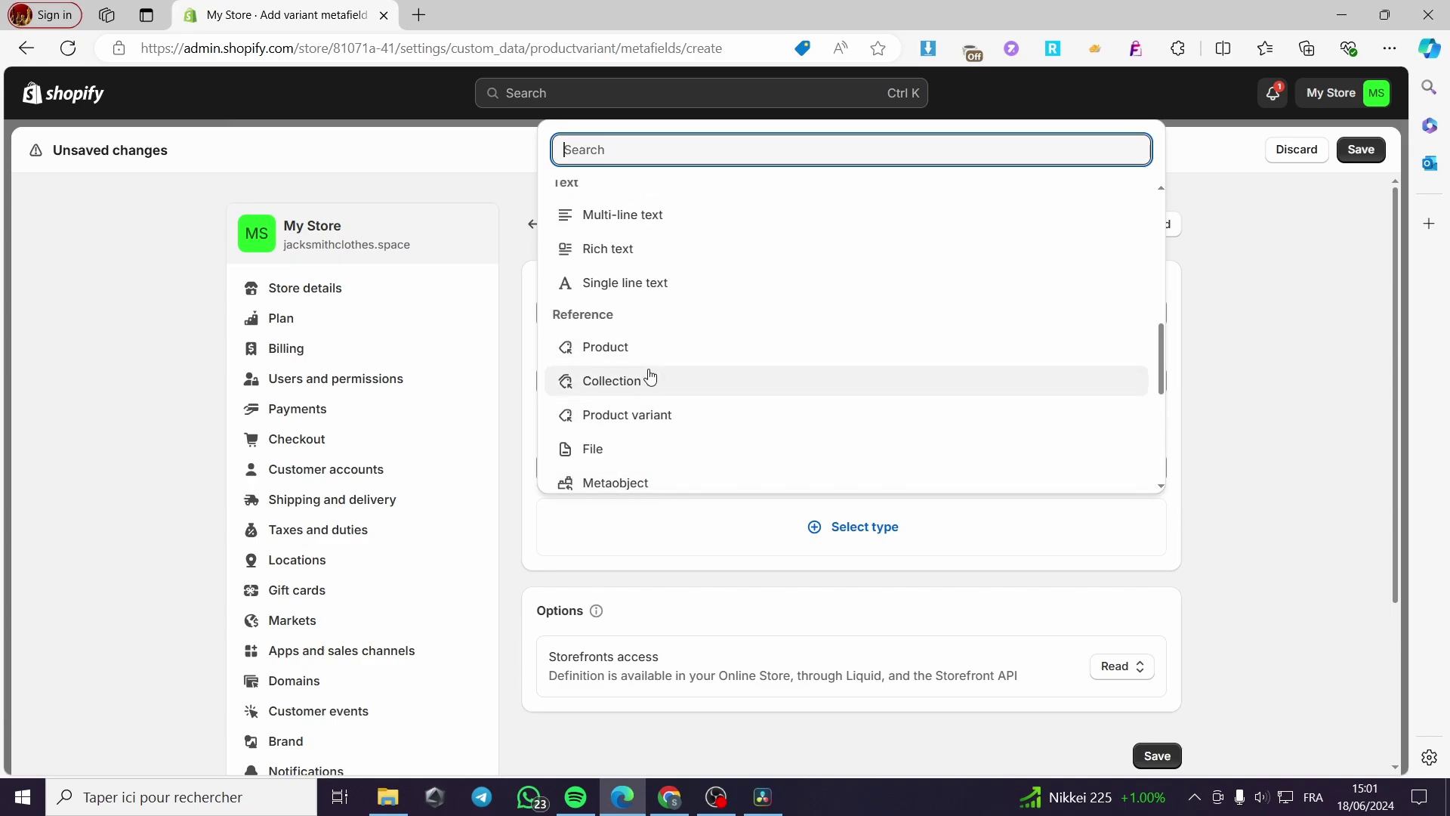
{"action": "scroll", "coordinate": [657, 377], "scroll_direction": "up", "scroll_amount": 5}
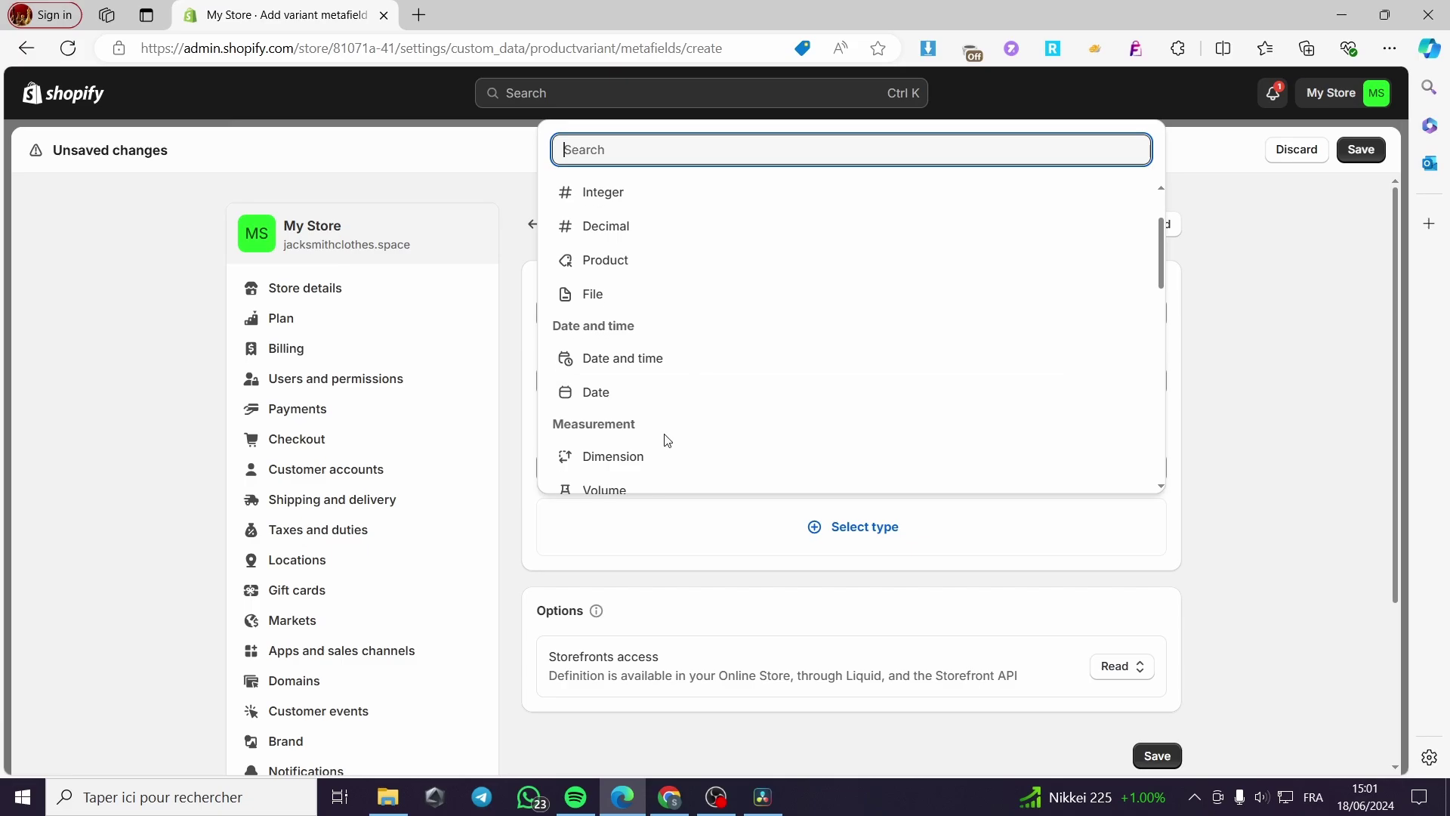
{"action": "scroll", "coordinate": [667, 441], "scroll_direction": "up", "scroll_amount": 2}
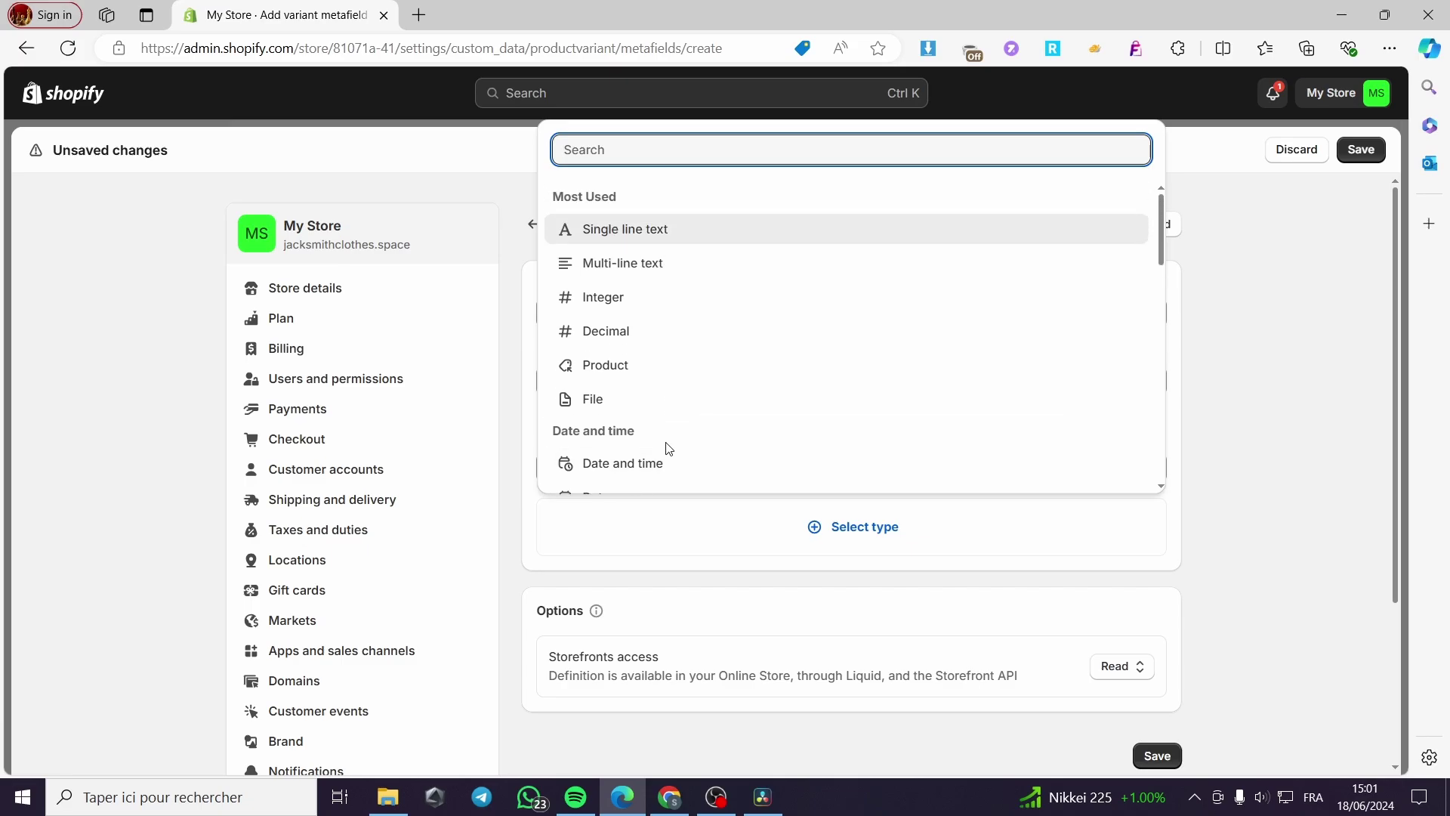
{"action": "left_click", "coordinate": [638, 408]}
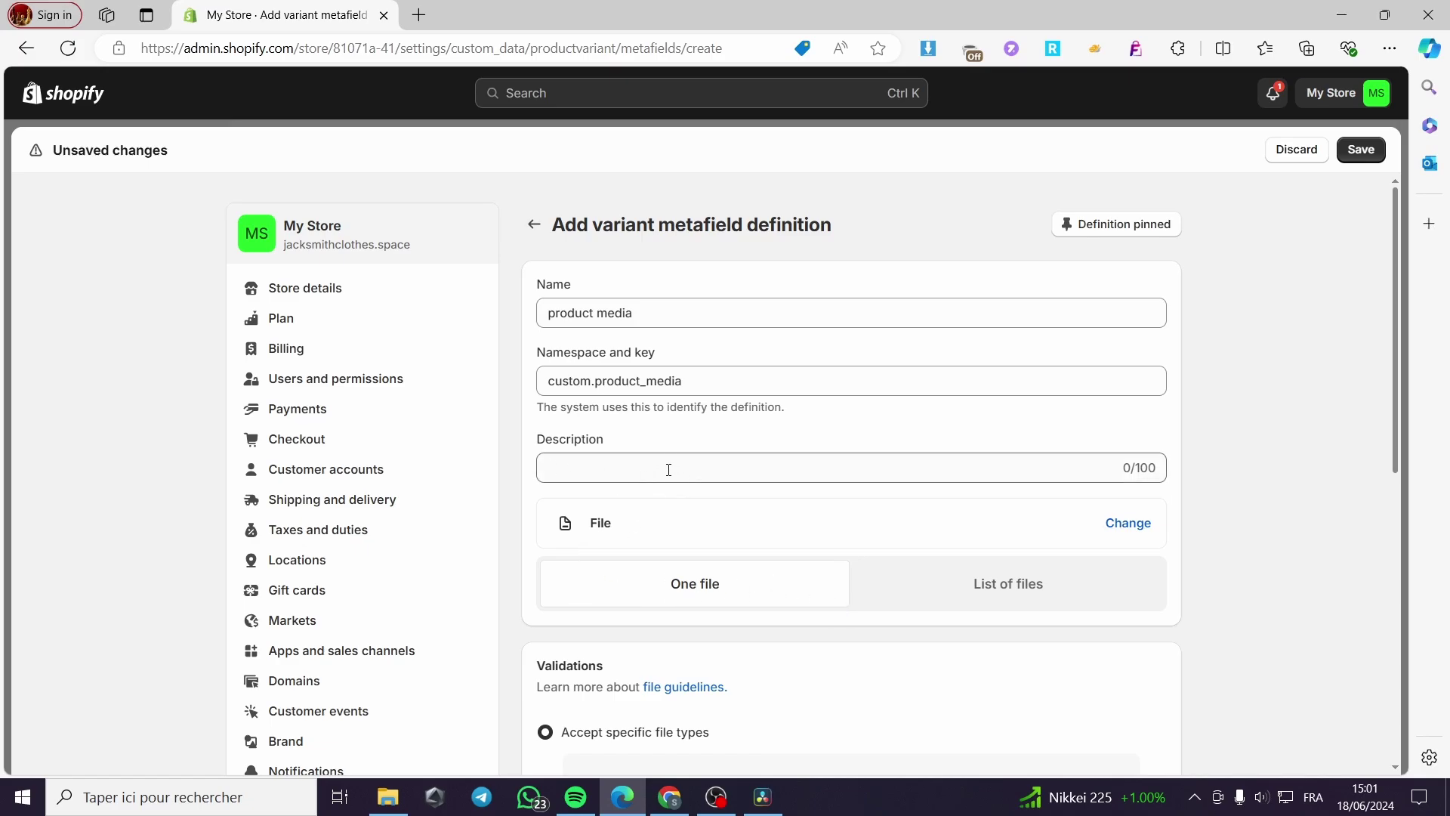
{"action": "scroll", "coordinate": [853, 480], "scroll_direction": "down", "scroll_amount": 4}
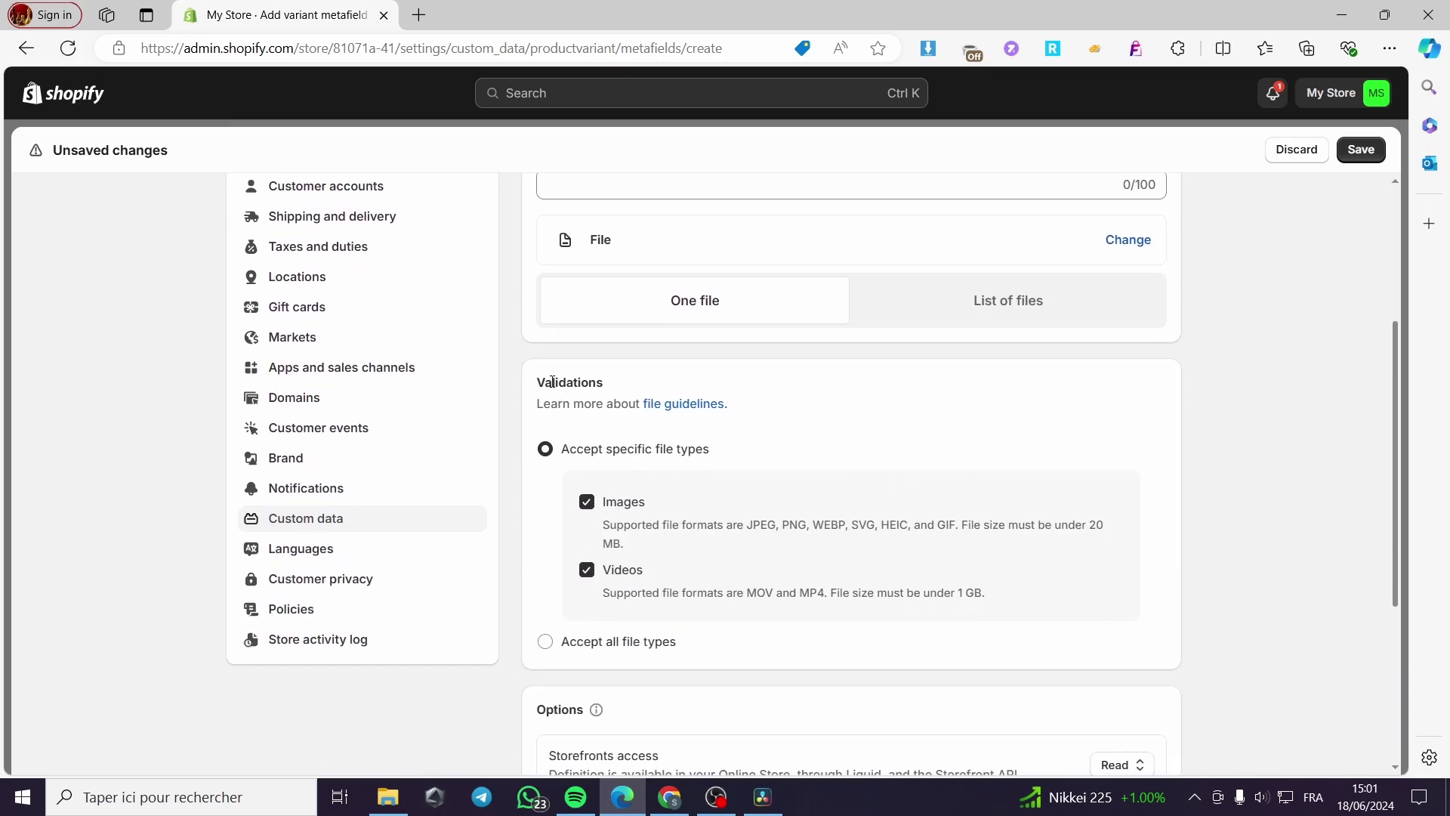
{"action": "scroll", "coordinate": [616, 418], "scroll_direction": "down", "scroll_amount": 2}
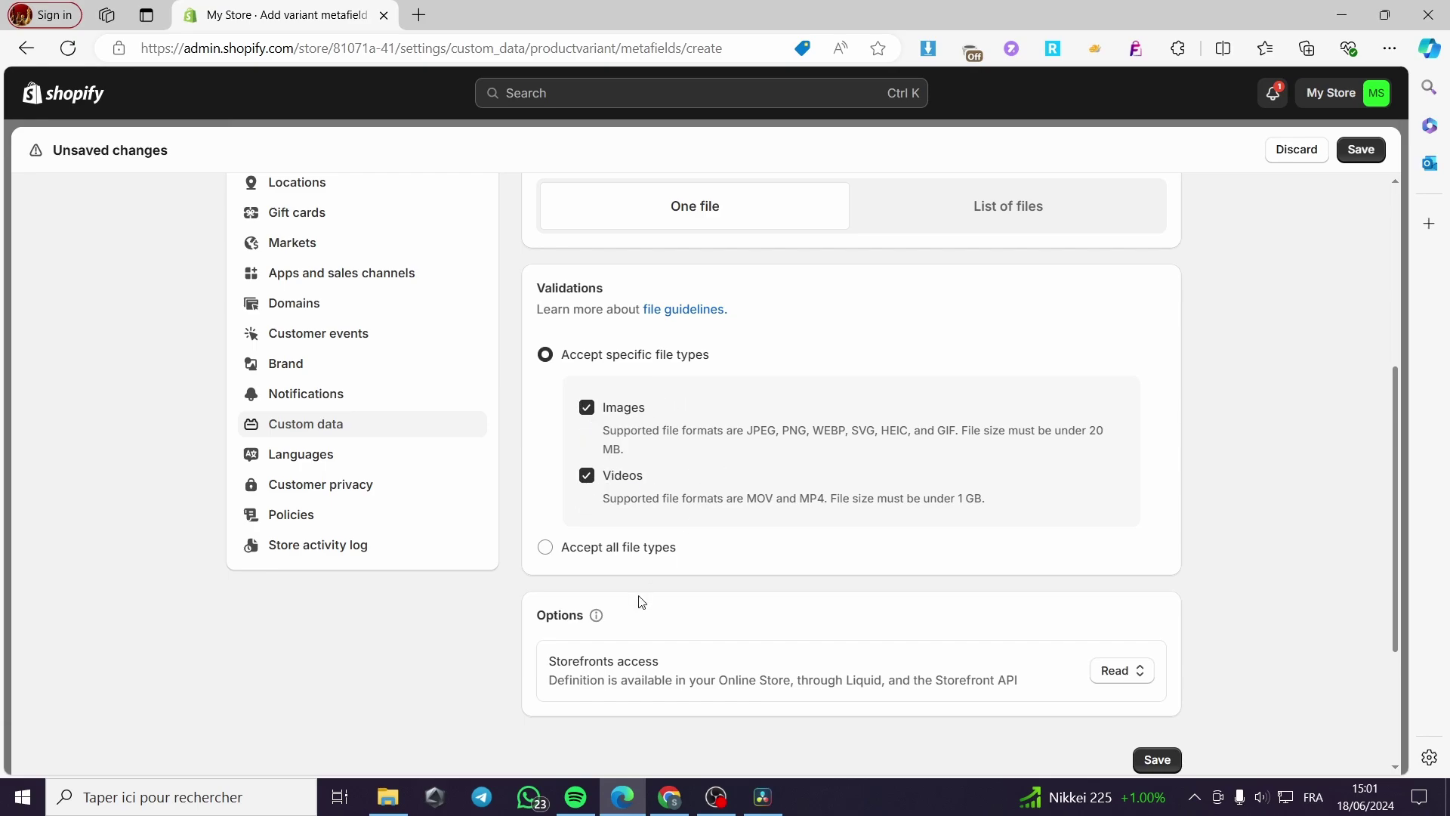
{"action": "scroll", "coordinate": [617, 570], "scroll_direction": "down", "scroll_amount": 2}
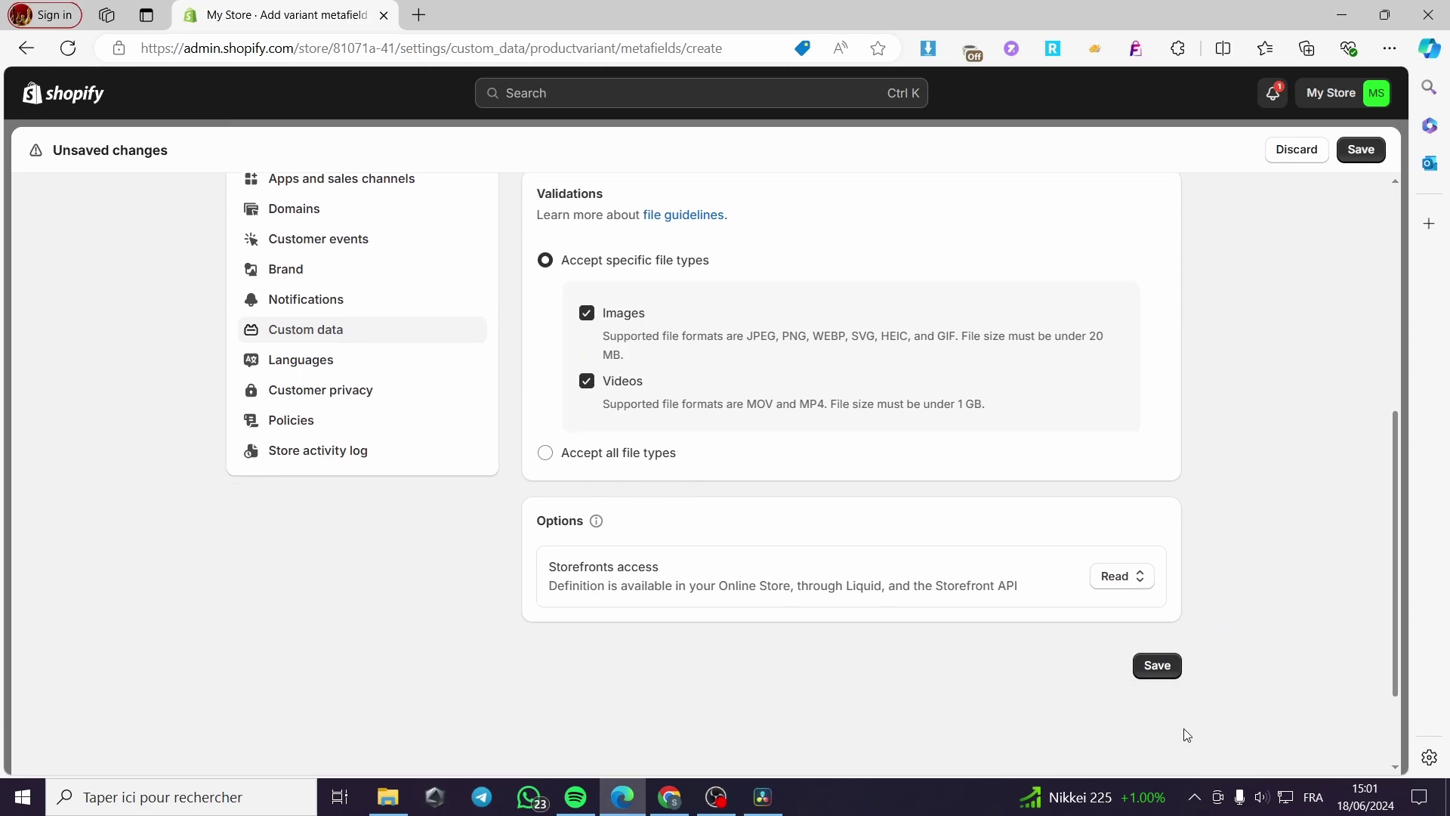
{"action": "left_click", "coordinate": [1155, 667]}
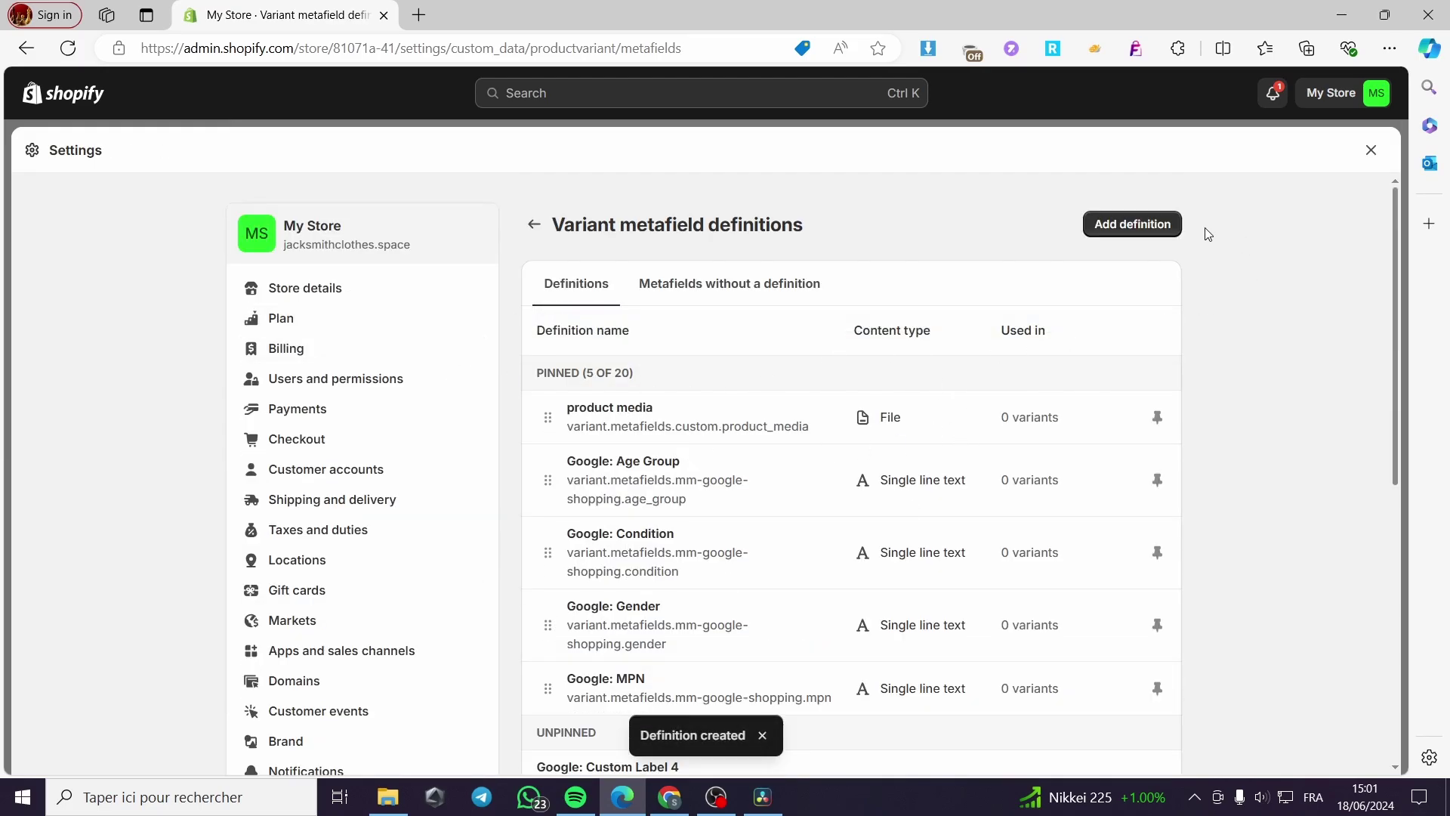
Add a variant definition 'product description' (custom.product_description) with the Multi-line text type
{"action": "left_click", "coordinate": [1146, 225]}
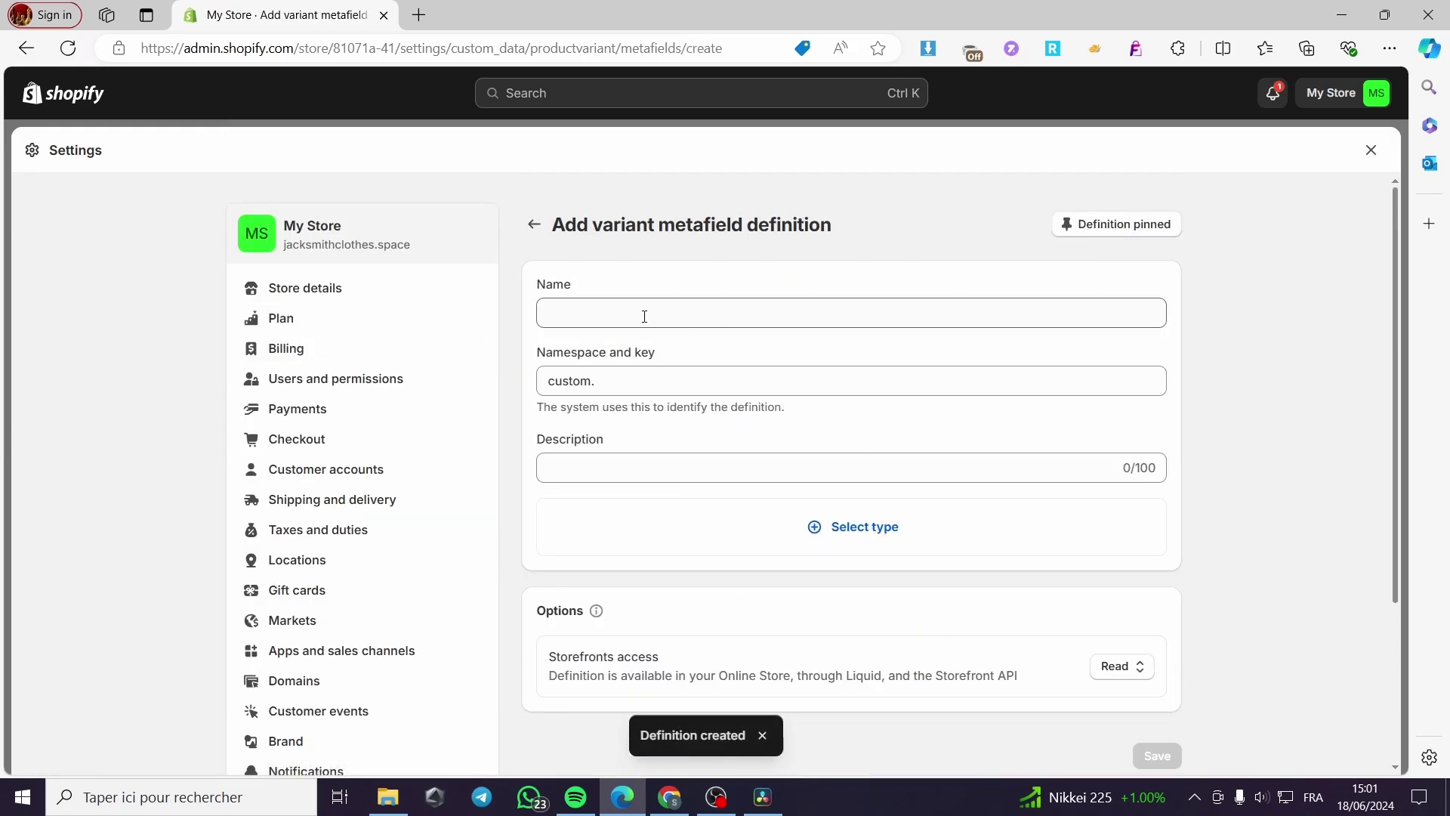
{"action": "left_click", "coordinate": [644, 316]}
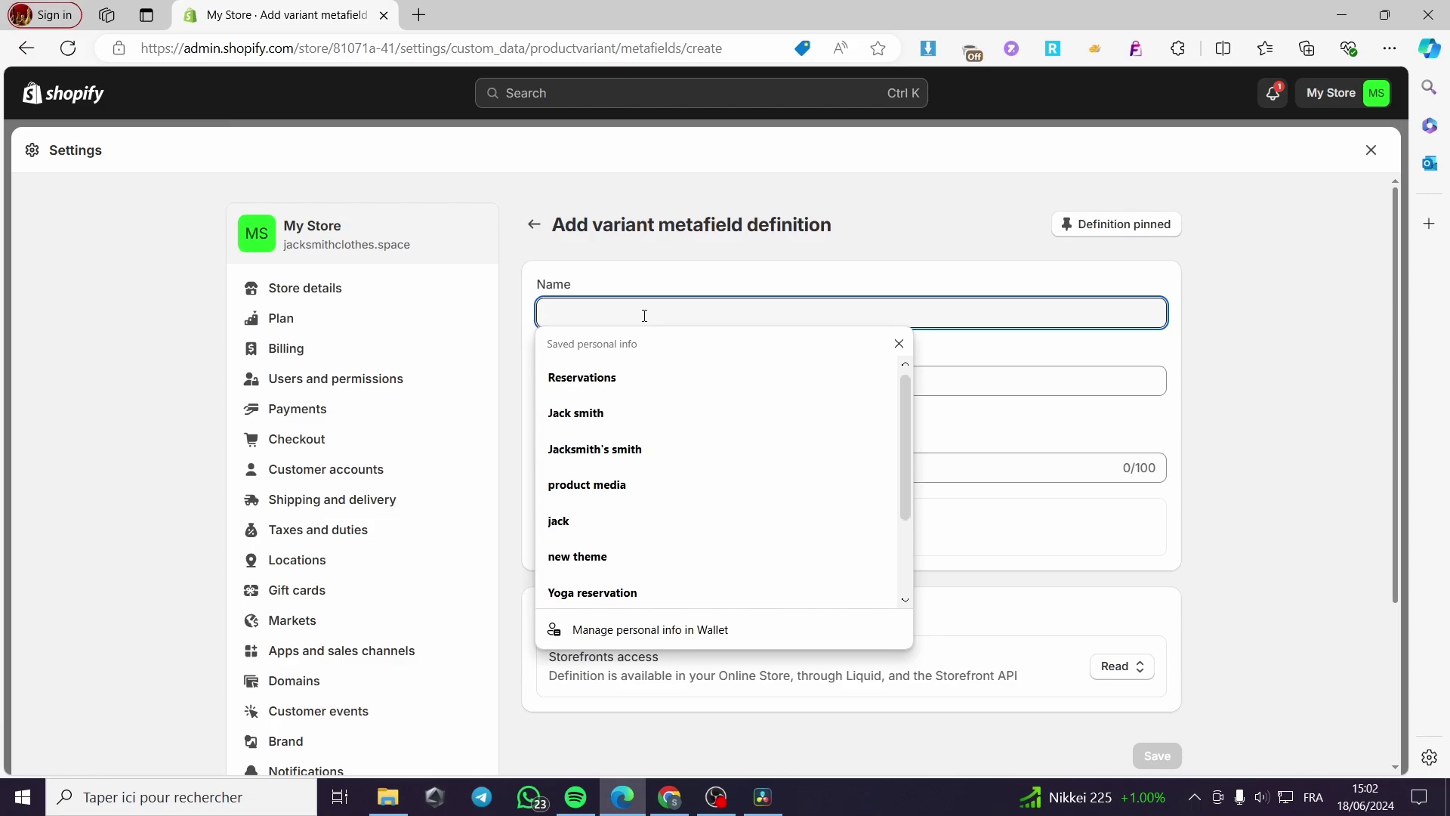
{"action": "type", "text": "product "}
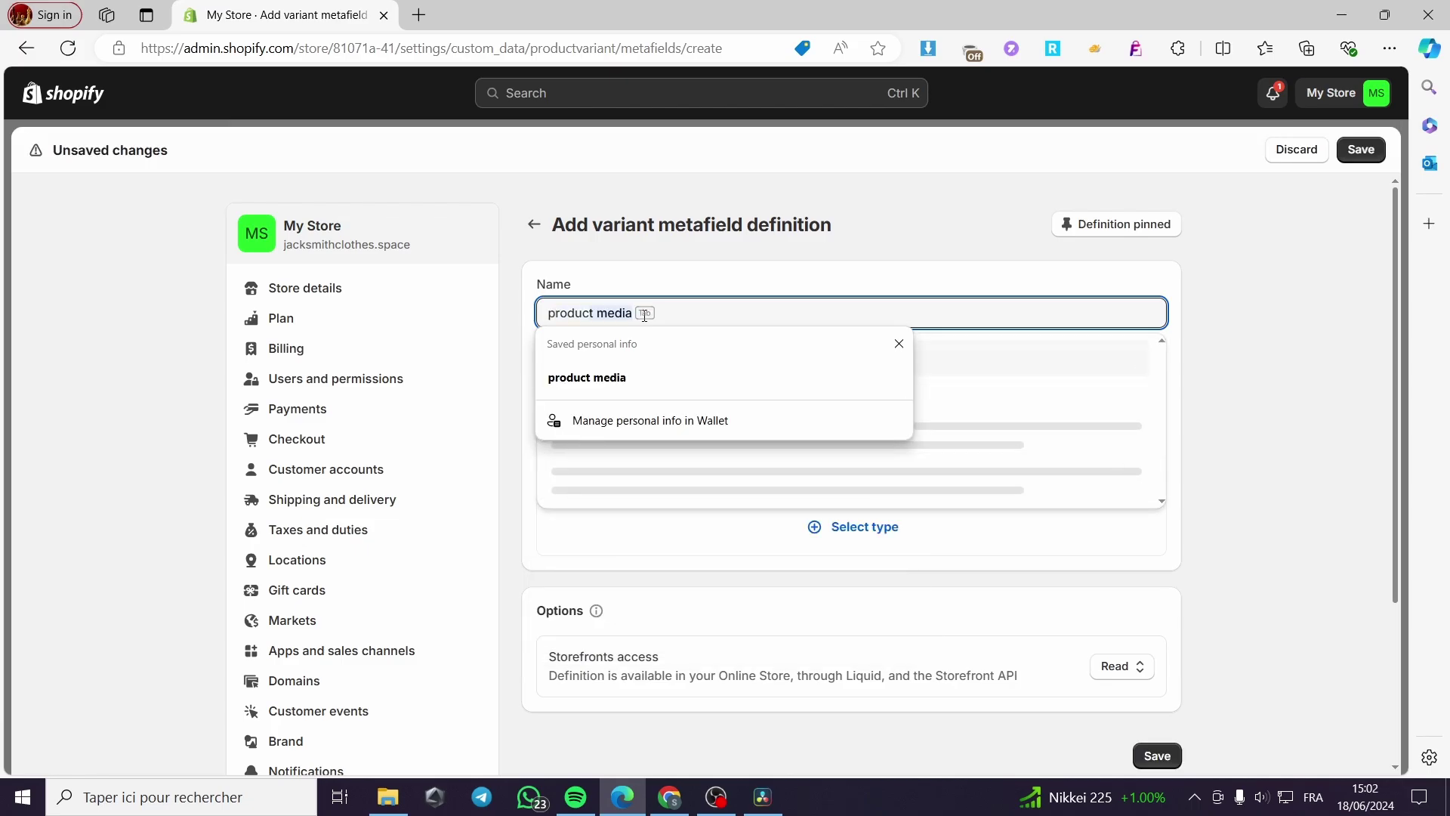
{"action": "type", "text": "d"}
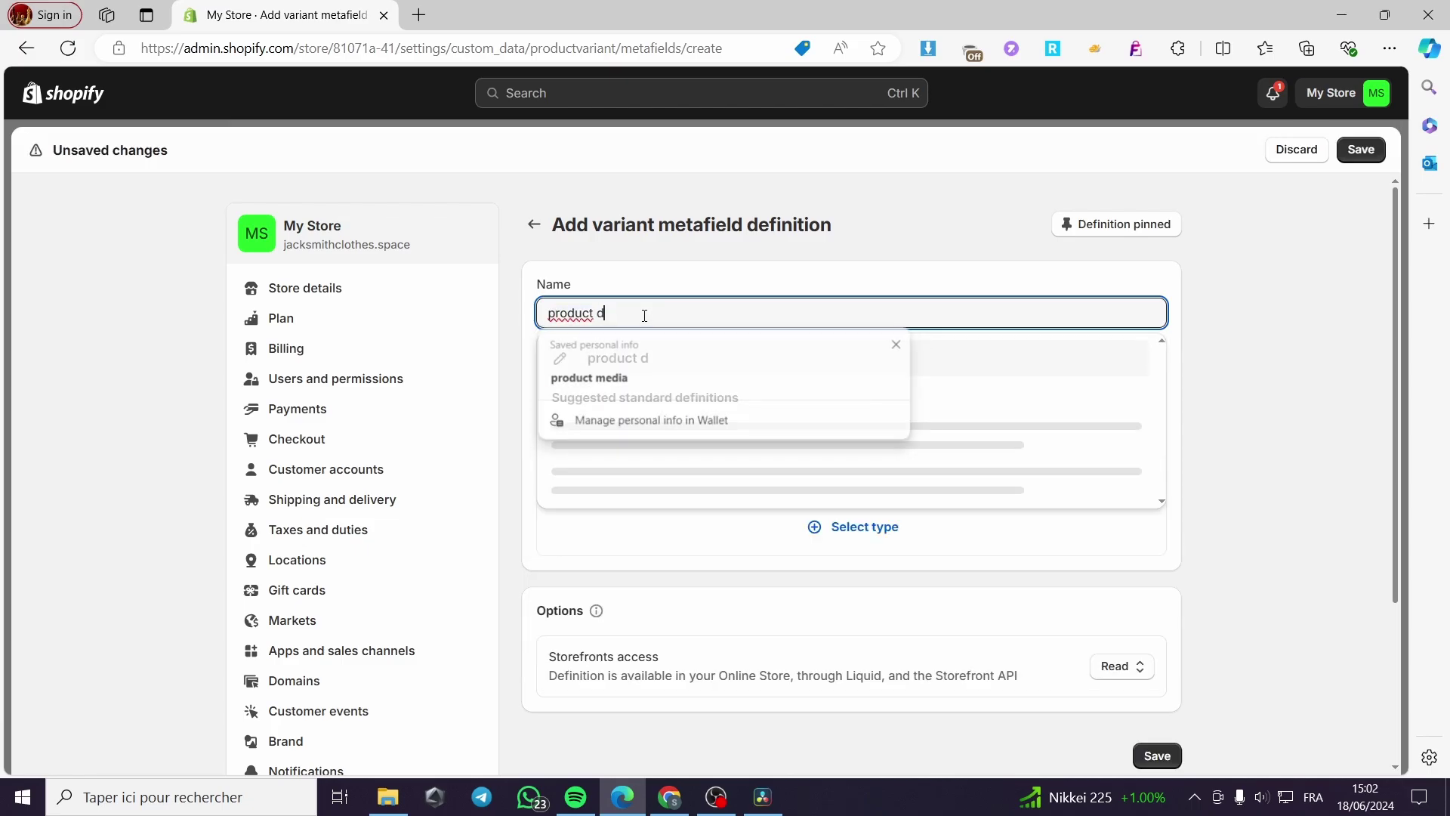
{"action": "type", "text": "es"}
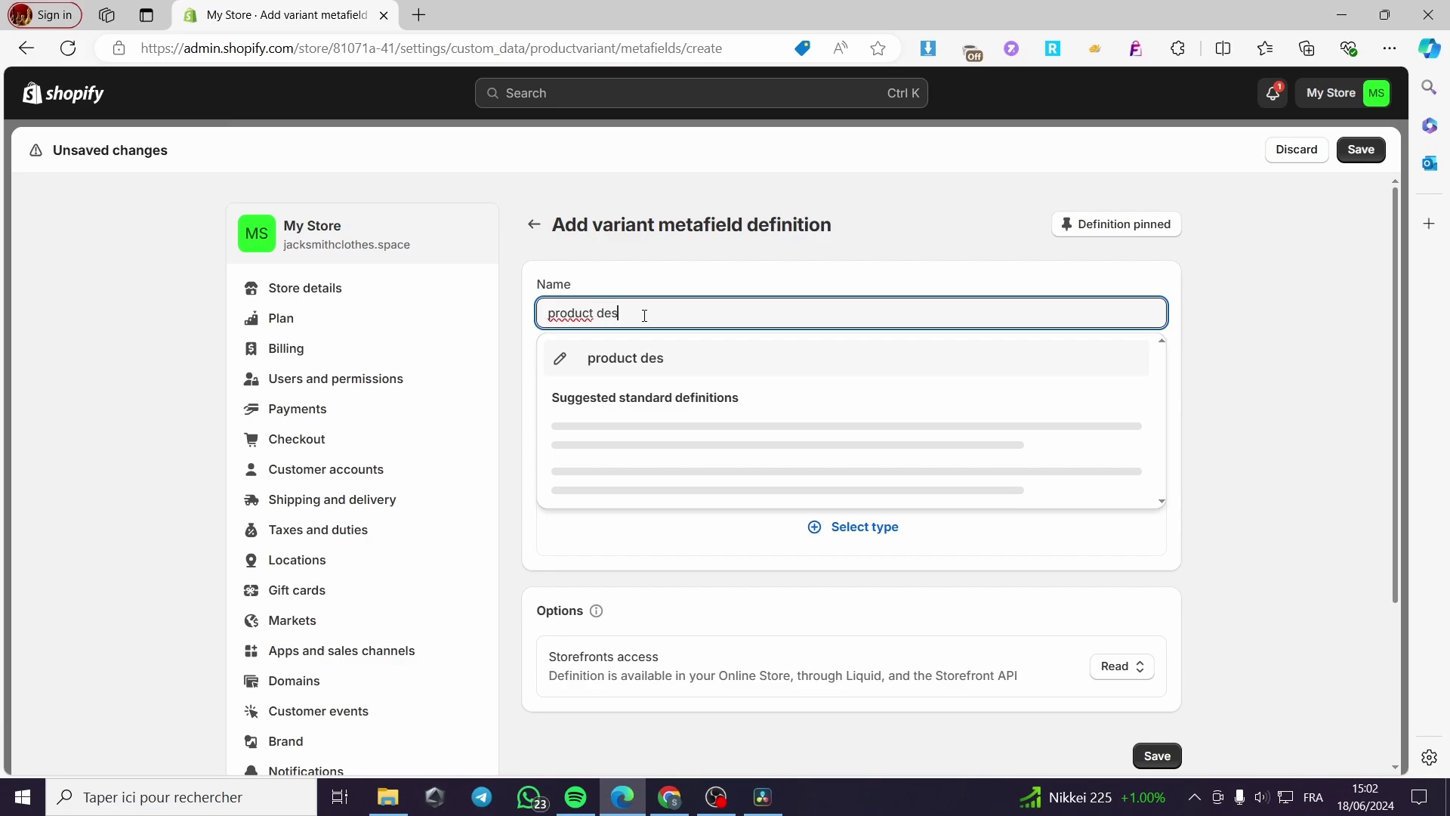
{"action": "type", "text": "cription"}
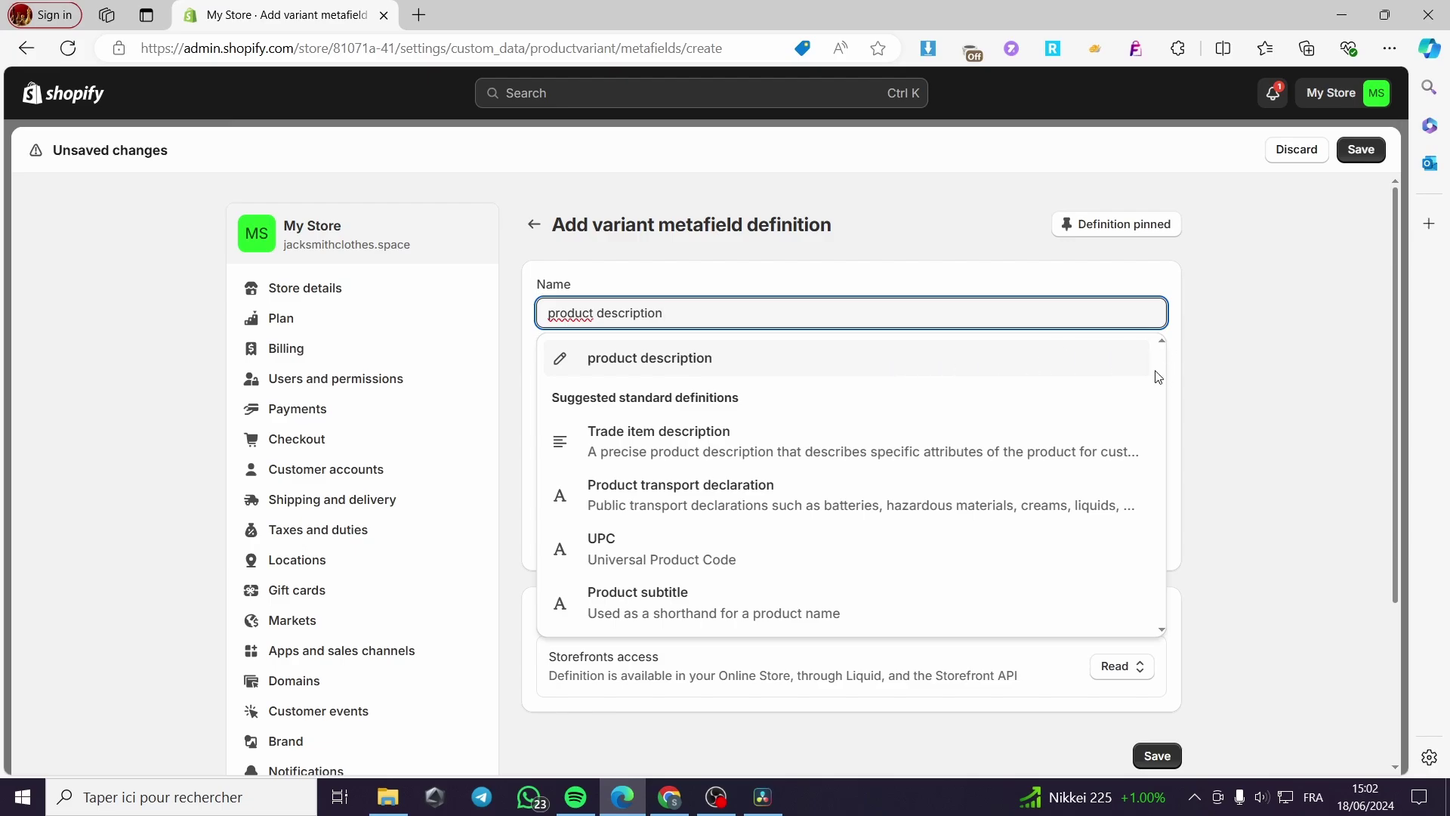
{"action": "left_click", "coordinate": [933, 365]}
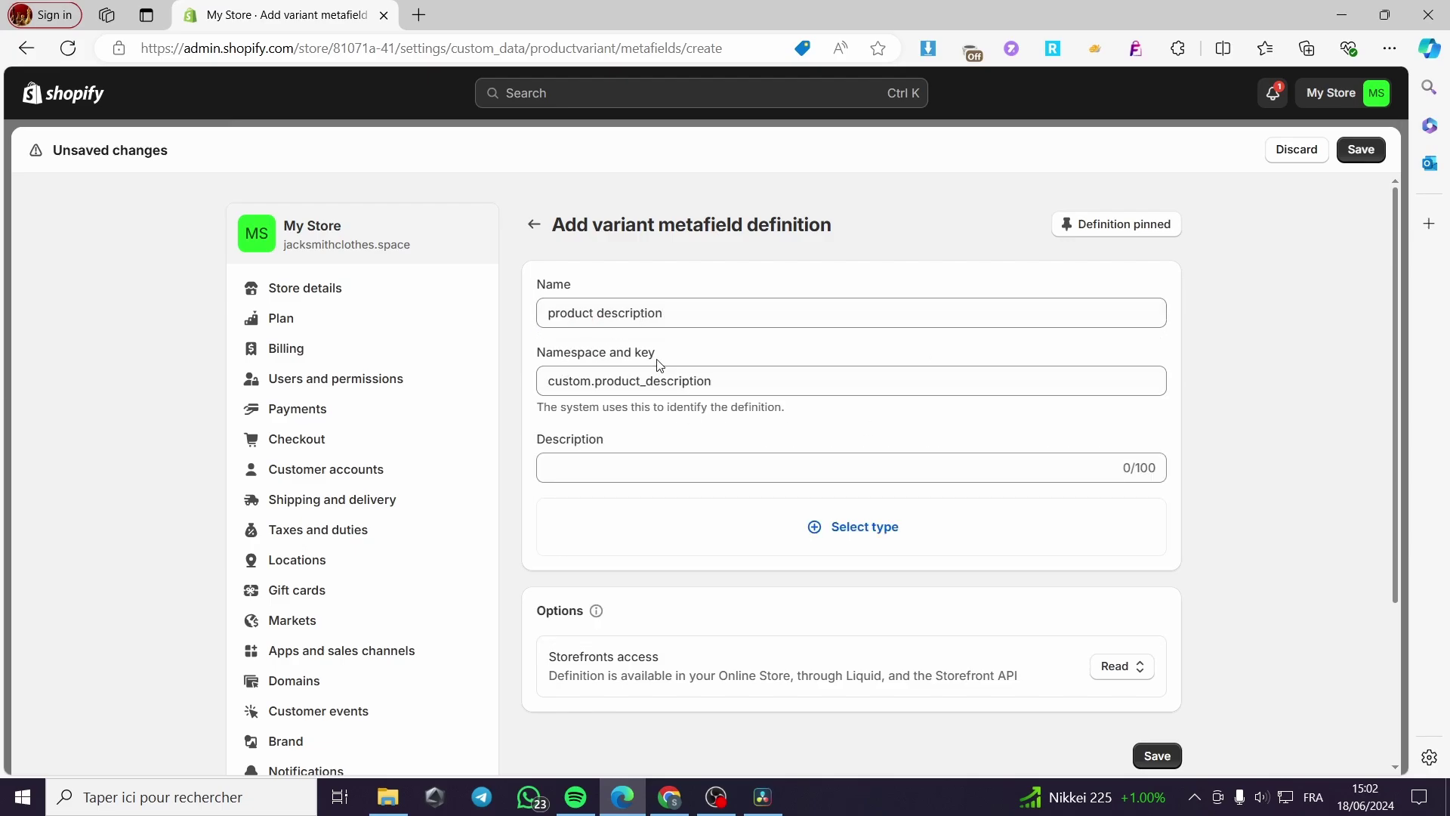
{"action": "left_click", "coordinate": [857, 534]}
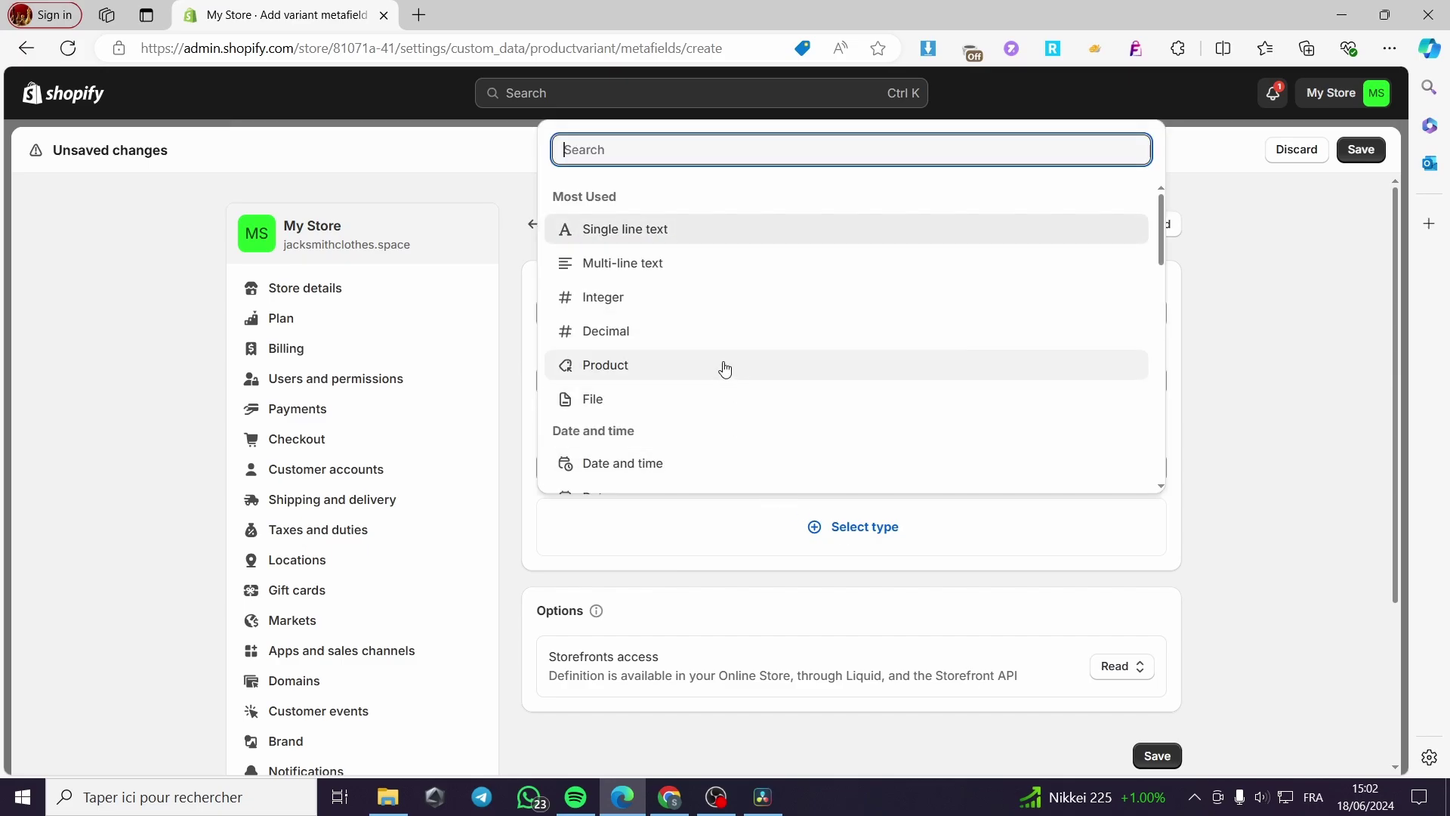
{"action": "left_click", "coordinate": [632, 265]}
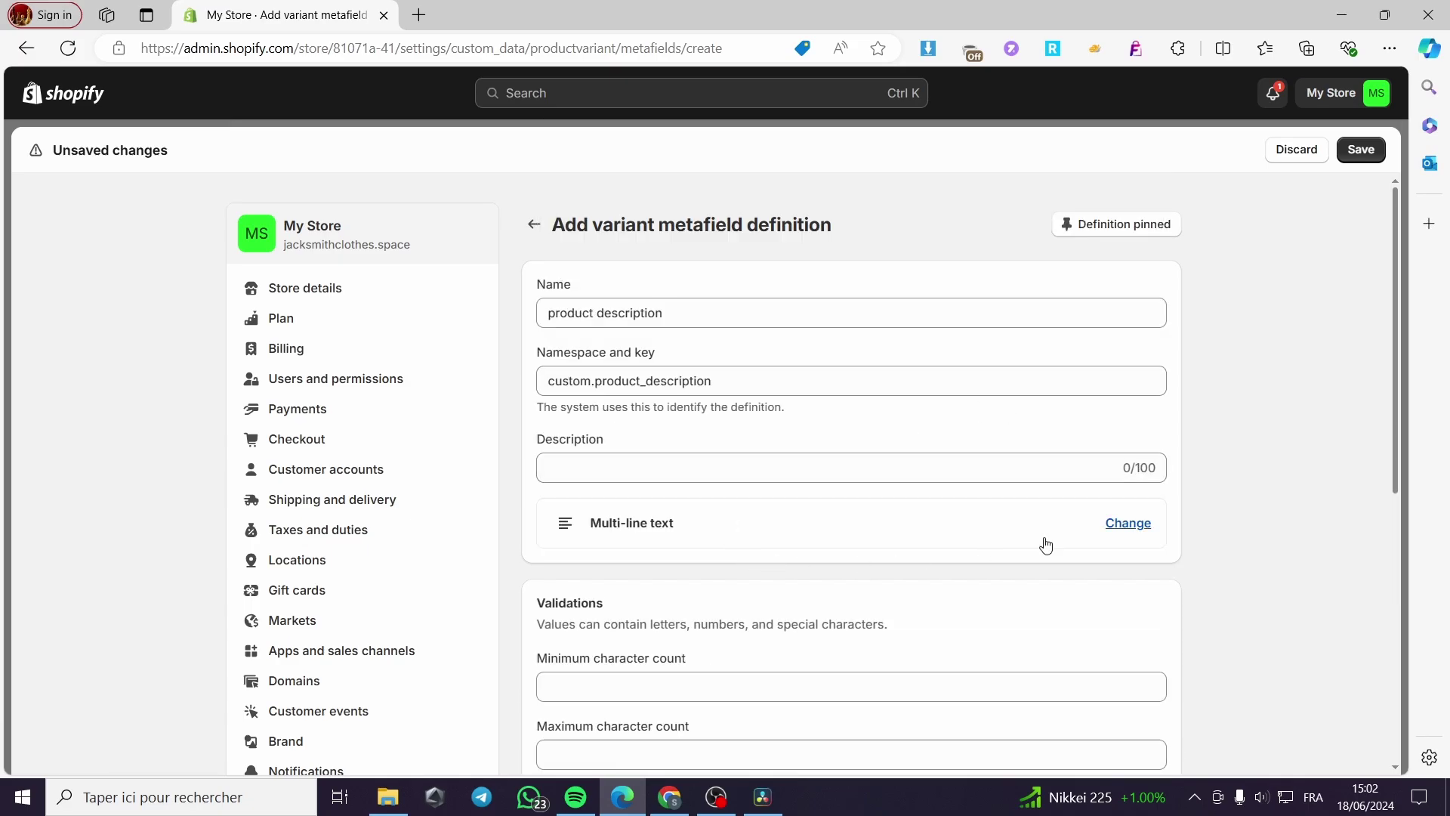
{"action": "scroll", "coordinate": [1065, 475], "scroll_direction": "down", "scroll_amount": 3}
{"action": "scroll", "coordinate": [1192, 499], "scroll_direction": "down", "scroll_amount": 3}
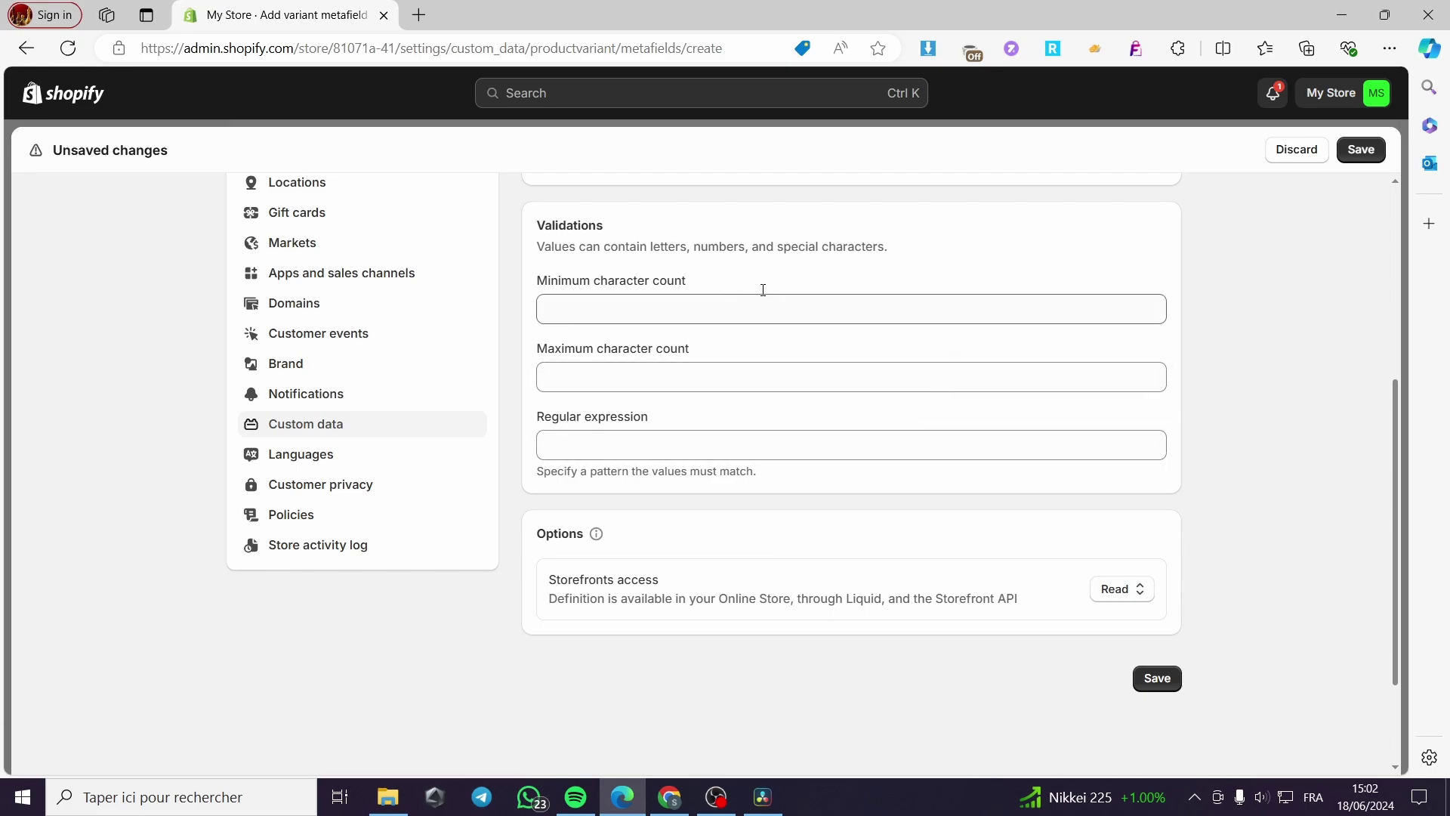
{"action": "left_click", "coordinate": [1157, 678]}
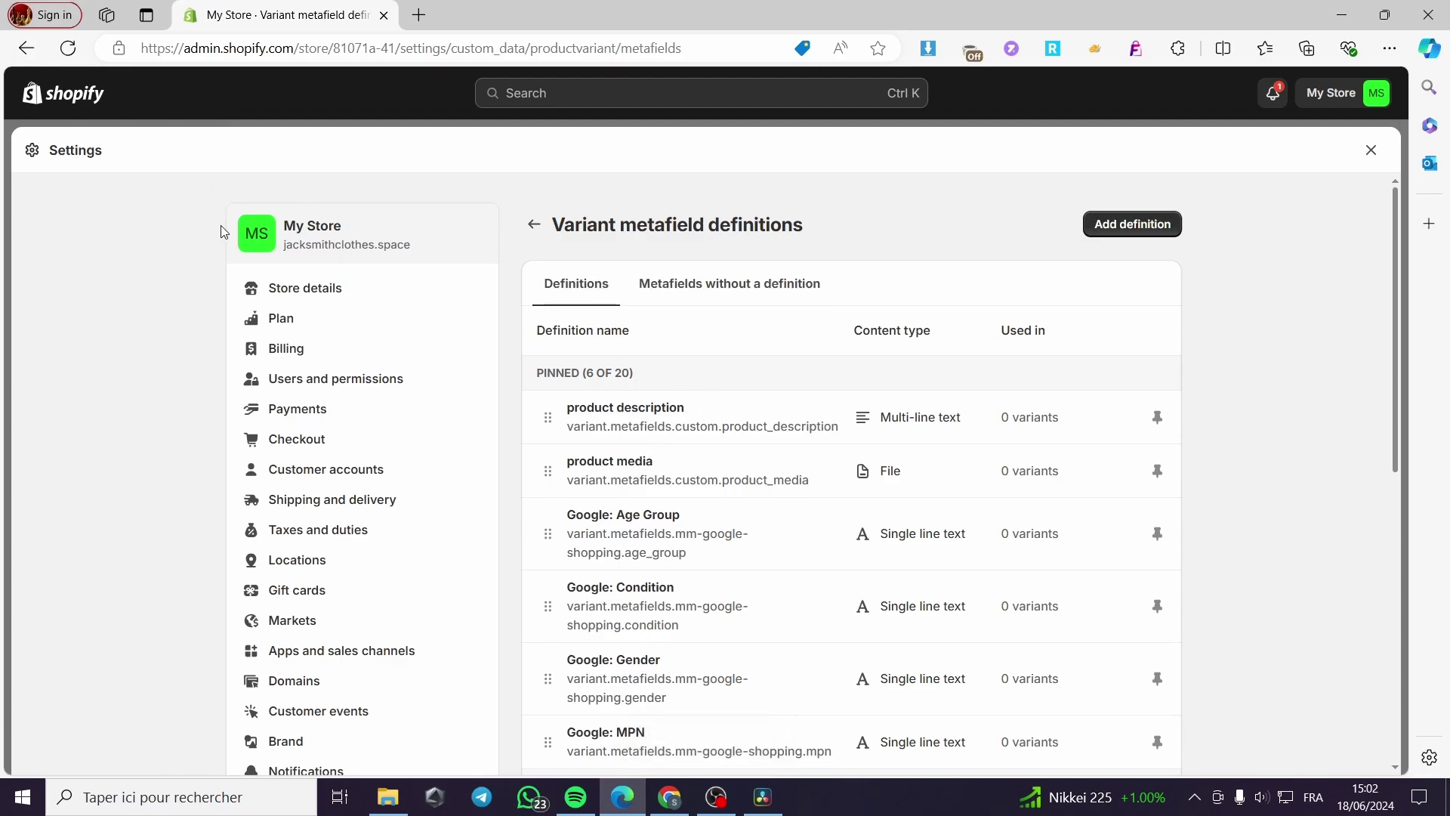
{"action": "left_click", "coordinate": [70, 110]}
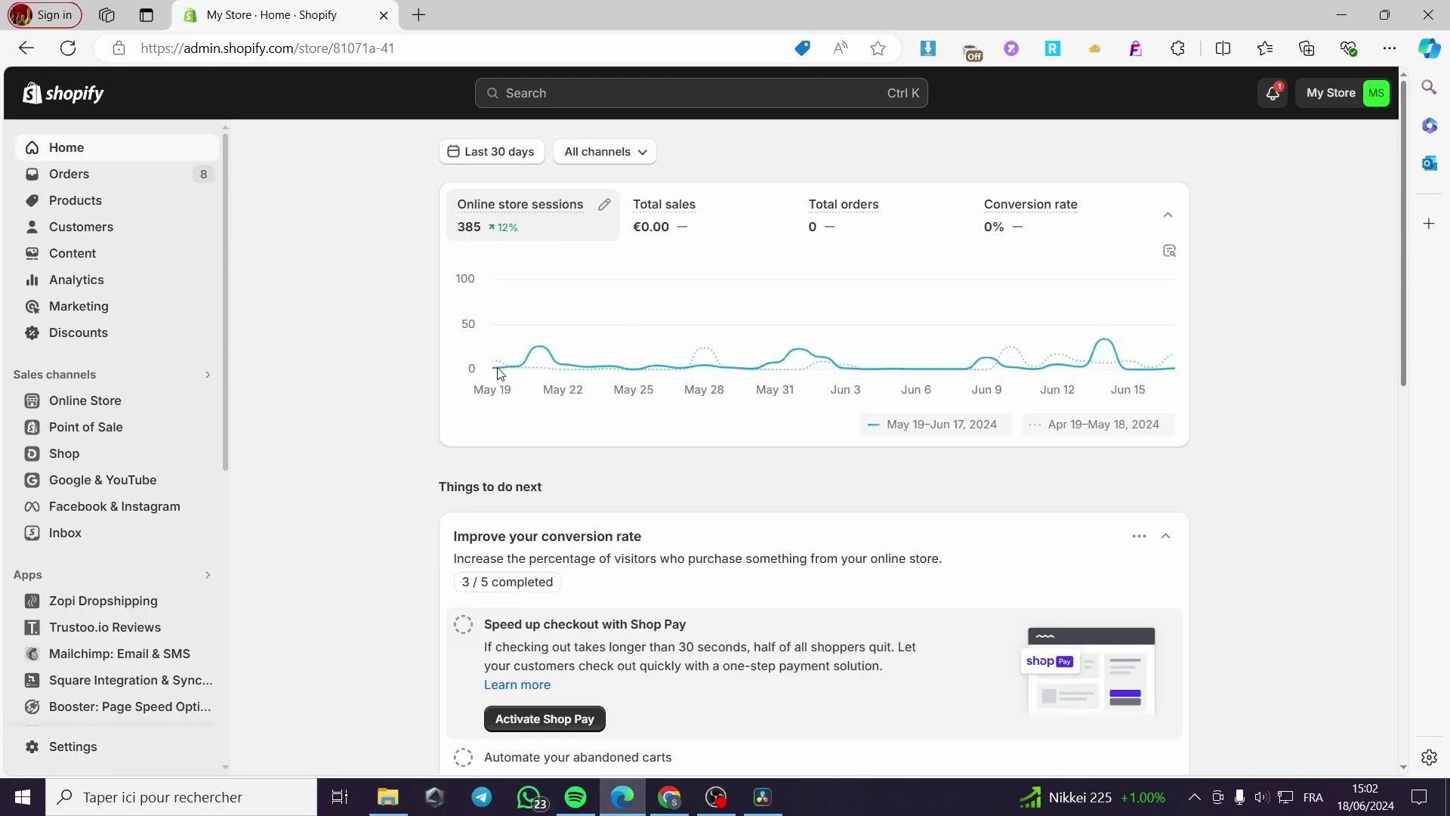
{"action": "left_click", "coordinate": [74, 199]}
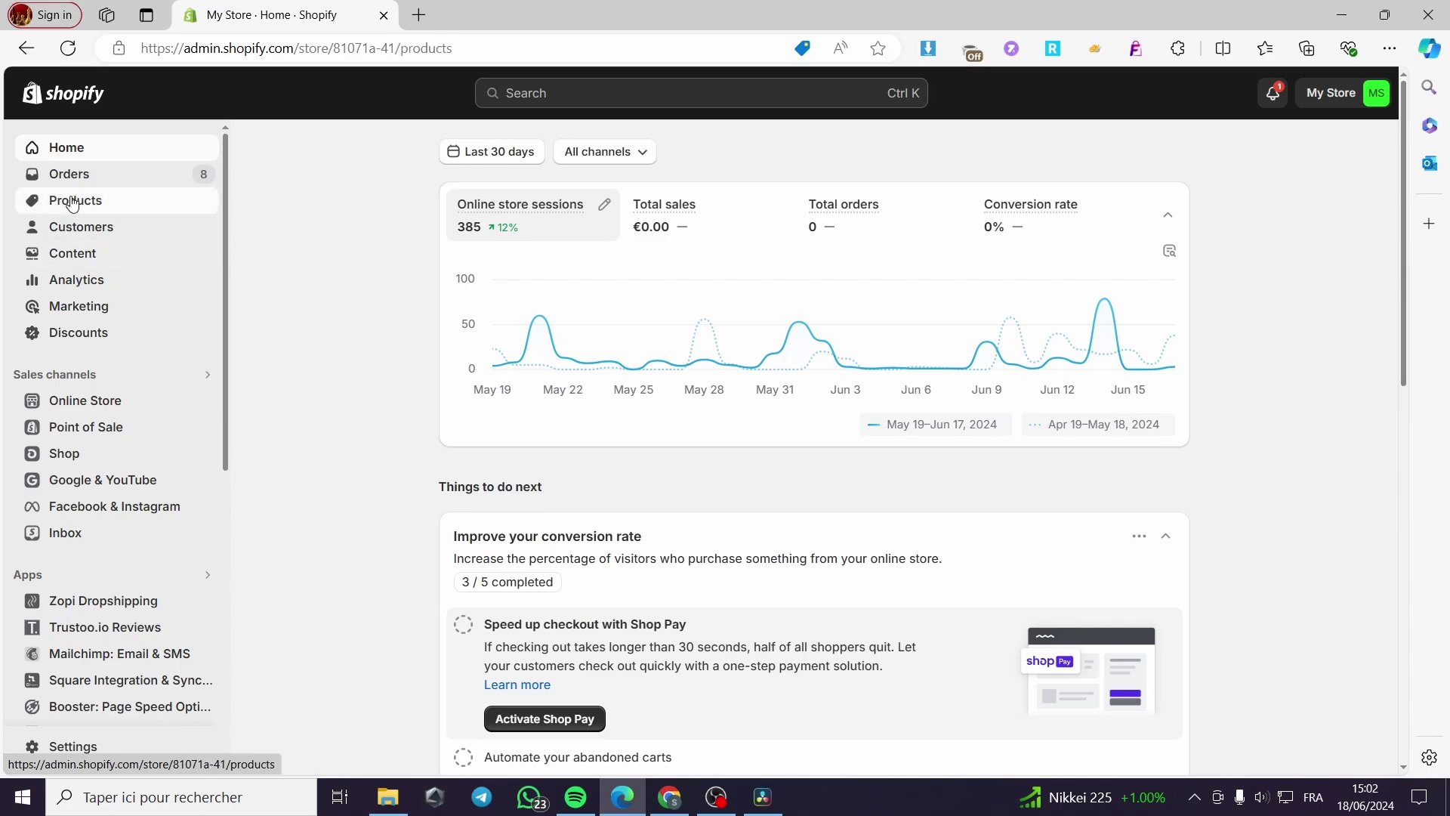
{"action": "scroll", "coordinate": [612, 372], "scroll_direction": "down", "scroll_amount": 12}
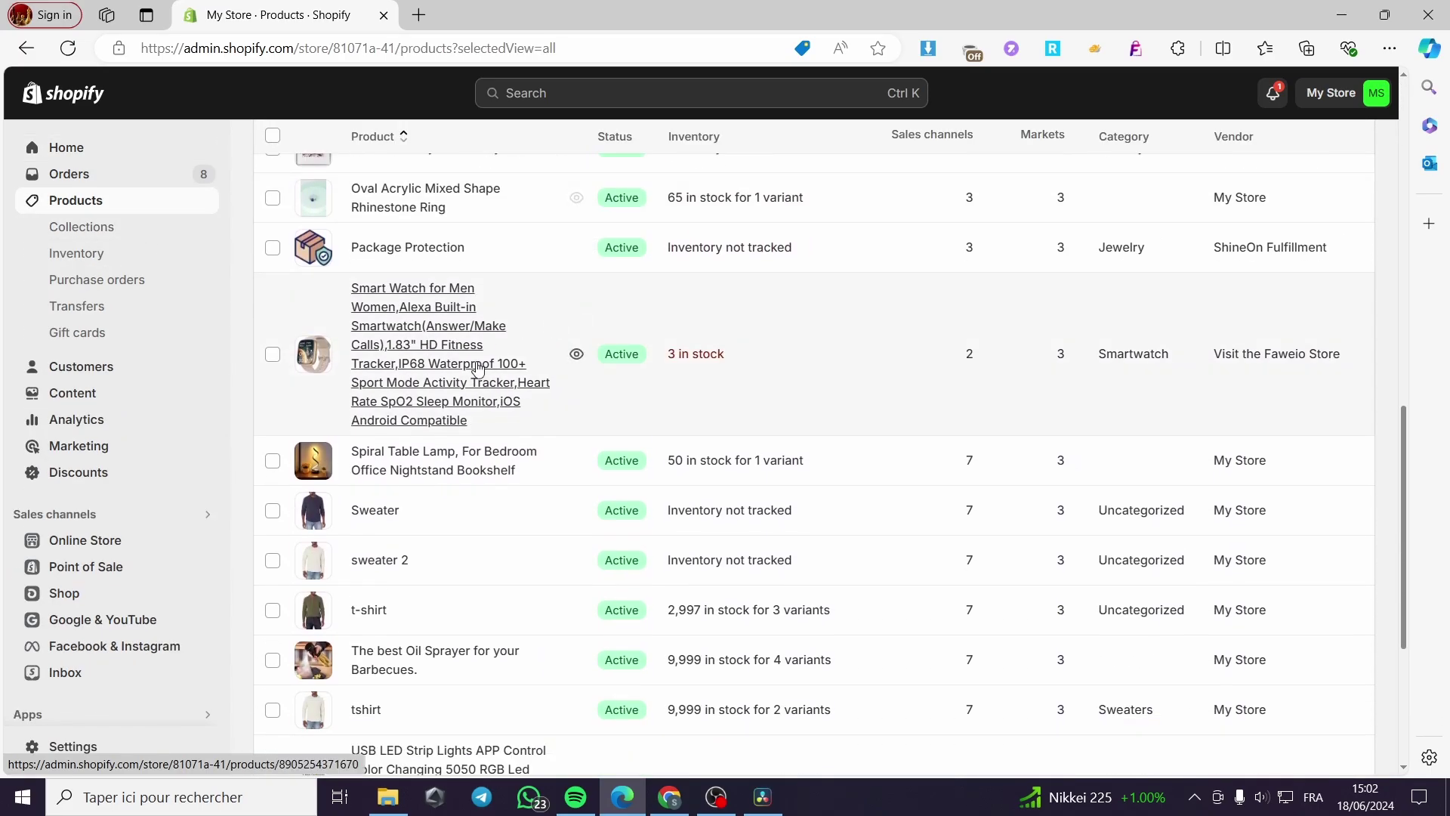
{"action": "left_click", "coordinate": [380, 559]}
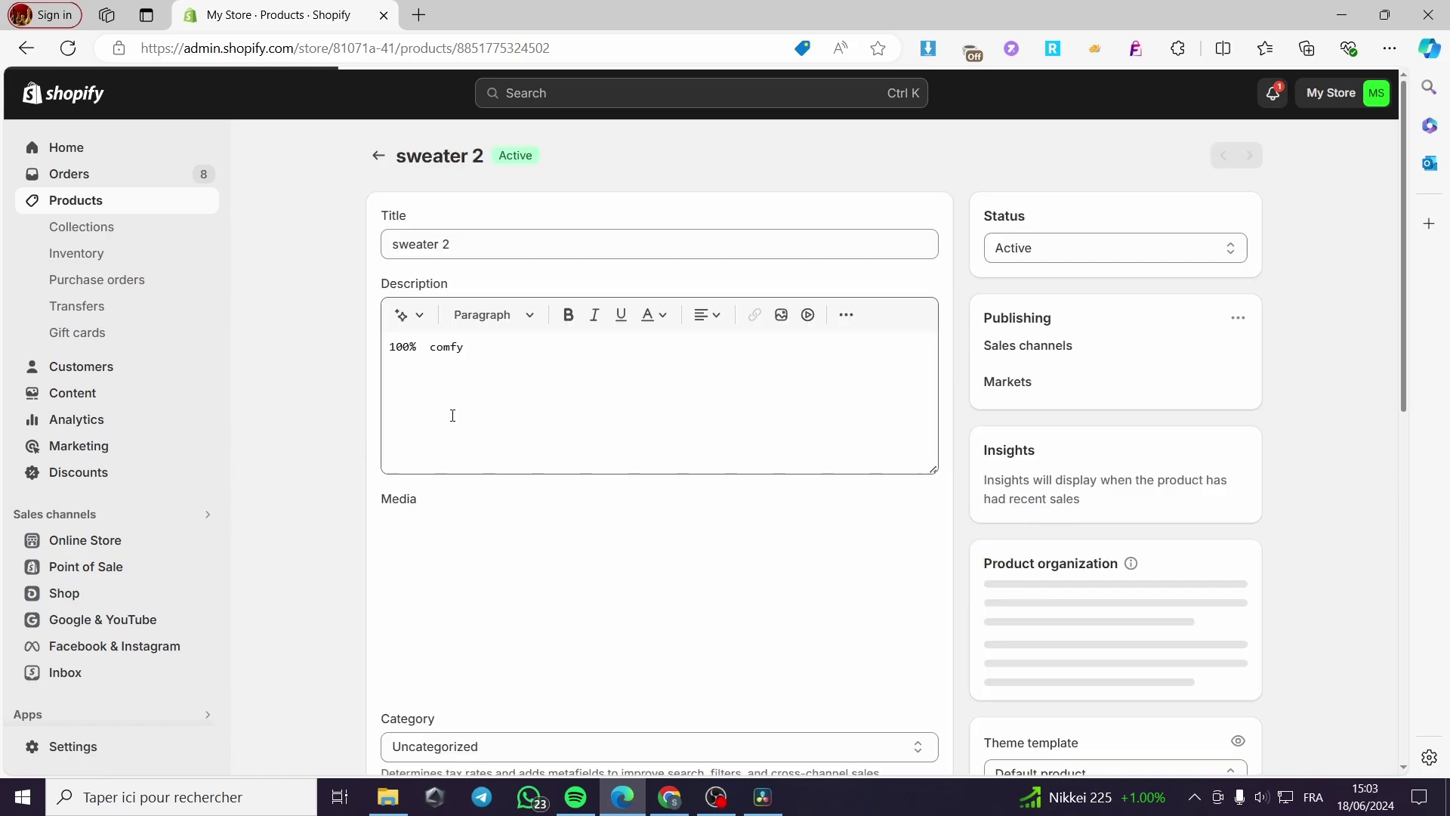
{"action": "scroll", "coordinate": [551, 426], "scroll_direction": "down", "scroll_amount": 10}
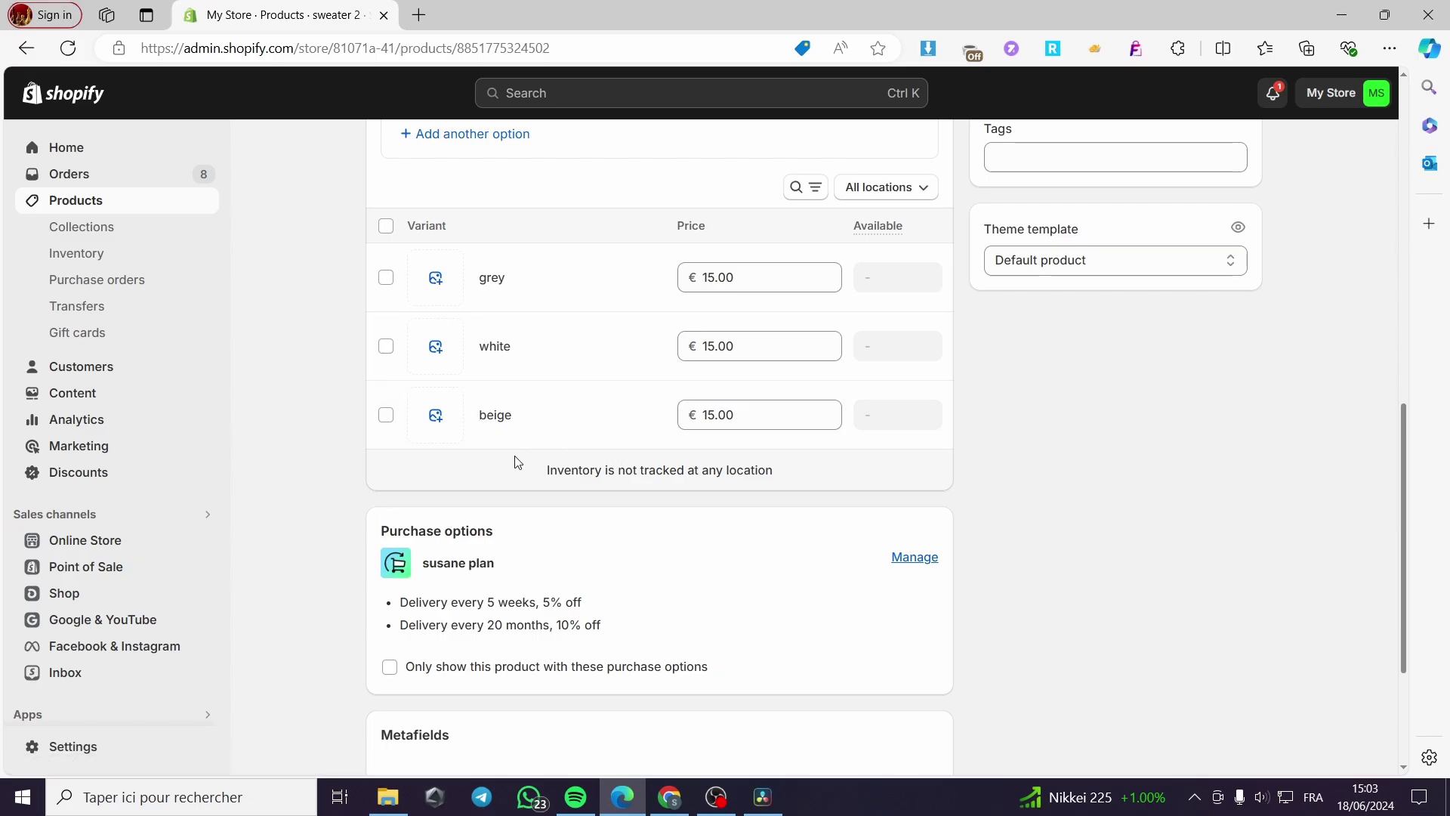
{"action": "scroll", "coordinate": [514, 460], "scroll_direction": "down", "scroll_amount": 3}
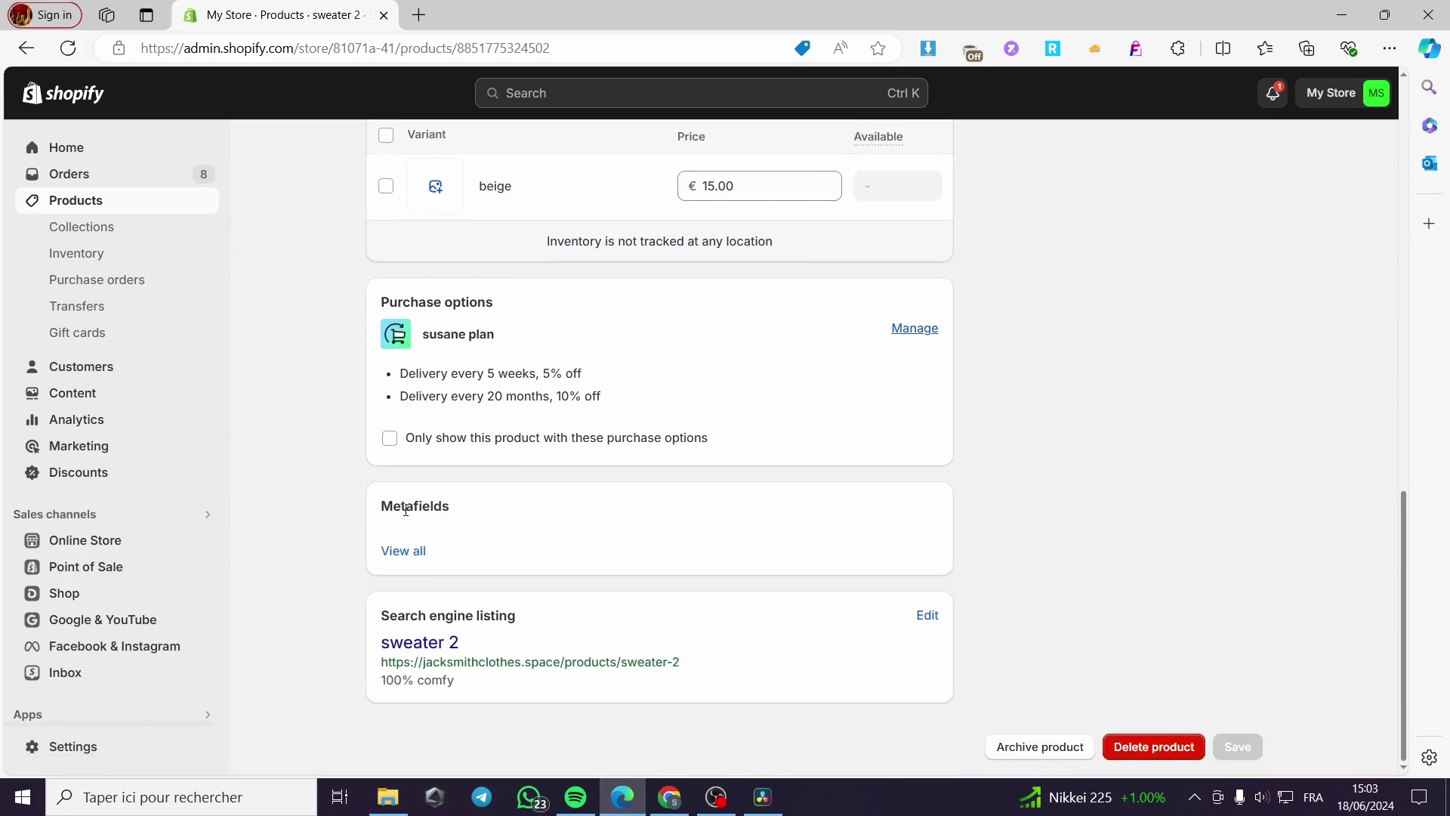
{"action": "scroll", "coordinate": [442, 540], "scroll_direction": "up", "scroll_amount": 6}
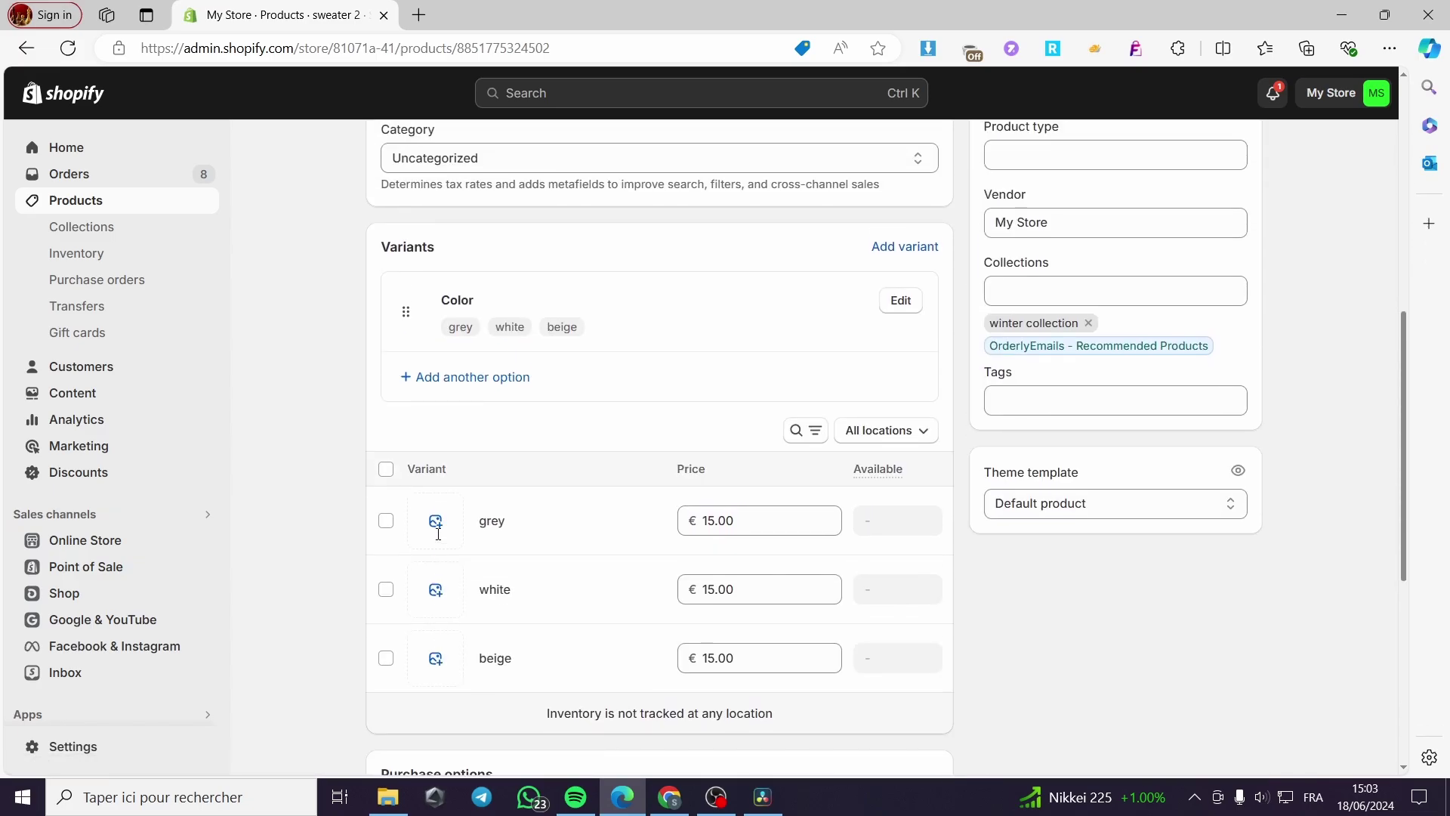
Open the grey variant and bring up its product description metafield for editing
{"action": "left_click", "coordinate": [497, 524]}
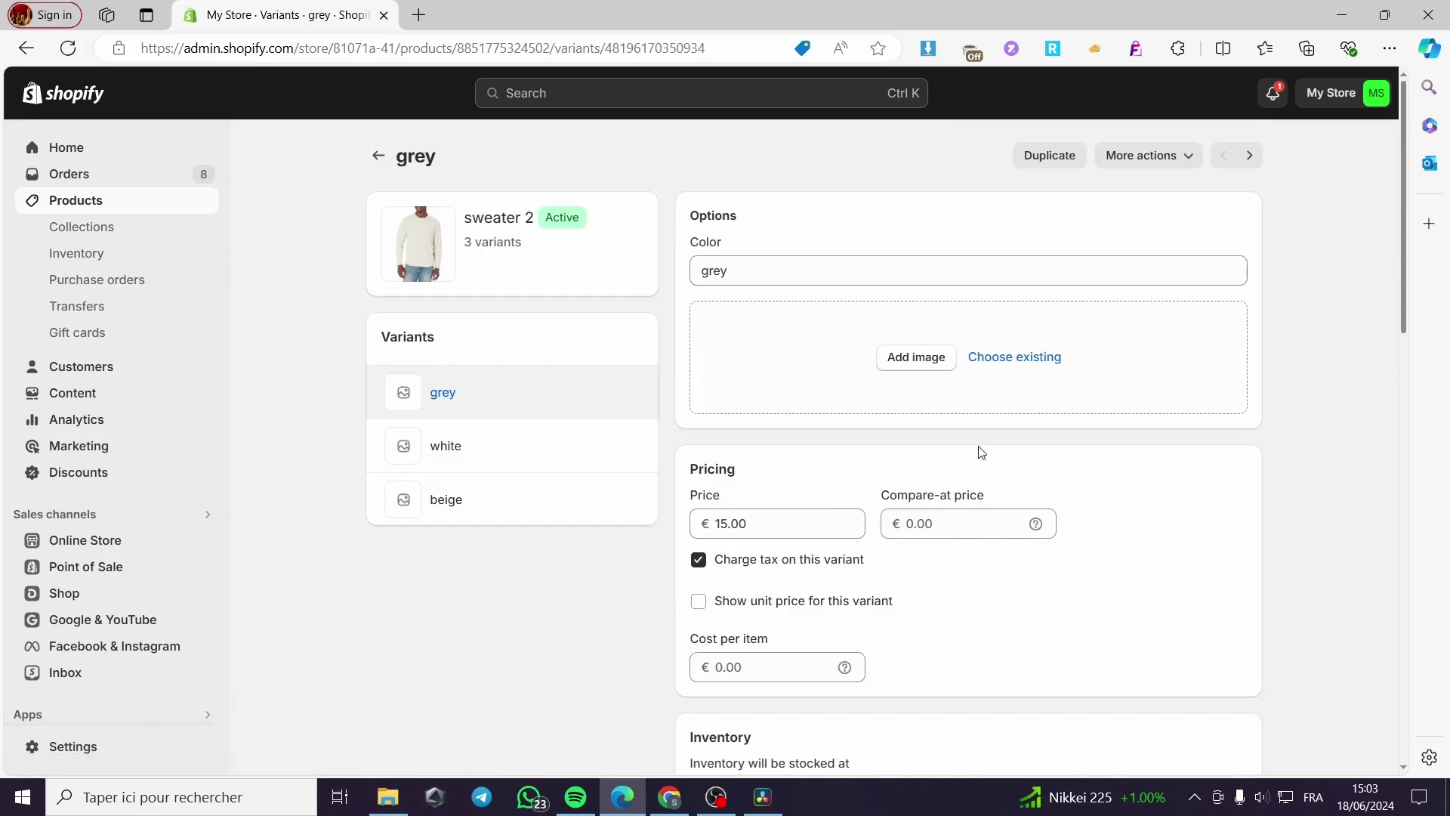
{"action": "scroll", "coordinate": [793, 303], "scroll_direction": "down", "scroll_amount": 2}
{"action": "scroll", "coordinate": [811, 315], "scroll_direction": "down", "scroll_amount": 10}
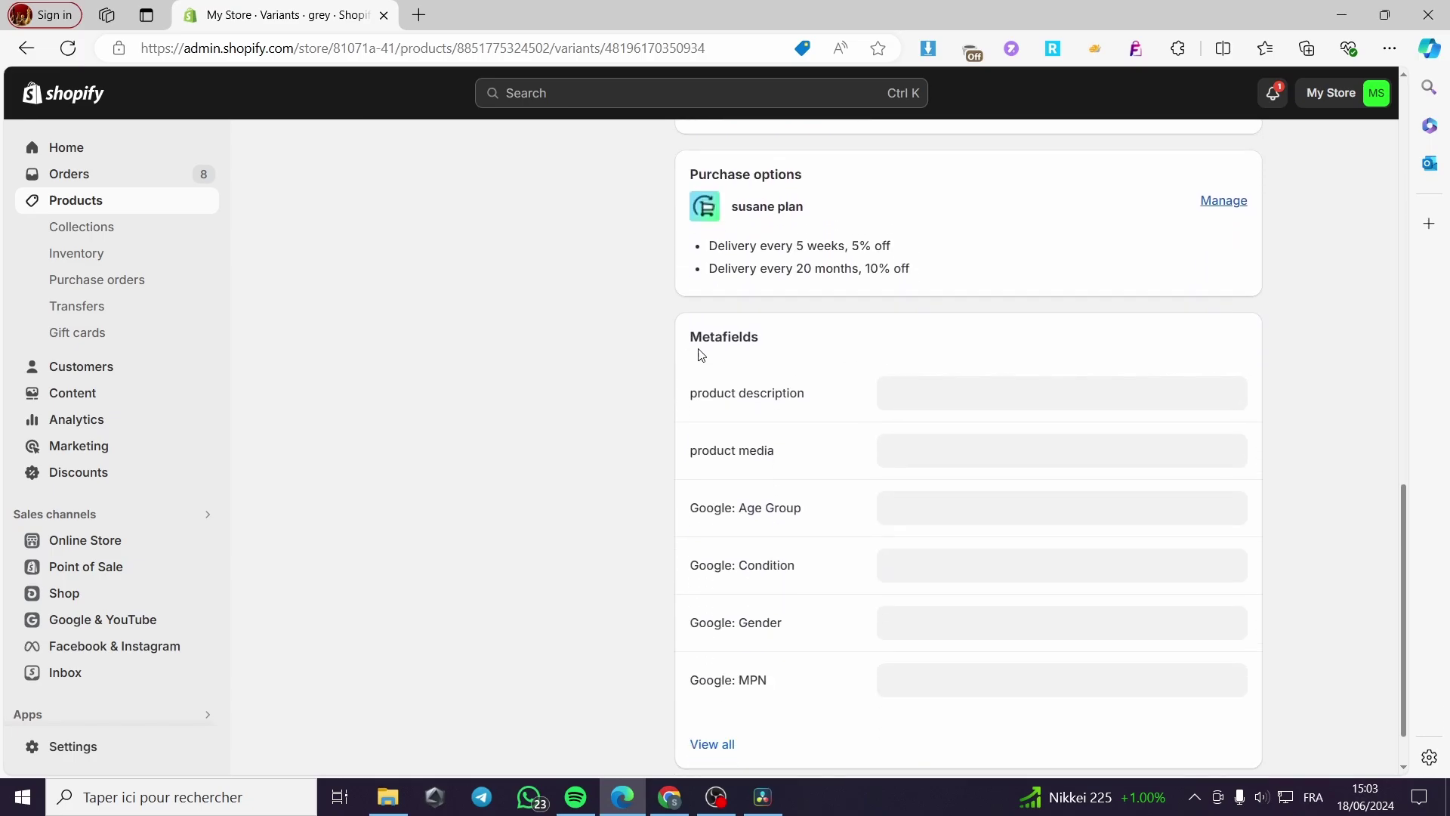
{"action": "scroll", "coordinate": [779, 342], "scroll_direction": "down", "scroll_amount": 1}
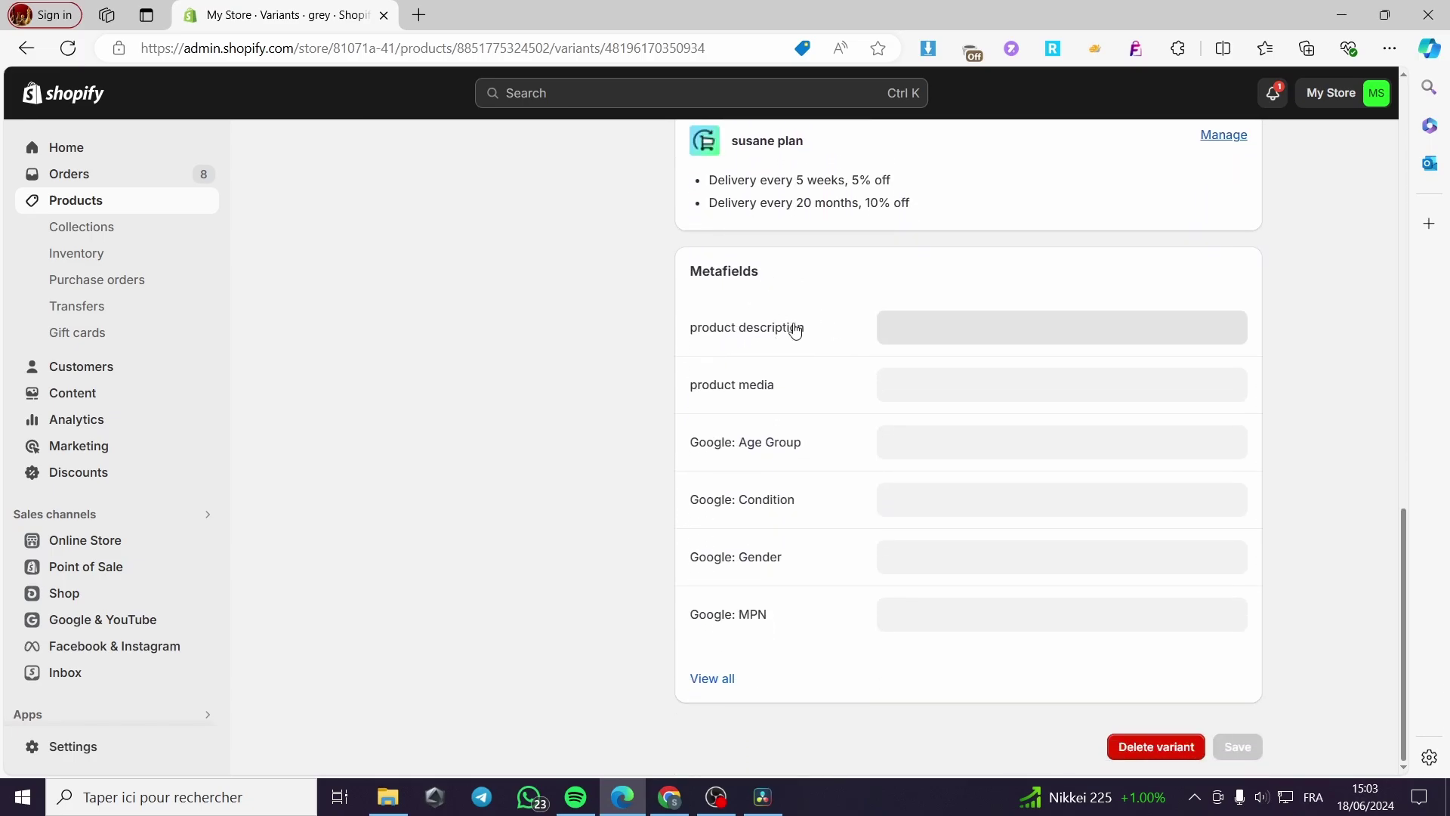
{"action": "left_click", "coordinate": [904, 333]}
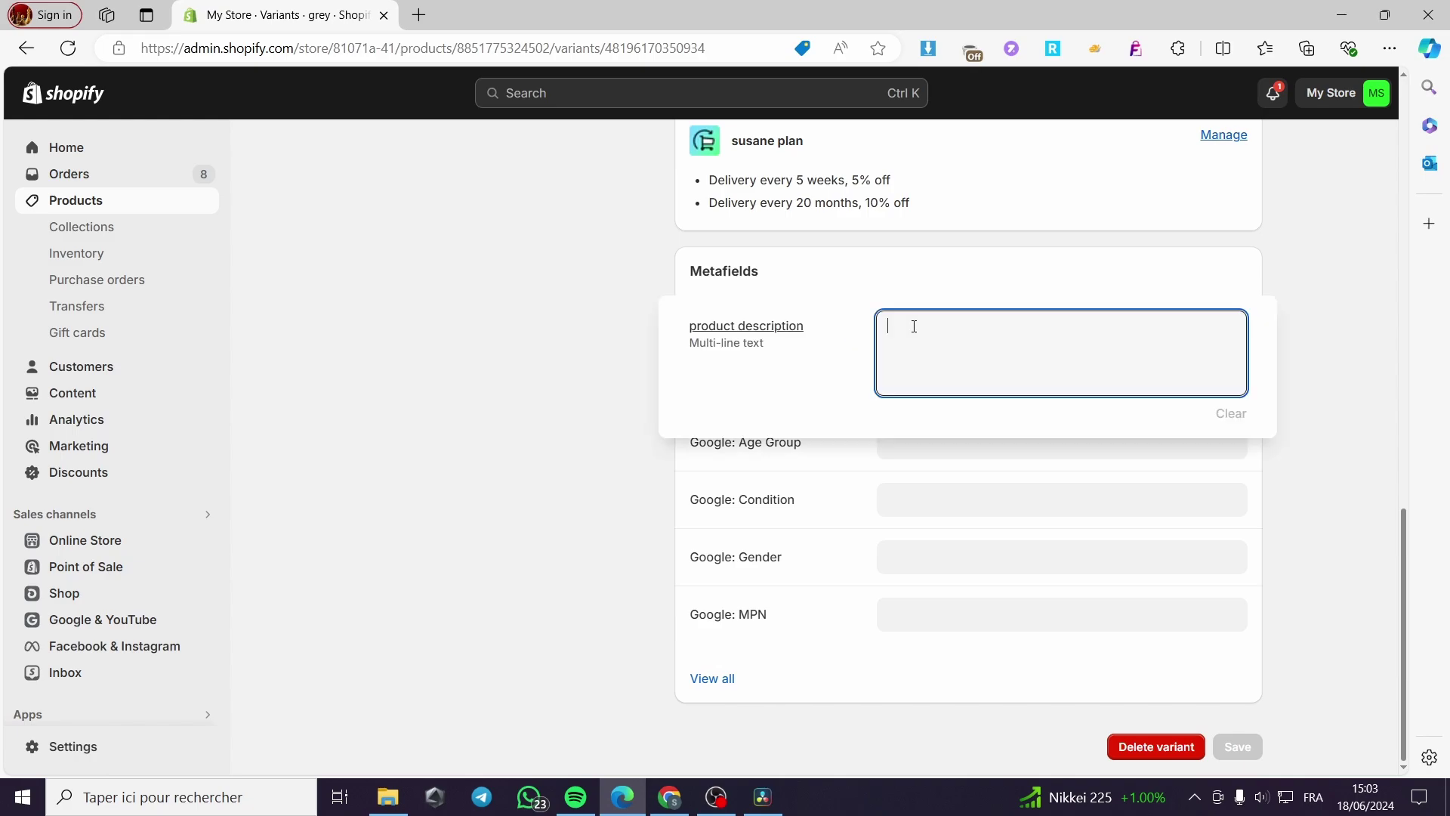
{"action": "left_click", "coordinate": [612, 392]}
{"action": "left_click", "coordinate": [945, 388]}
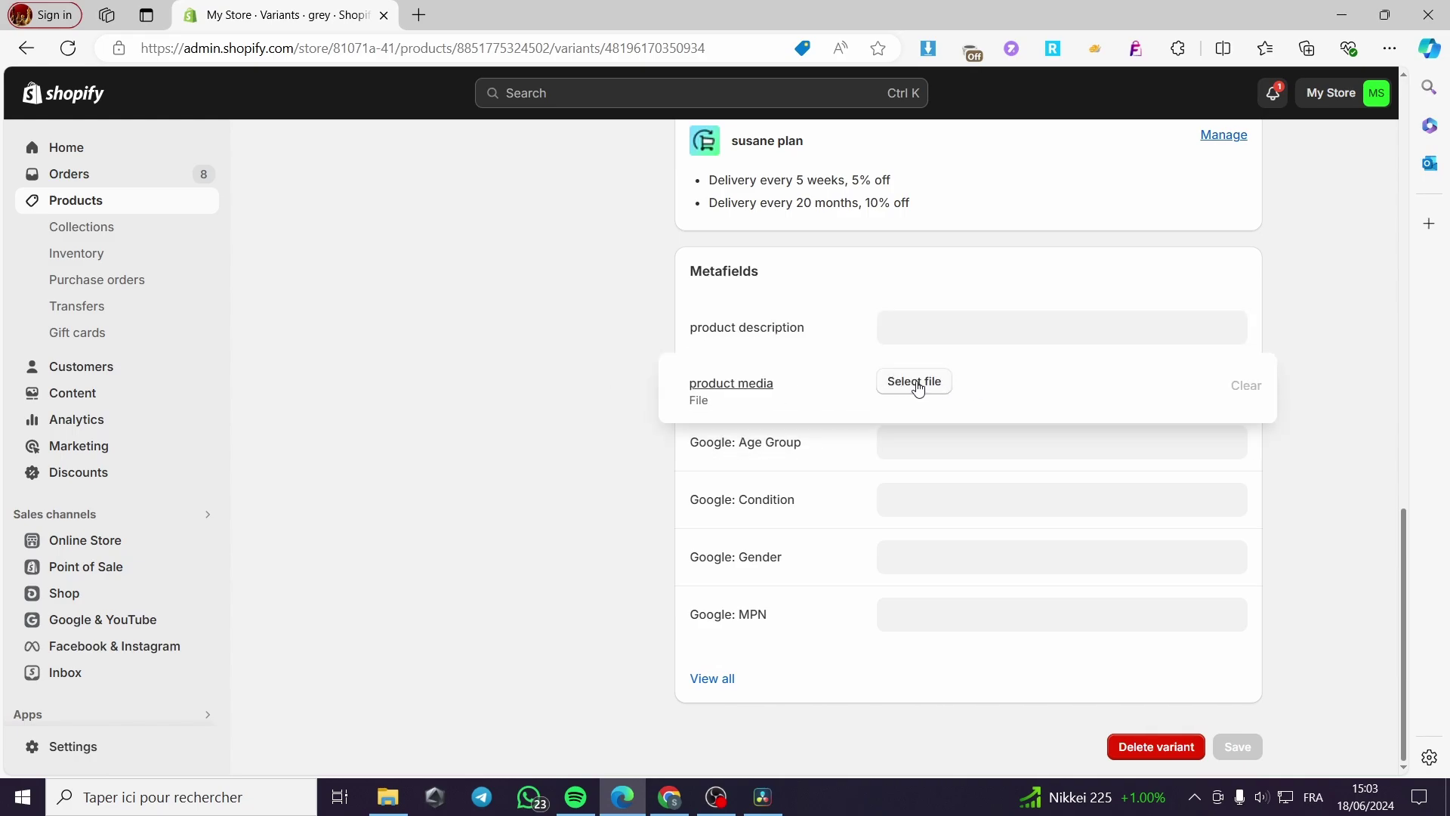
{"action": "left_click", "coordinate": [946, 329]}
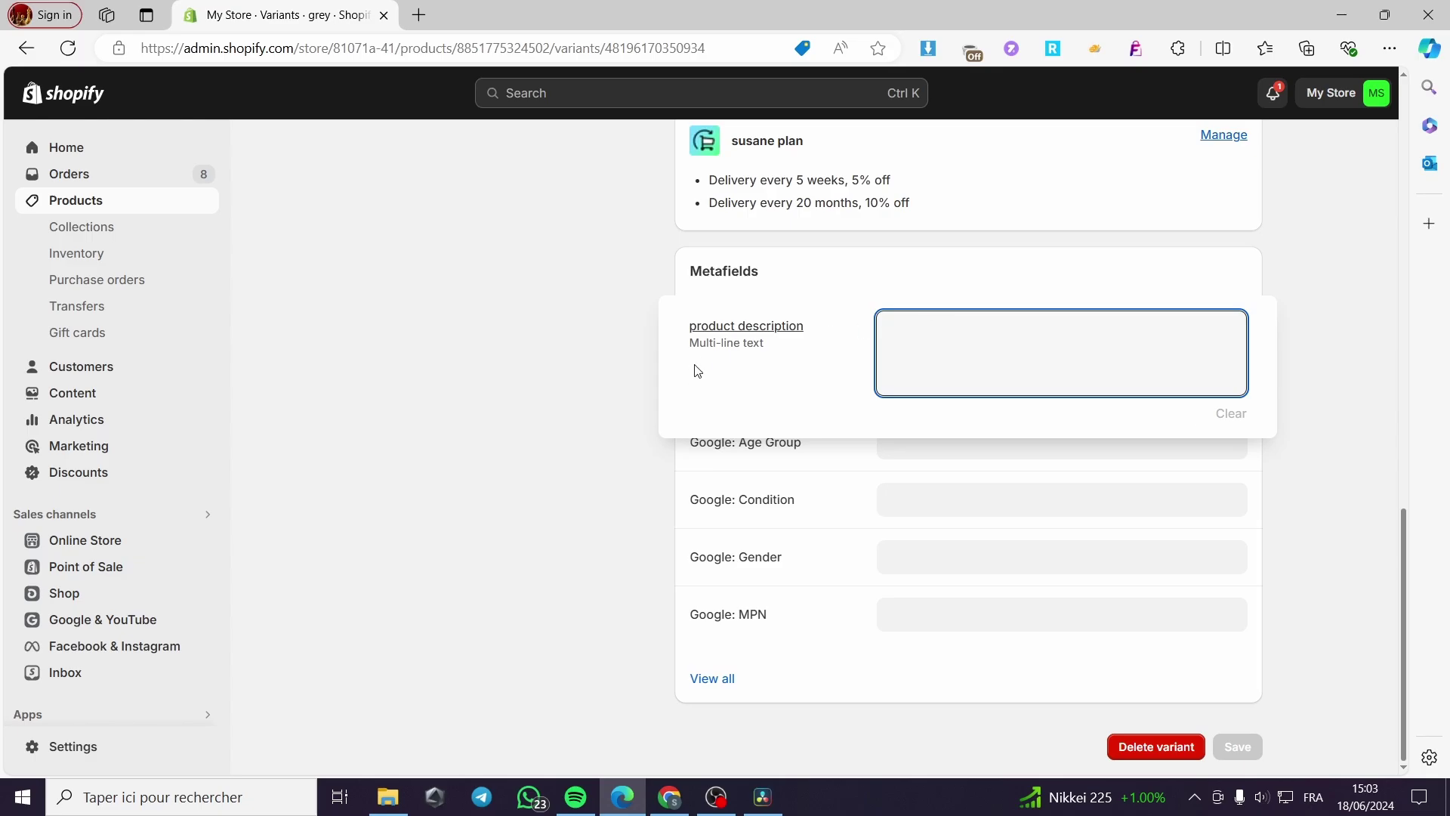
Enter 'Light color for better weather' as the grey variant's product description
{"action": "scroll", "coordinate": [696, 370], "scroll_direction": "up", "scroll_amount": 4}
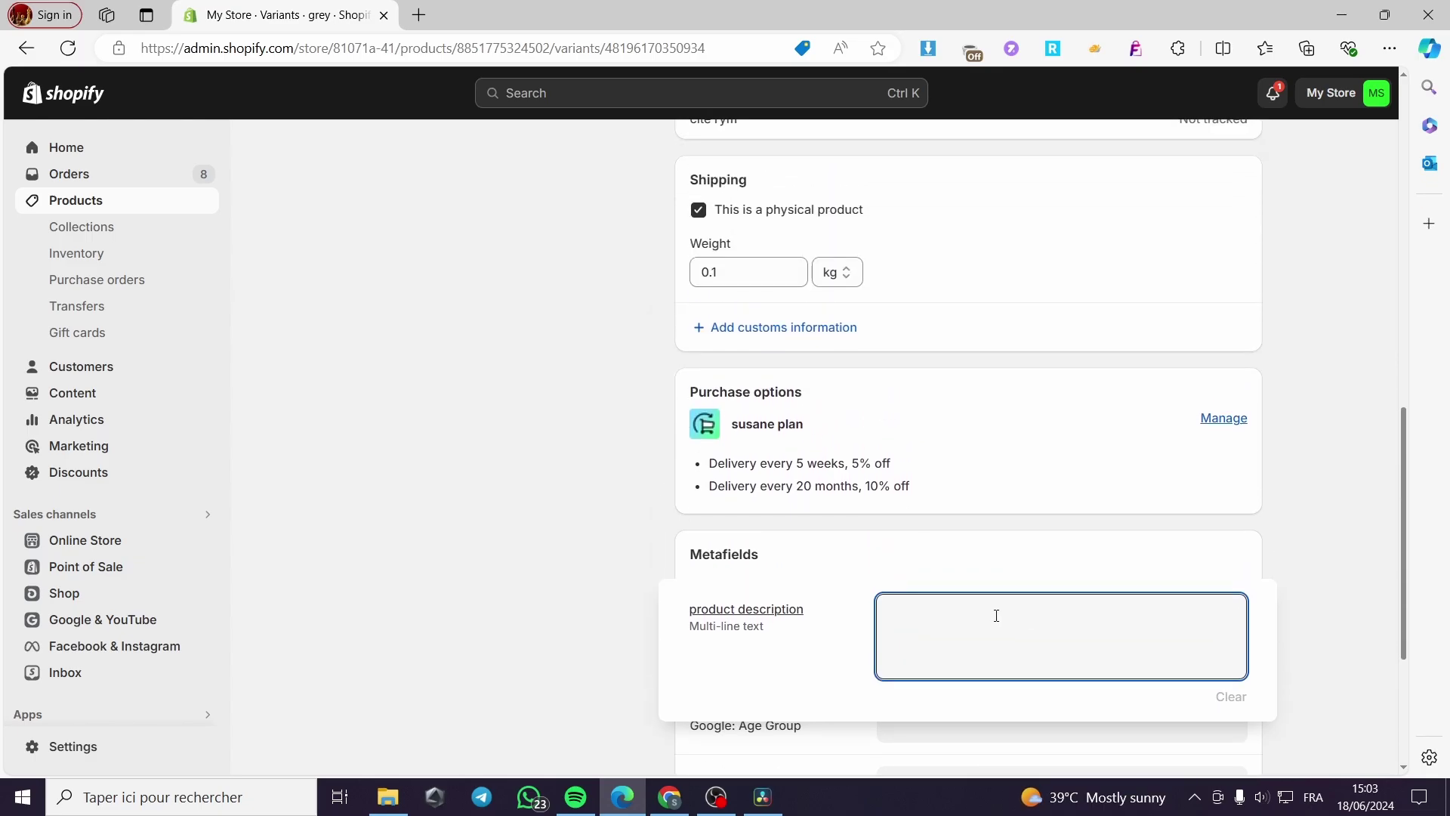
{"action": "scroll", "coordinate": [944, 576], "scroll_direction": "up", "scroll_amount": 12}
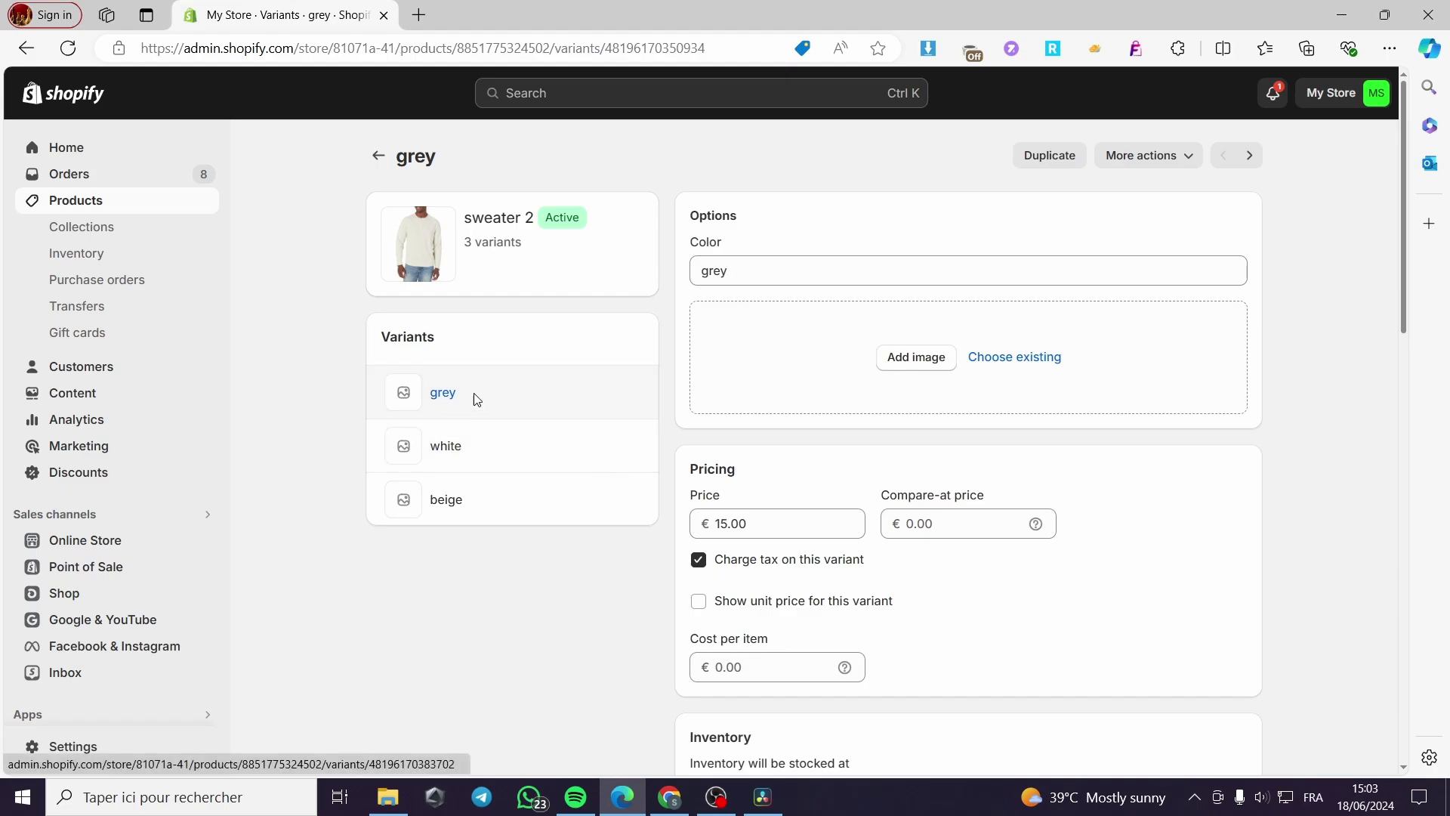
{"action": "scroll", "coordinate": [910, 574], "scroll_direction": "down", "scroll_amount": 12}
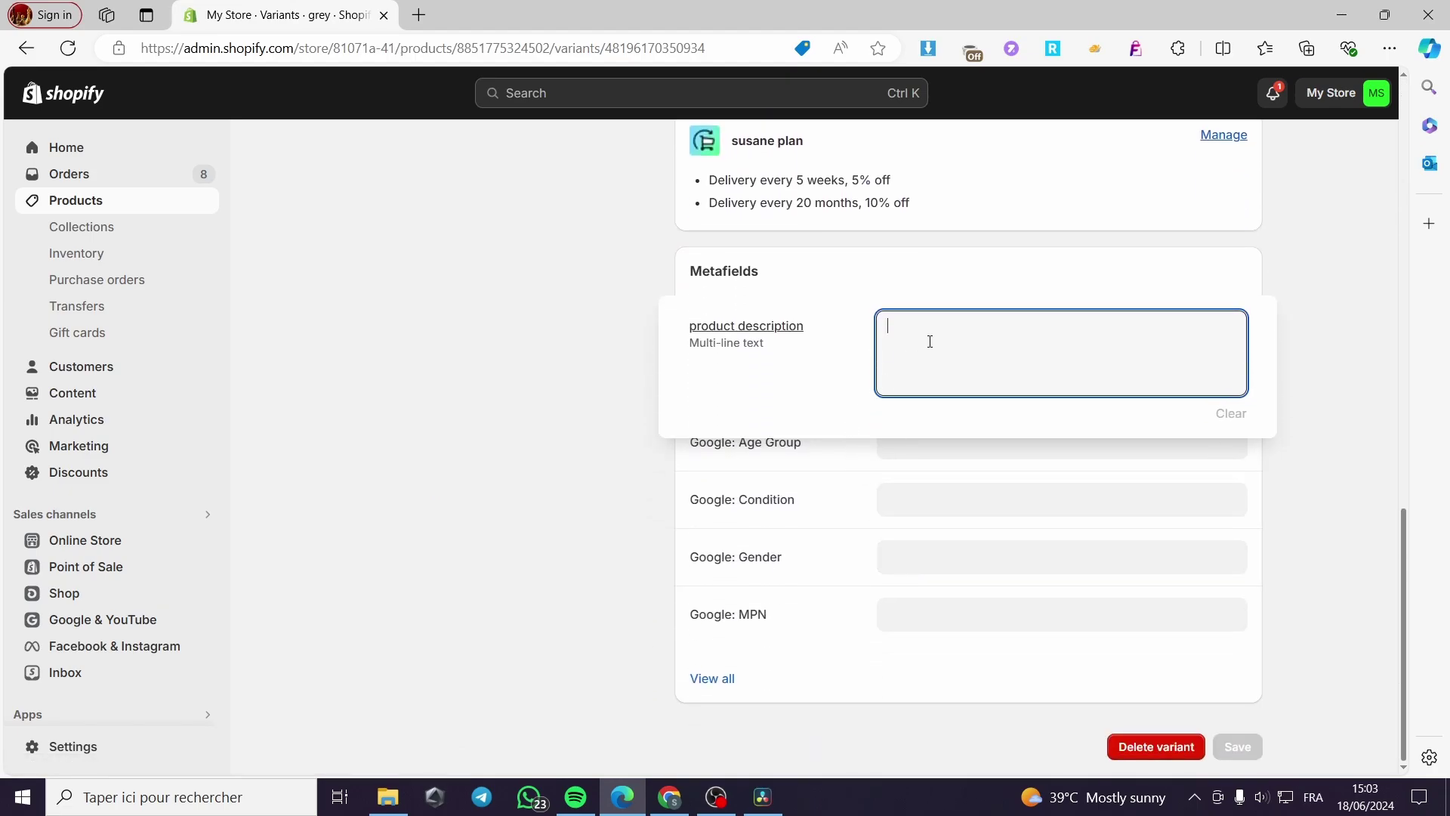
{"action": "type", "text": "Light color for better weather"}
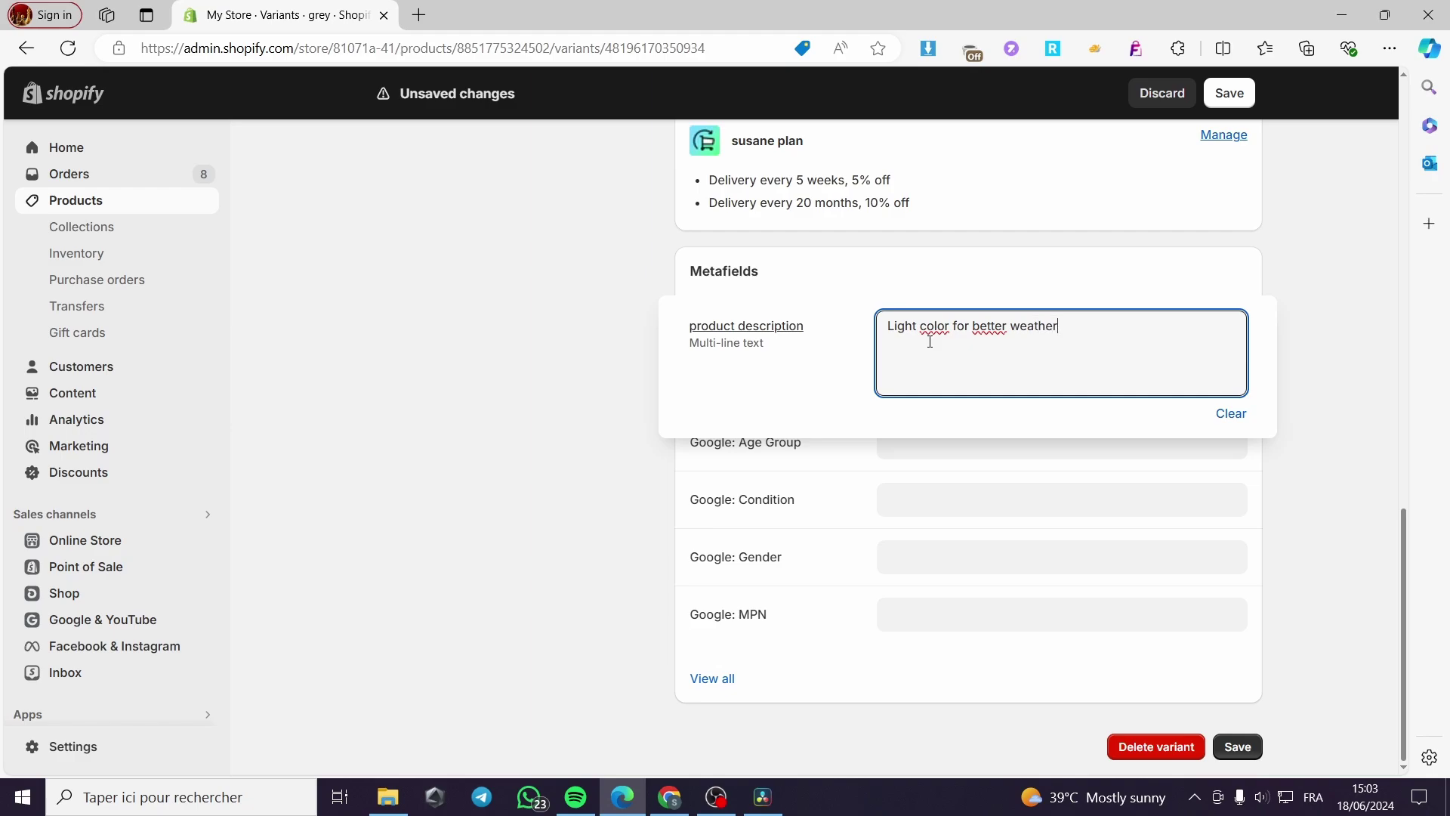
{"action": "left_click", "coordinate": [1296, 430]}
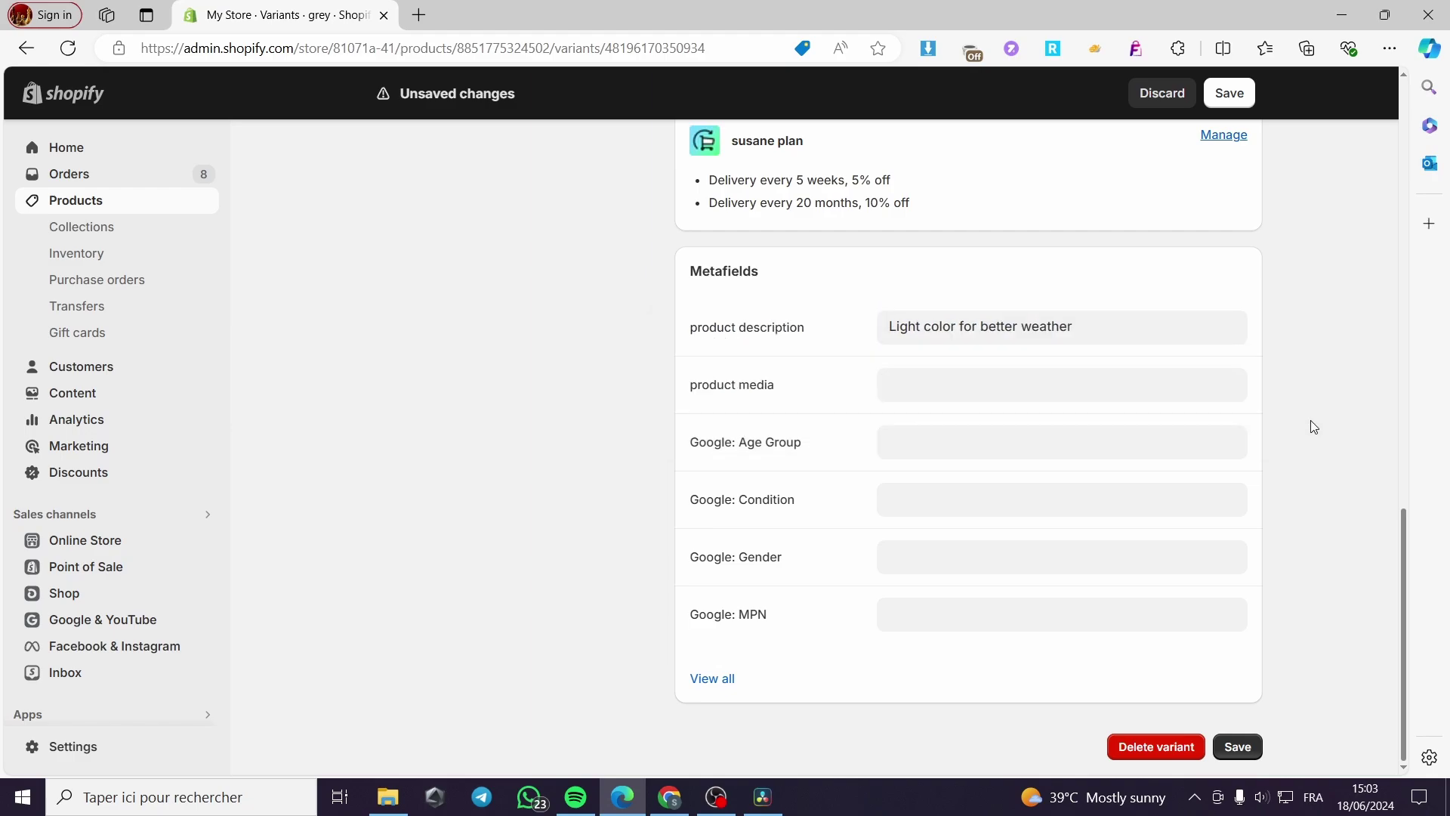
Choose the light sweater photo as the grey variant's product media file
{"action": "left_click", "coordinate": [944, 392]}
{"action": "left_click", "coordinate": [911, 387]}
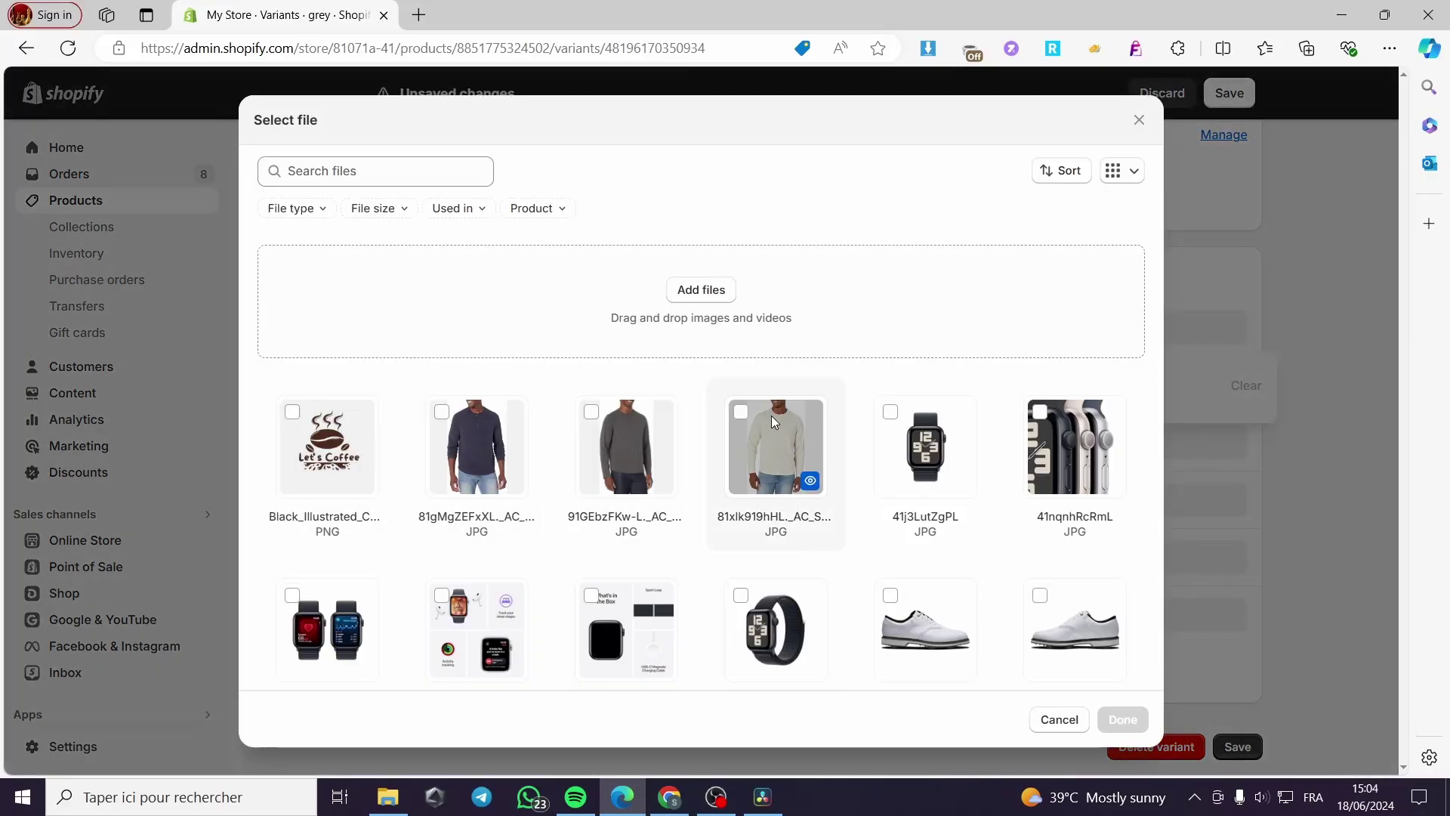
{"action": "left_click", "coordinate": [742, 413]}
{"action": "left_click", "coordinate": [1121, 719]}
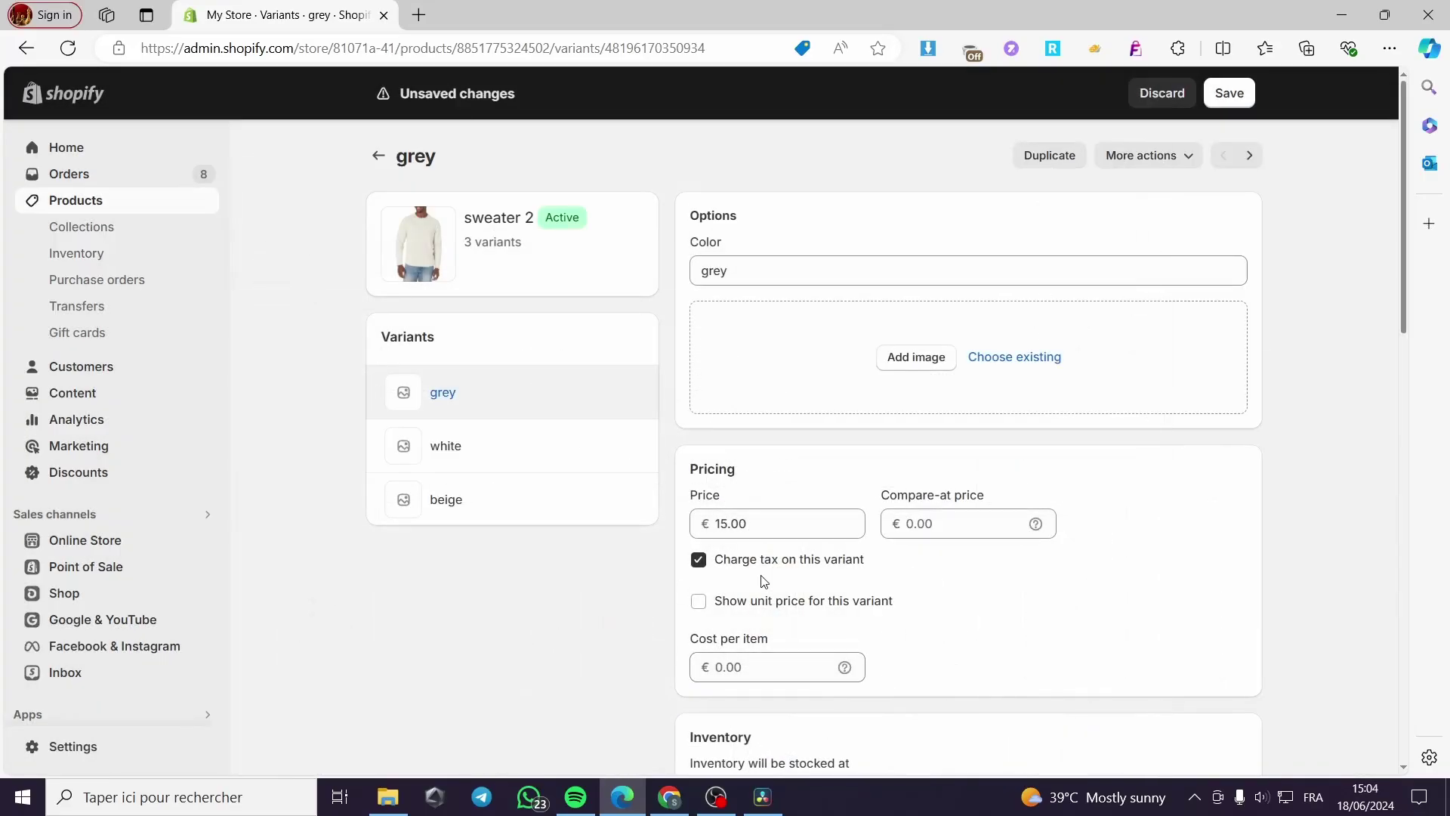
Try switching to the white variant, then cancel the unsaved-changes warning to stay
{"action": "scroll", "coordinate": [929, 528], "scroll_direction": "down", "scroll_amount": 8}
{"action": "scroll", "coordinate": [923, 520], "scroll_direction": "down", "scroll_amount": 5}
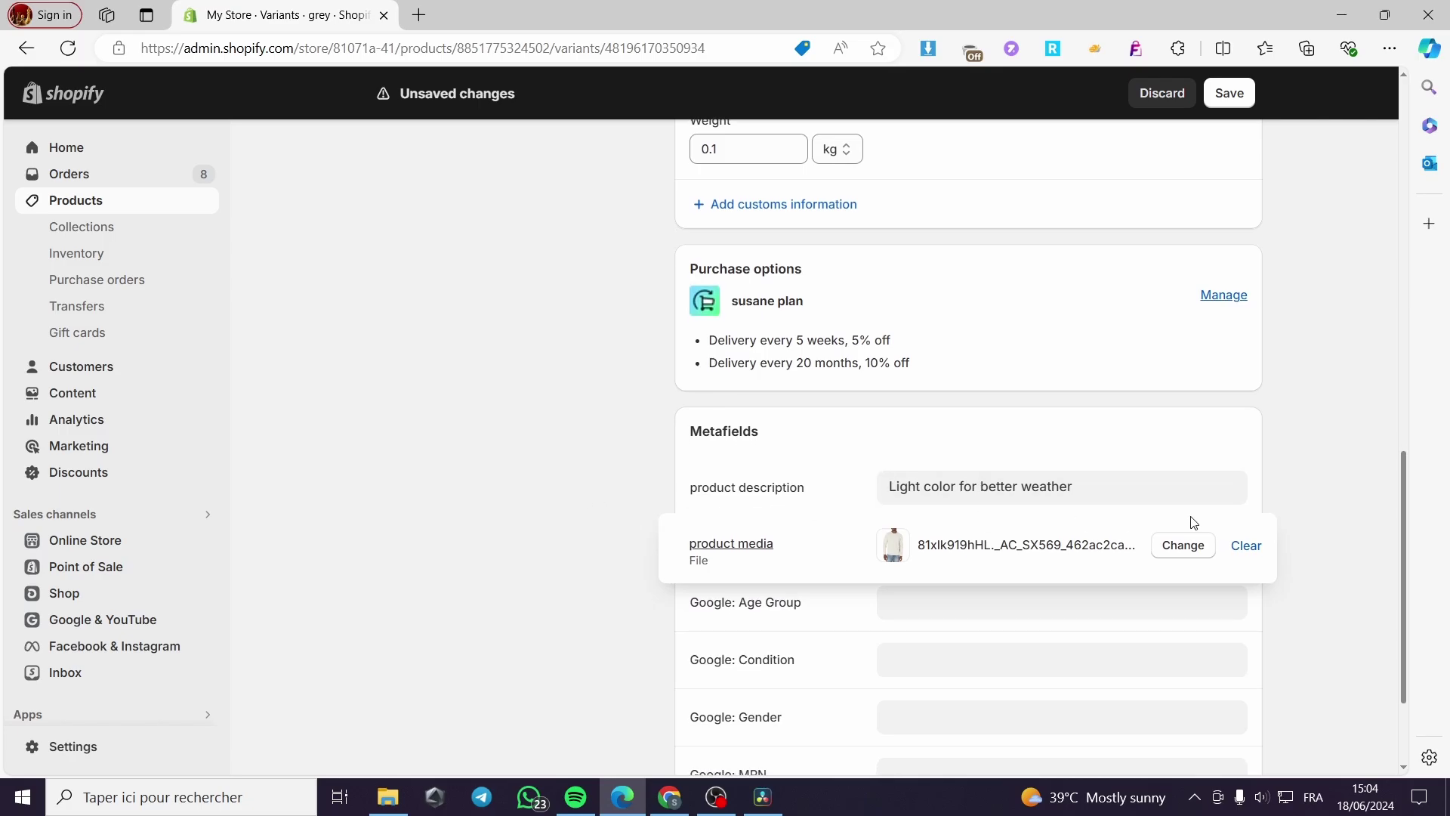
{"action": "scroll", "coordinate": [388, 453], "scroll_direction": "up", "scroll_amount": 15}
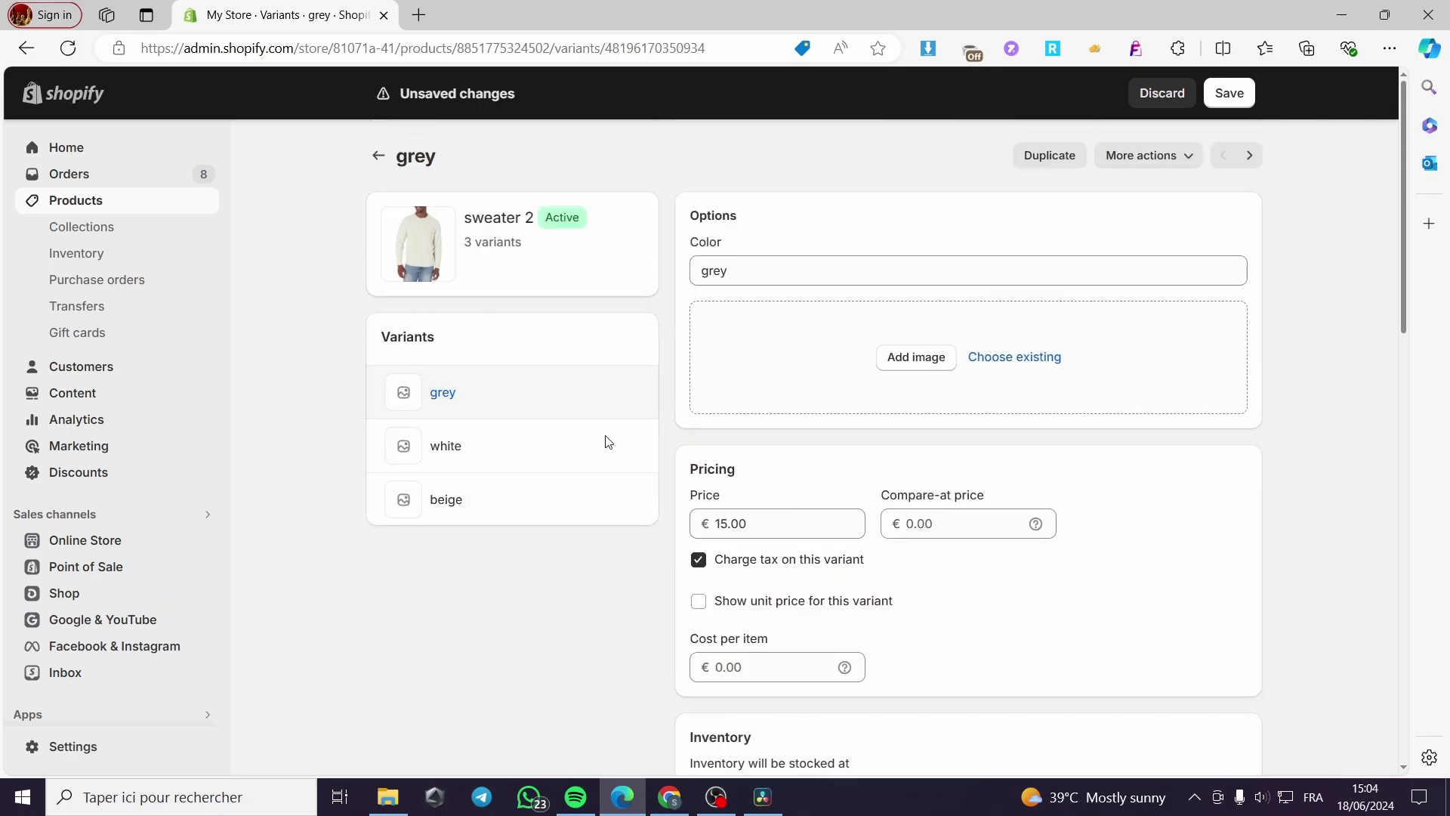
{"action": "scroll", "coordinate": [1088, 590], "scroll_direction": "down", "scroll_amount": 15}
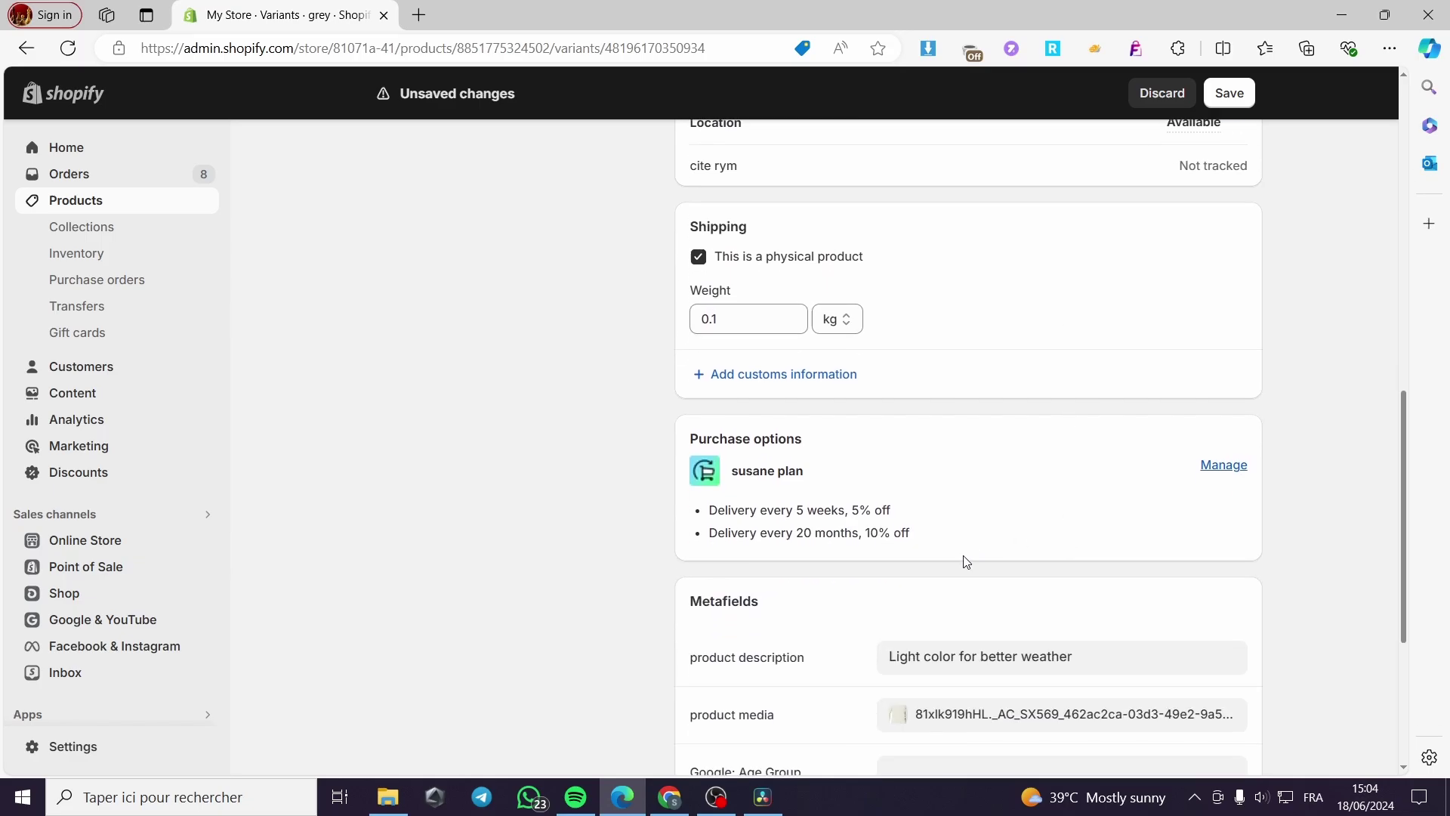
{"action": "scroll", "coordinate": [563, 586], "scroll_direction": "up", "scroll_amount": 15}
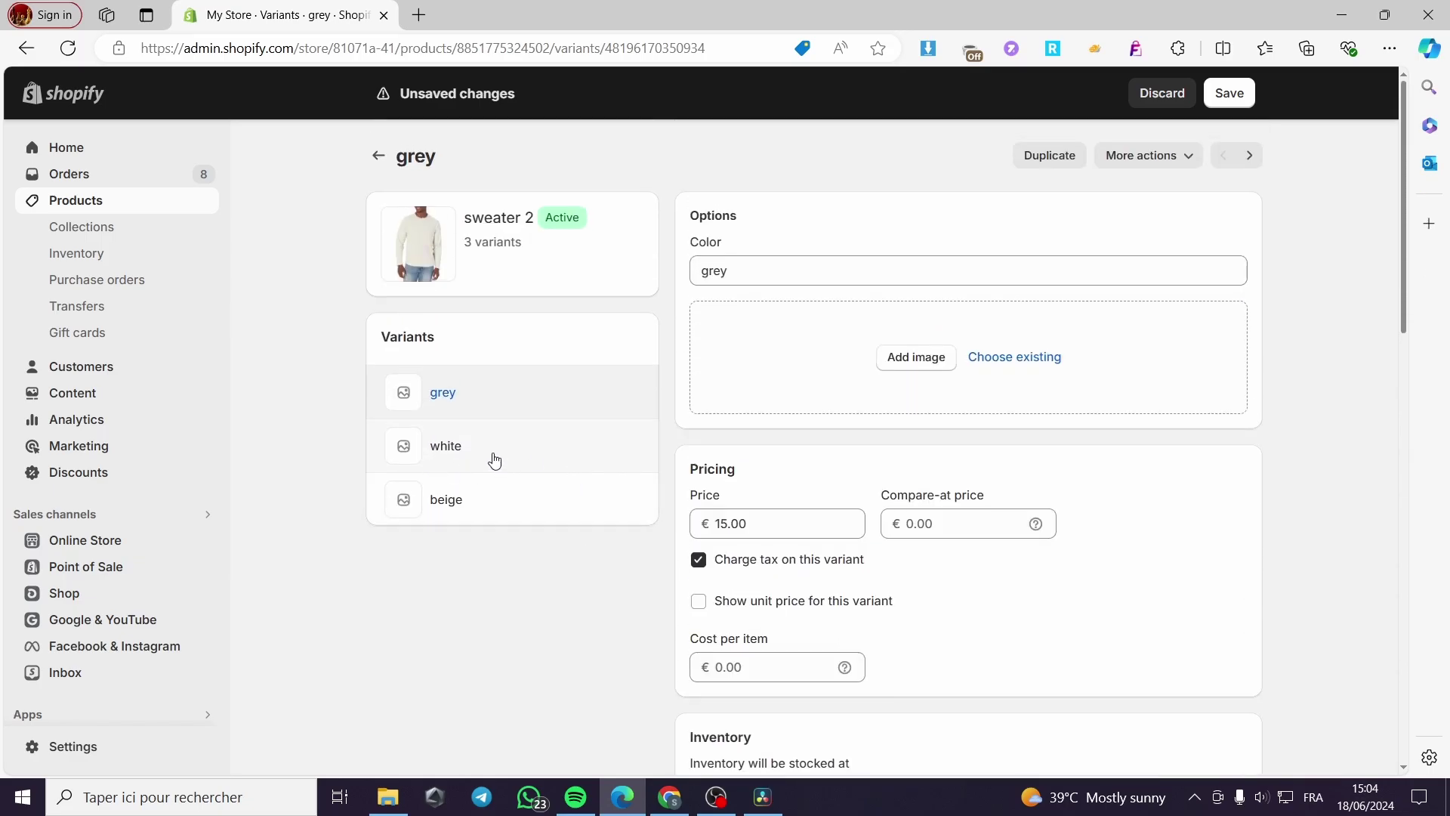
{"action": "left_click", "coordinate": [434, 453]}
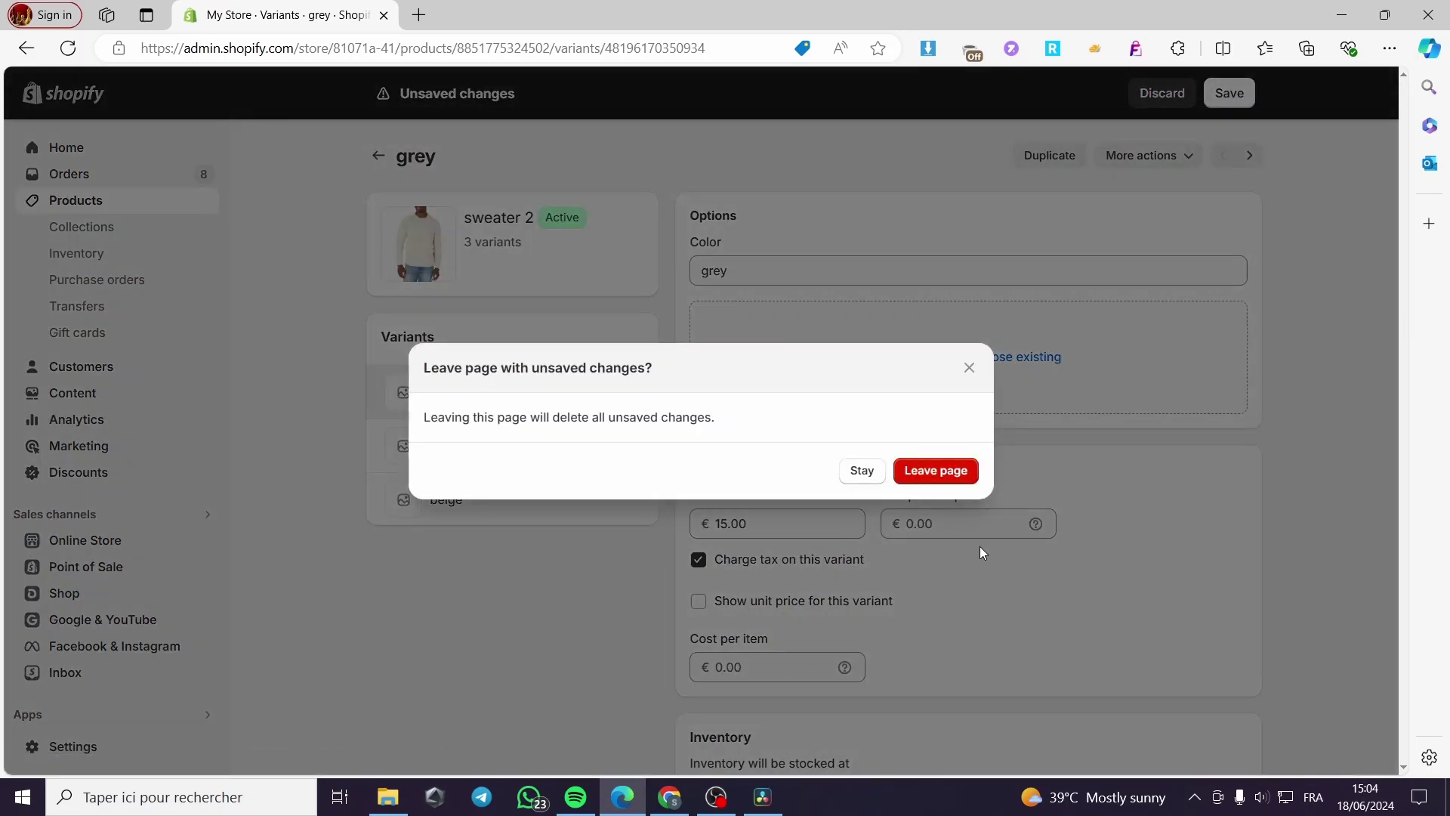
{"action": "left_click", "coordinate": [968, 369]}
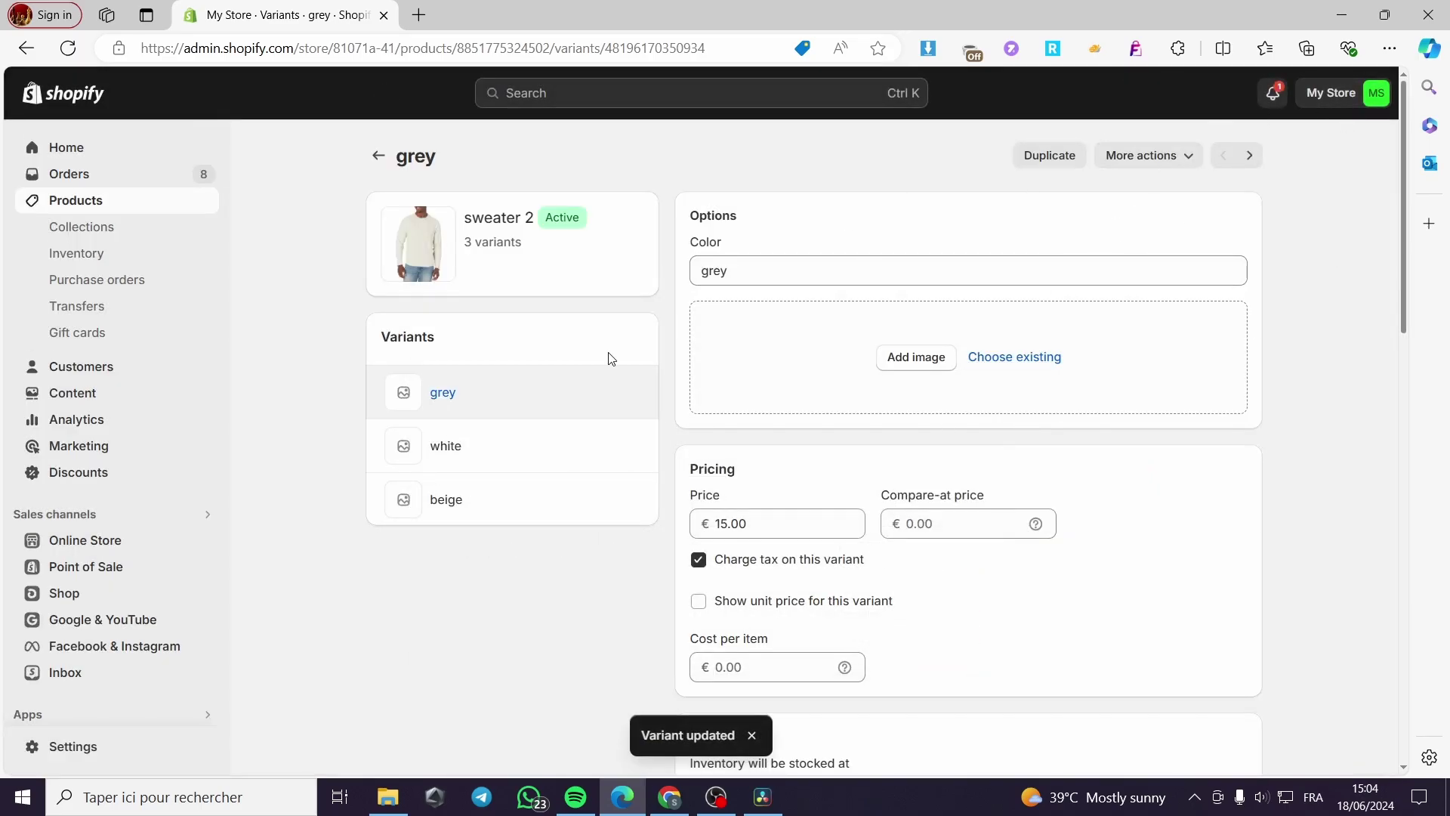
Open the white variant and set its product description to 'White as snow'
{"action": "left_click", "coordinate": [432, 446]}
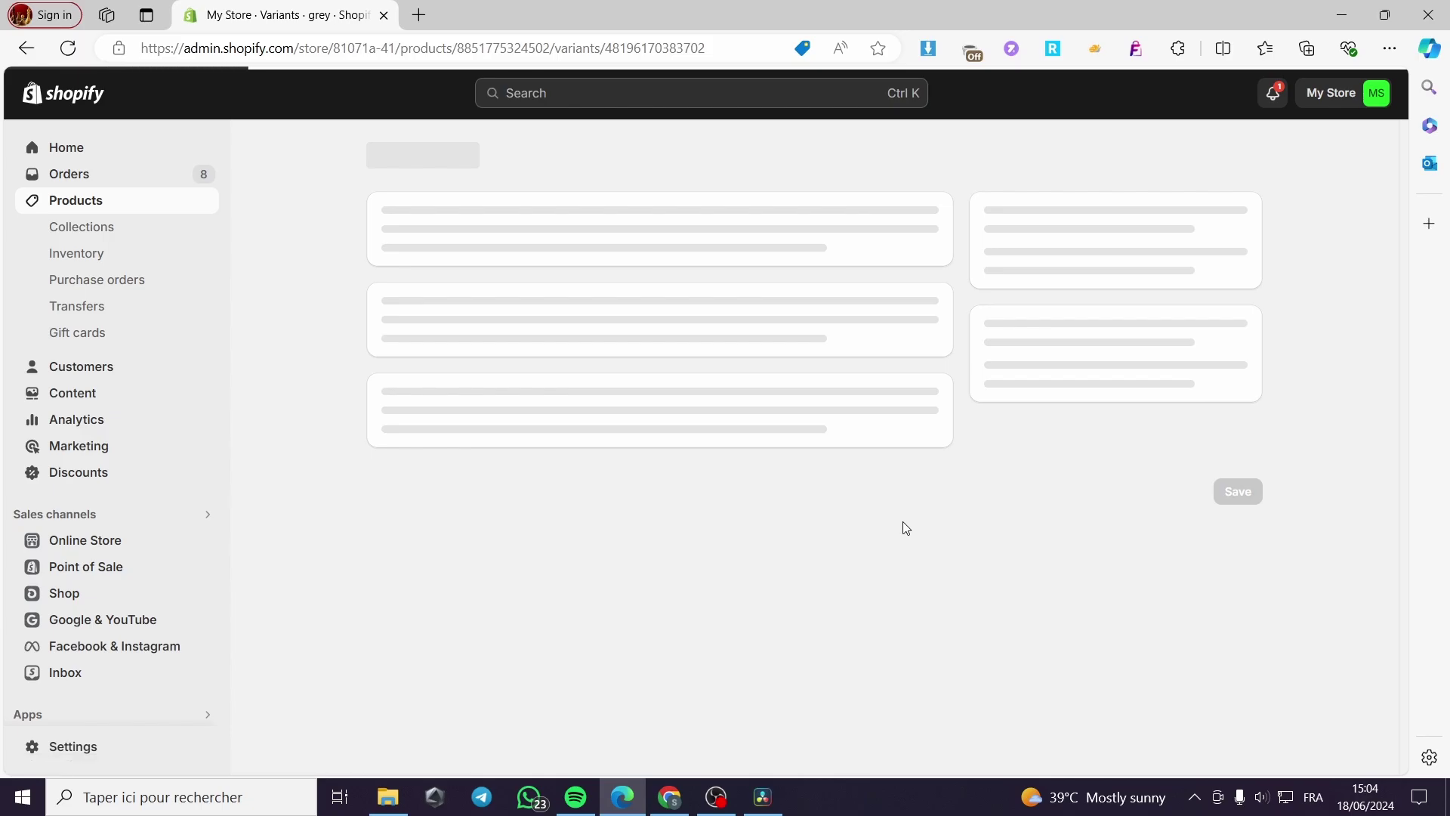
{"action": "scroll", "coordinate": [910, 484], "scroll_direction": "down", "scroll_amount": 15}
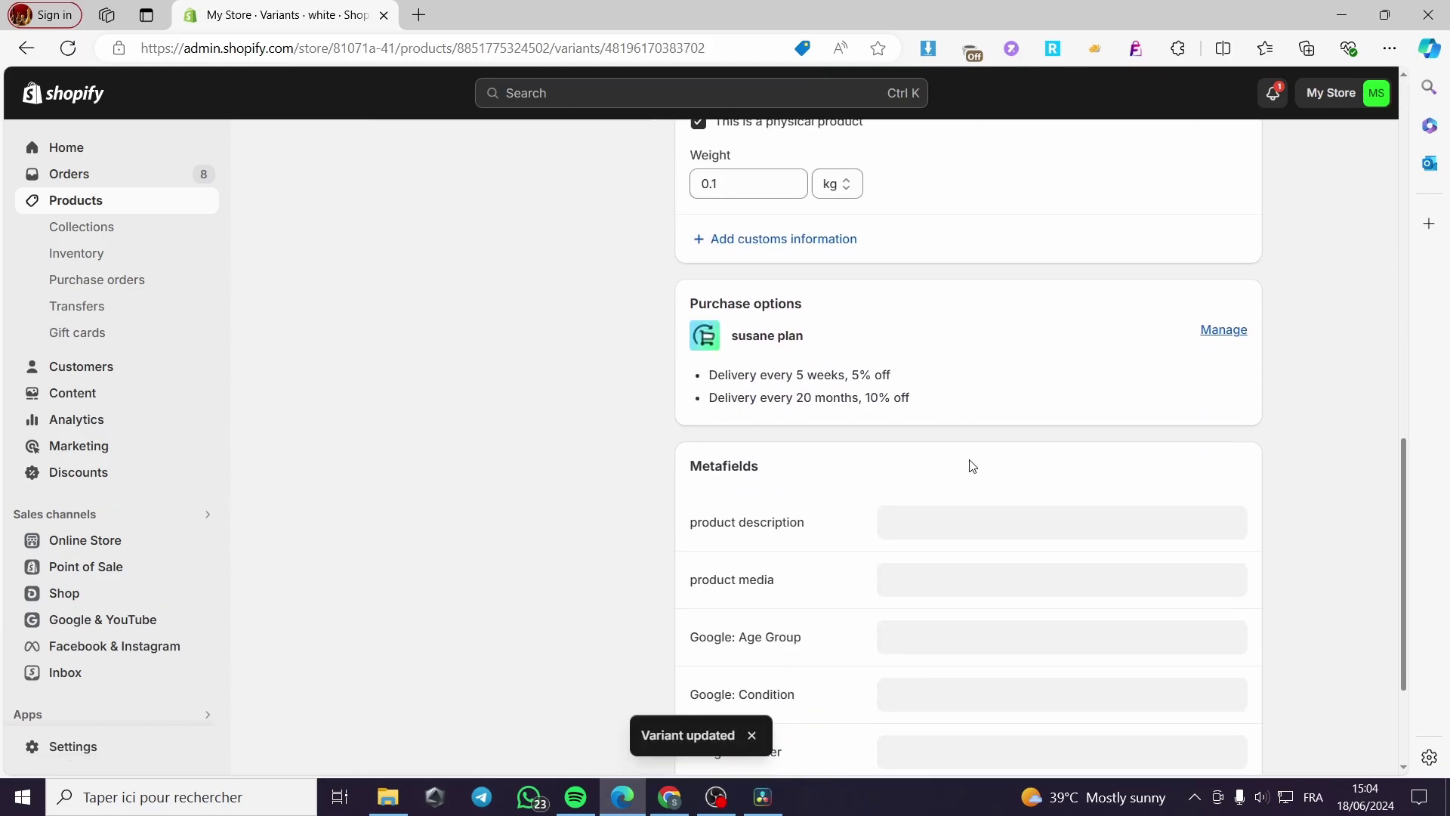
{"action": "scroll", "coordinate": [972, 466], "scroll_direction": "down", "scroll_amount": 2}
{"action": "left_click", "coordinate": [947, 392]}
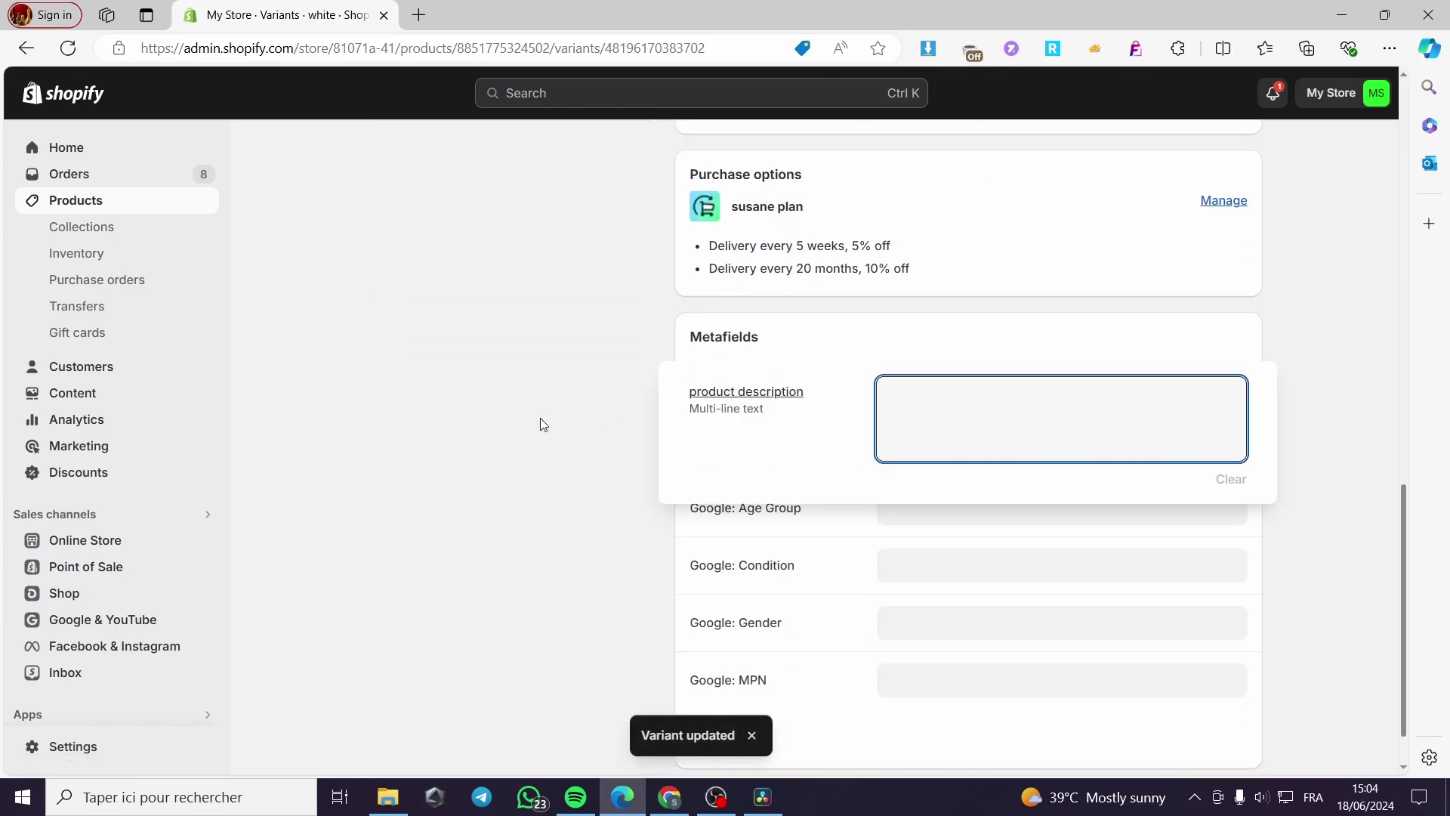
{"action": "scroll", "coordinate": [540, 424], "scroll_direction": "up", "scroll_amount": 15}
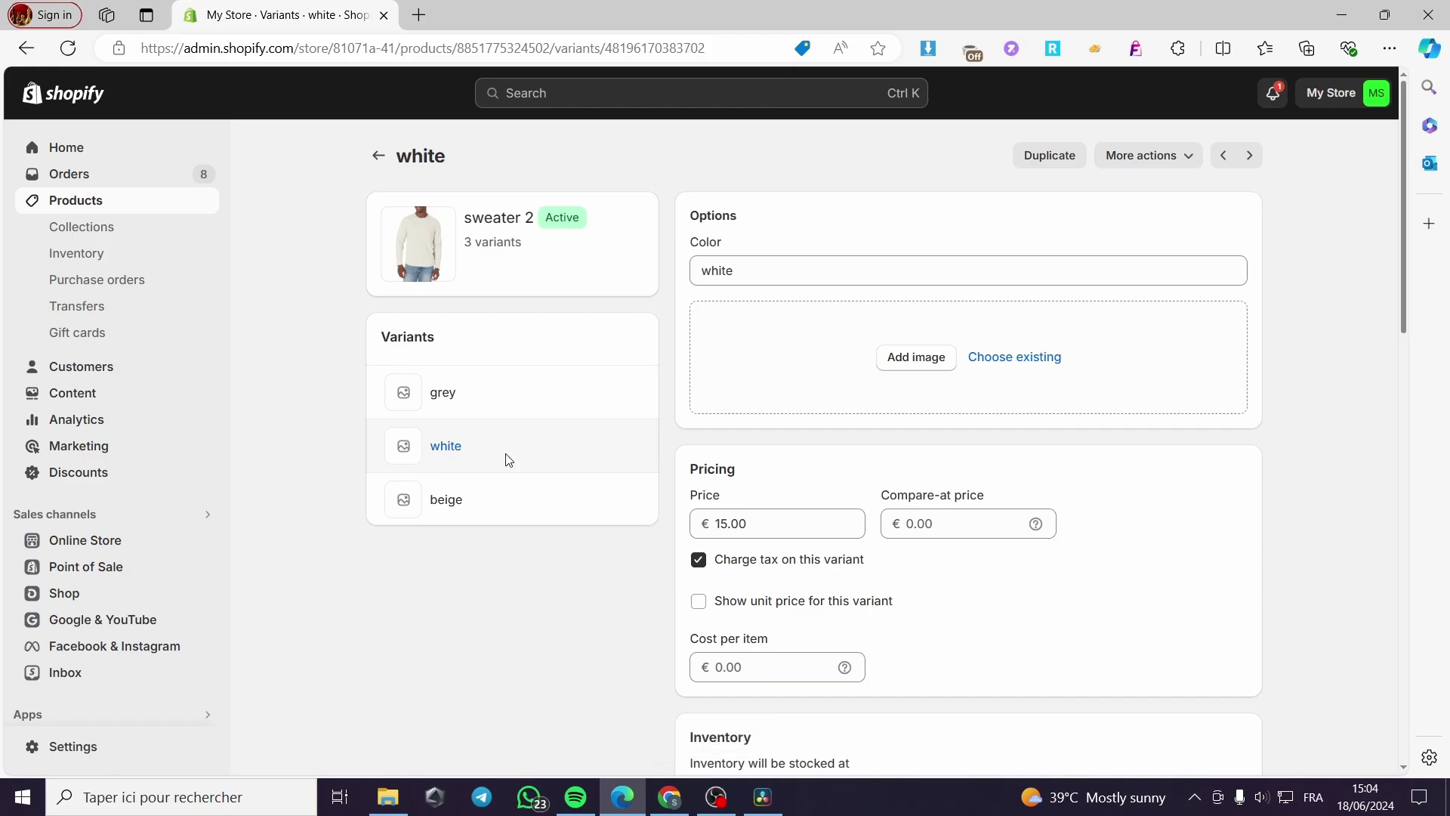
{"action": "scroll", "coordinate": [770, 443], "scroll_direction": "down", "scroll_amount": 15}
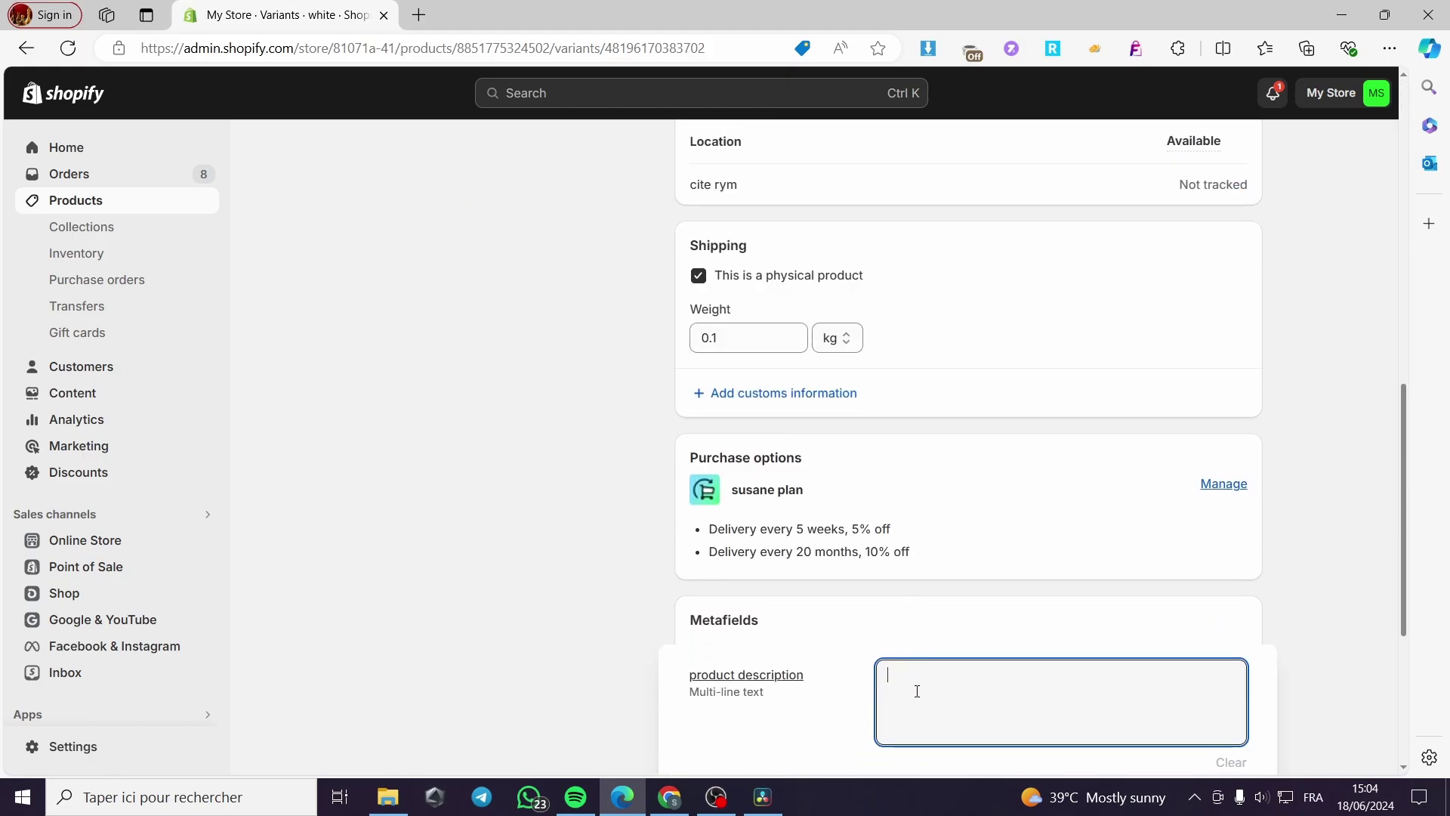
{"action": "type", "text": "White a"}
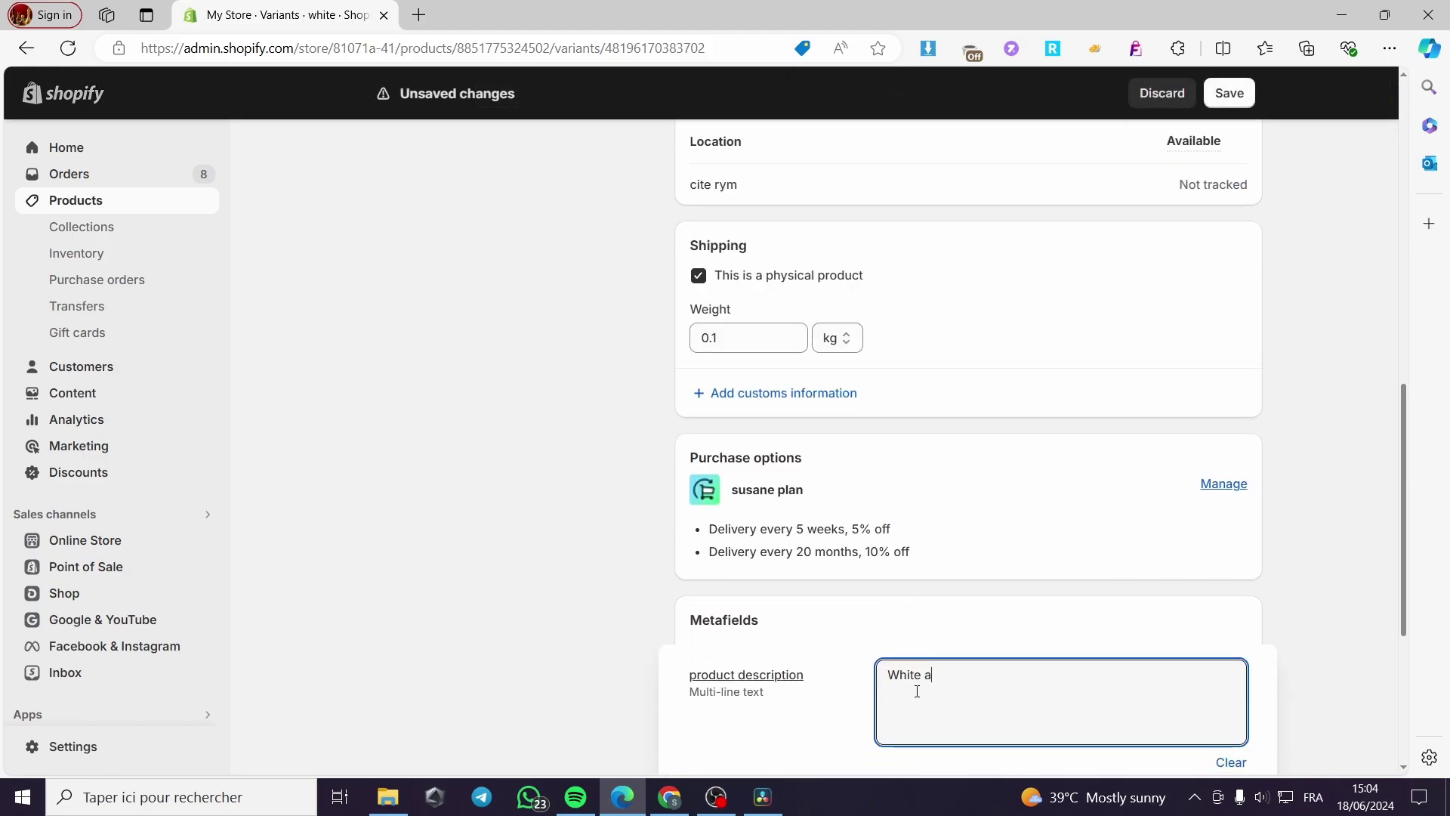
{"action": "type", "text": "s snow"}
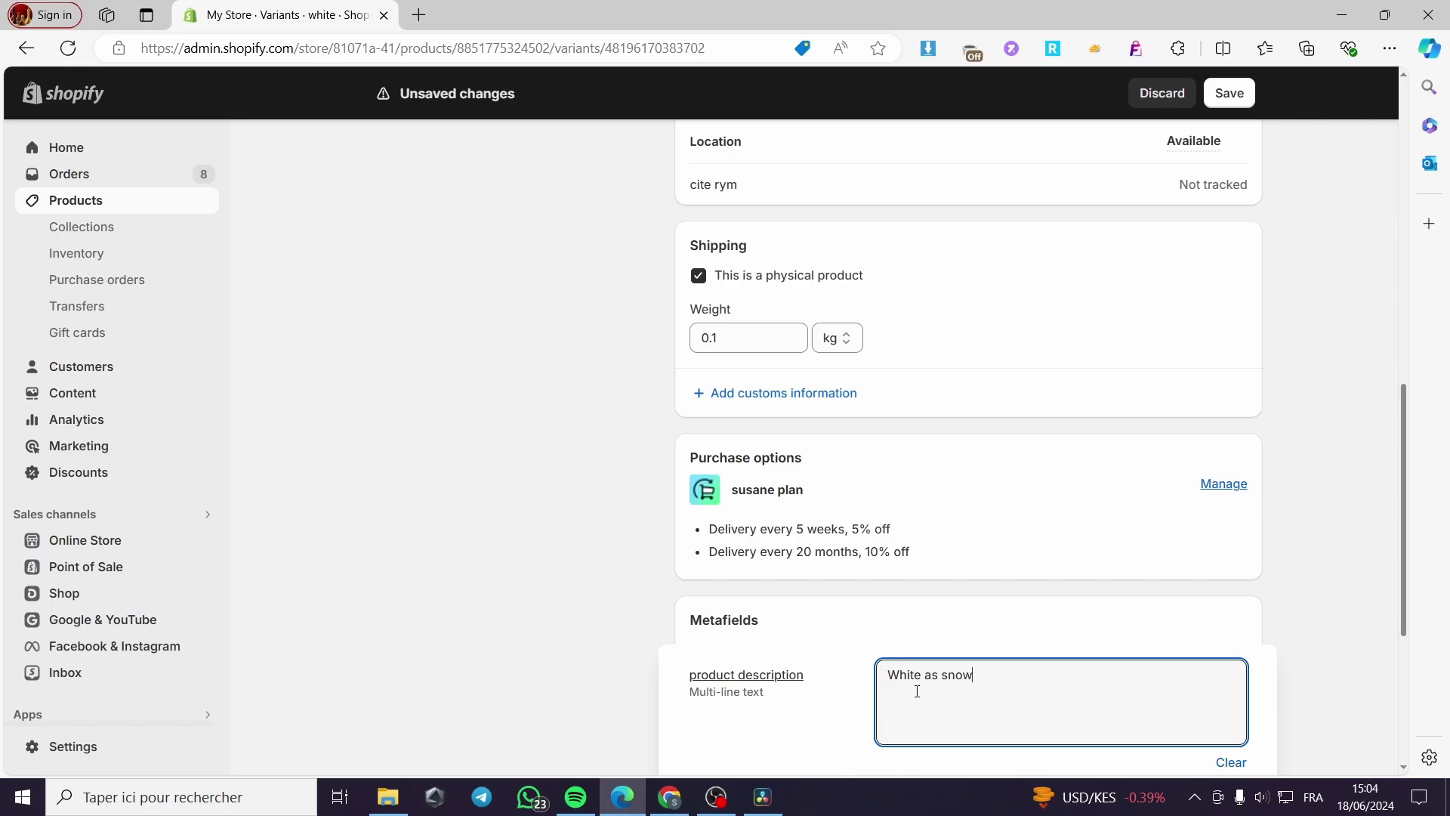
{"action": "left_click", "coordinate": [1303, 626]}
Pick the navy long-sleeve shirt image as the white variant's product media
{"action": "scroll", "coordinate": [861, 589], "scroll_direction": "down", "scroll_amount": 3}
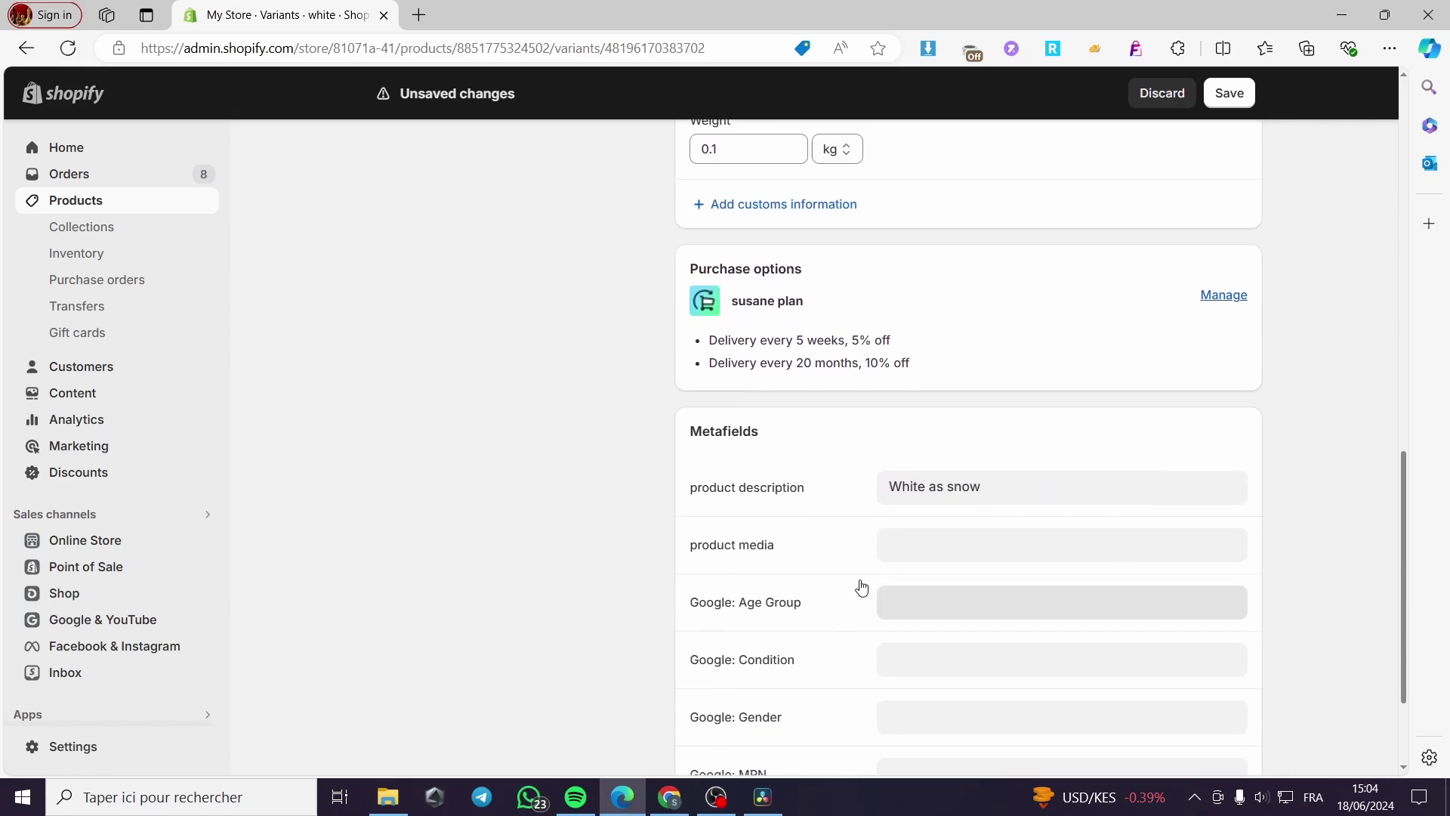
{"action": "left_click", "coordinate": [947, 544]}
{"action": "left_click", "coordinate": [930, 542]}
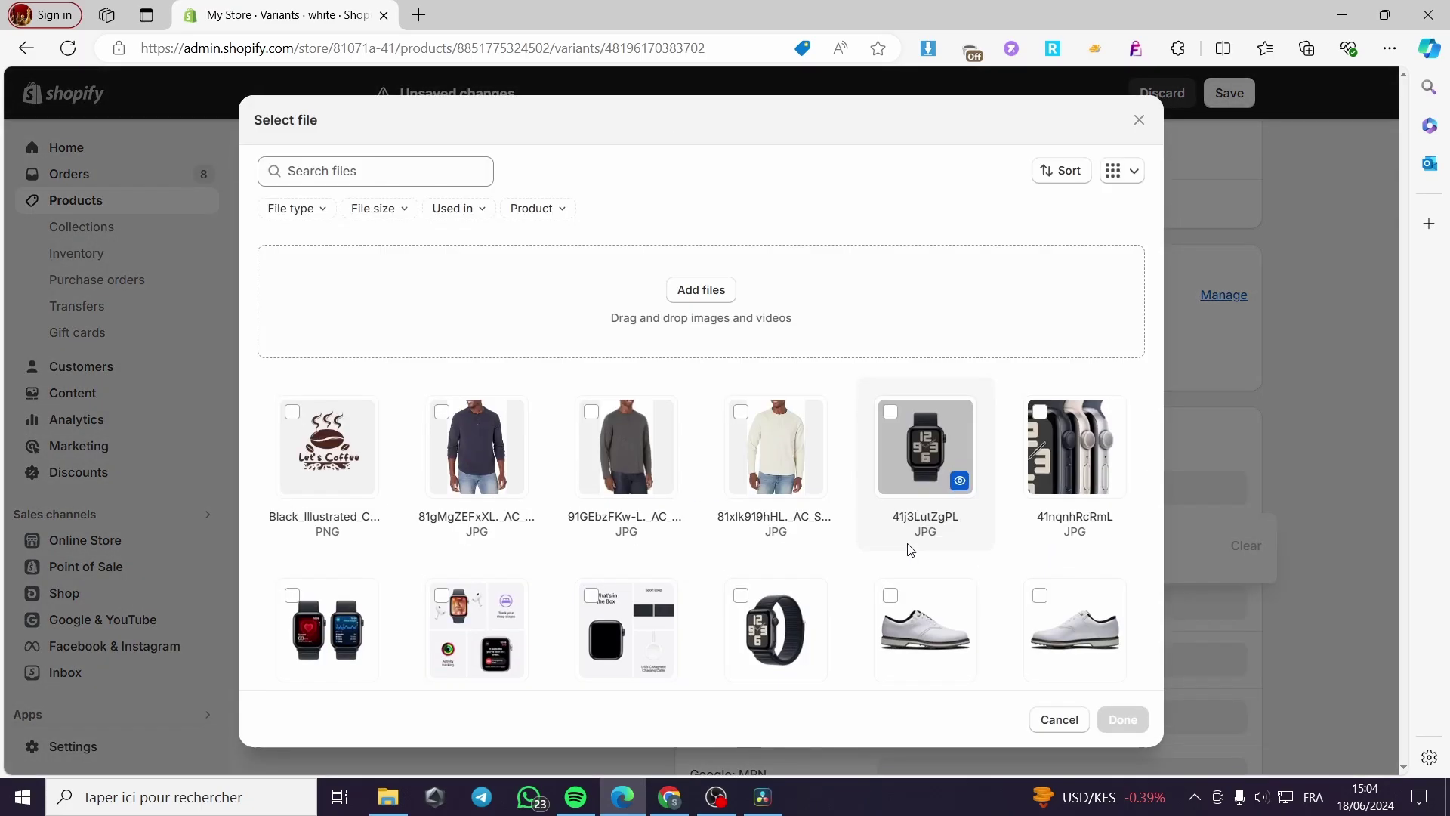
{"action": "scroll", "coordinate": [836, 550], "scroll_direction": "down", "scroll_amount": 4}
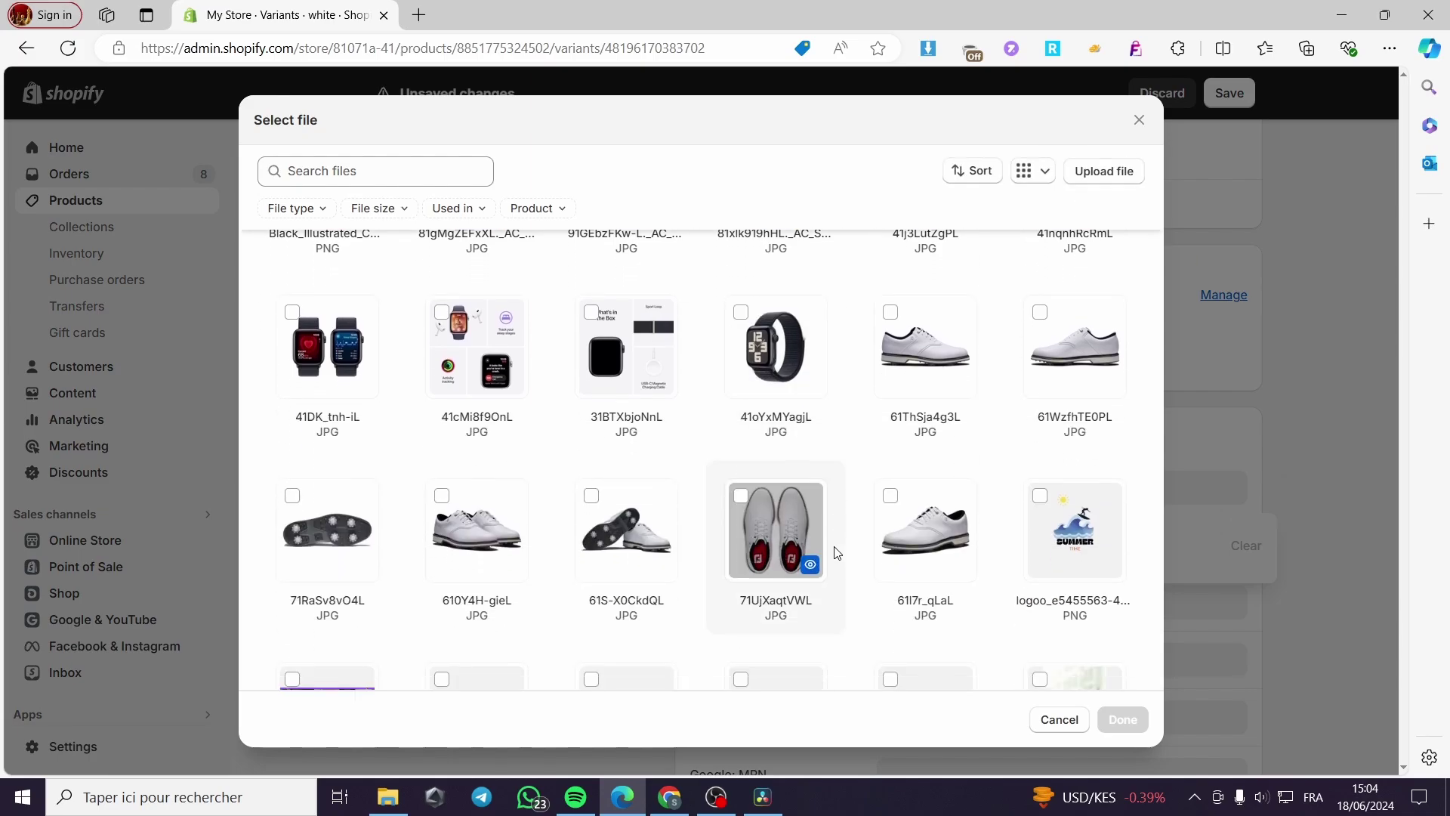
{"action": "scroll", "coordinate": [816, 595], "scroll_direction": "up", "scroll_amount": 4}
{"action": "scroll", "coordinate": [1057, 574], "scroll_direction": "down", "scroll_amount": 6}
{"action": "scroll", "coordinate": [1057, 572], "scroll_direction": "up", "scroll_amount": 3}
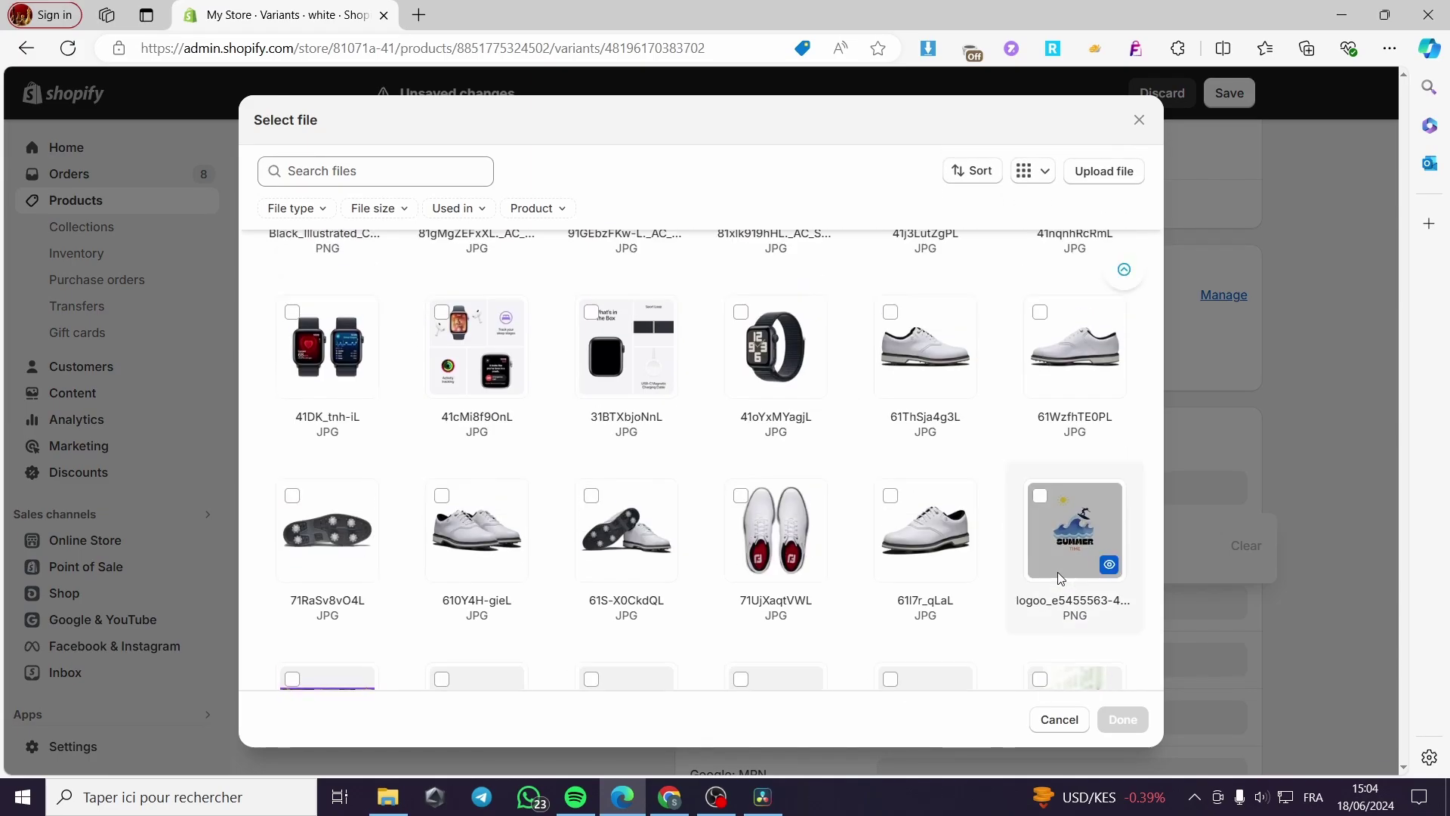
{"action": "scroll", "coordinate": [1058, 572], "scroll_direction": "down", "scroll_amount": 3}
{"action": "scroll", "coordinate": [1057, 573], "scroll_direction": "up", "scroll_amount": 6}
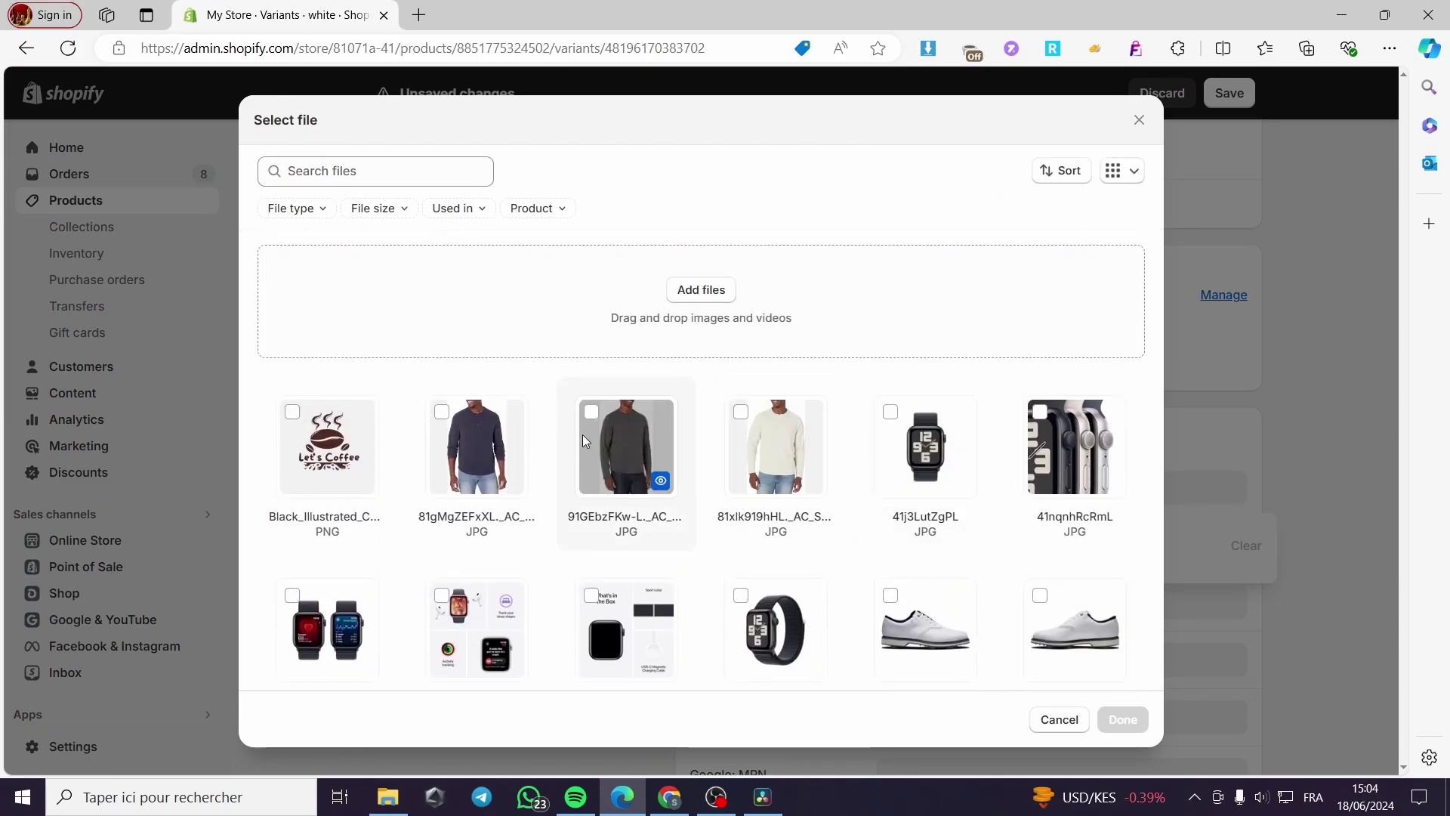
{"action": "left_click", "coordinate": [441, 411]}
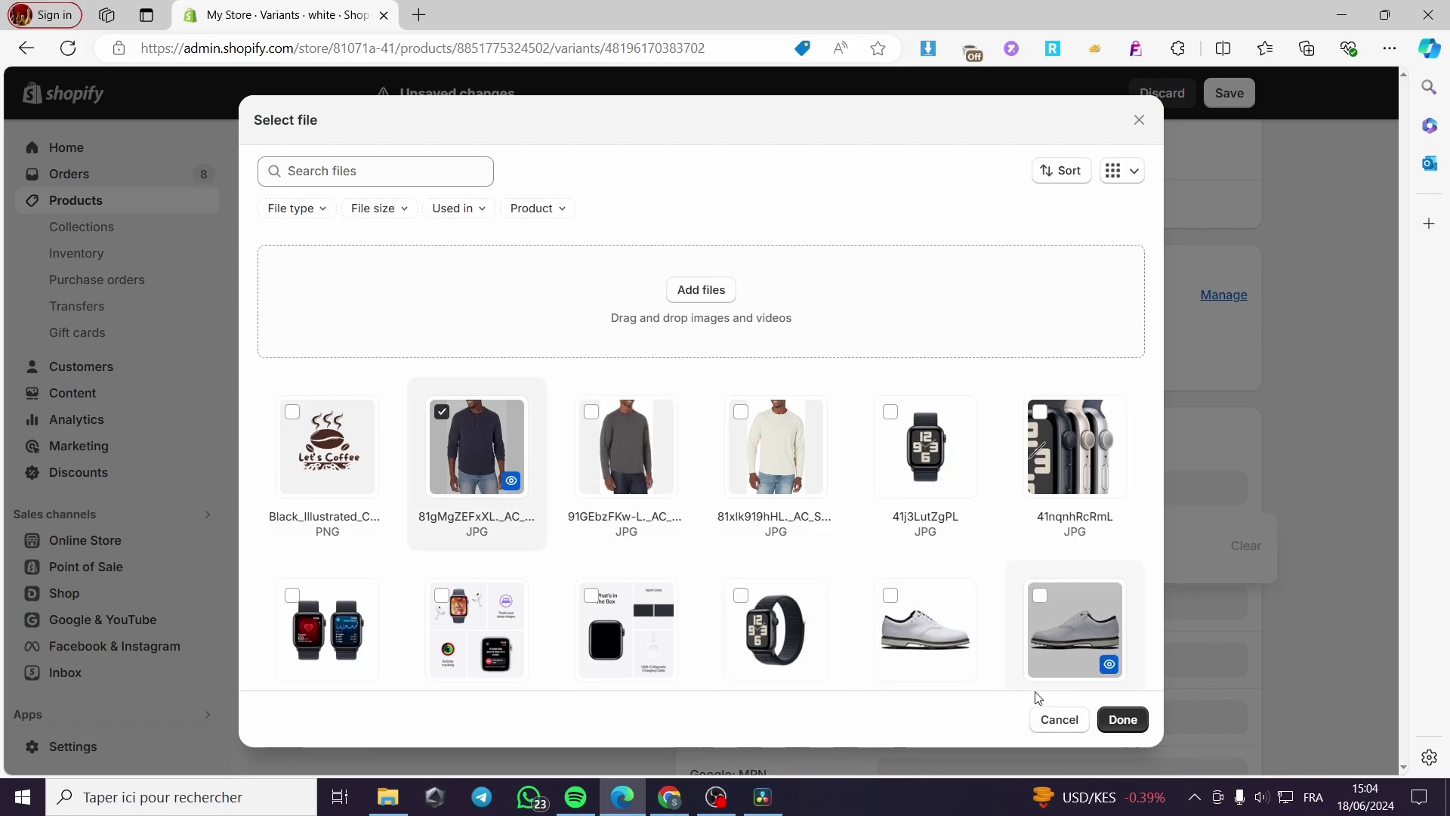
{"action": "left_click", "coordinate": [1123, 720]}
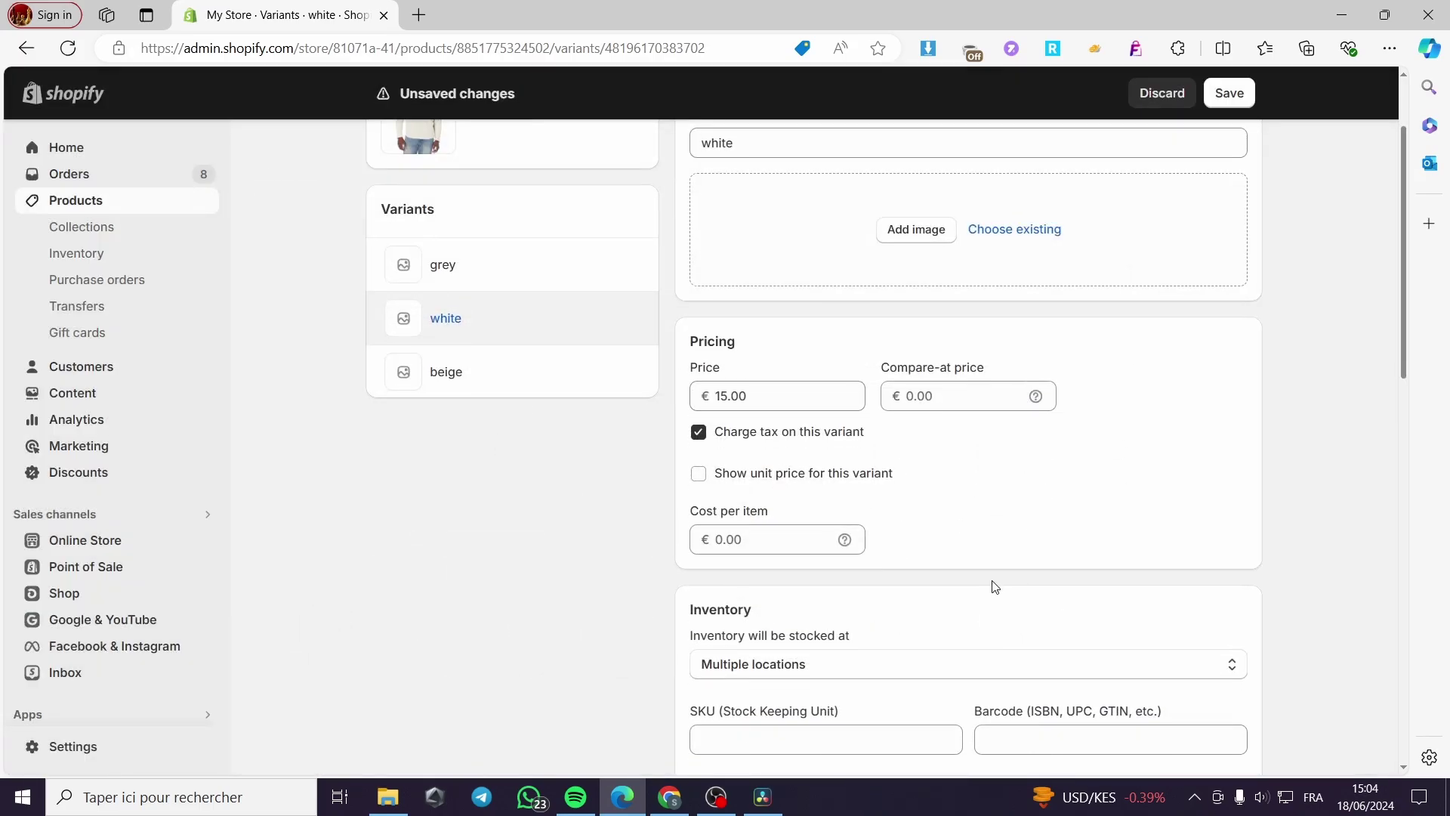
Save the white variant's metafield changes
{"action": "scroll", "coordinate": [941, 577], "scroll_direction": "down", "scroll_amount": 5}
{"action": "scroll", "coordinate": [942, 576], "scroll_direction": "down", "scroll_amount": 5}
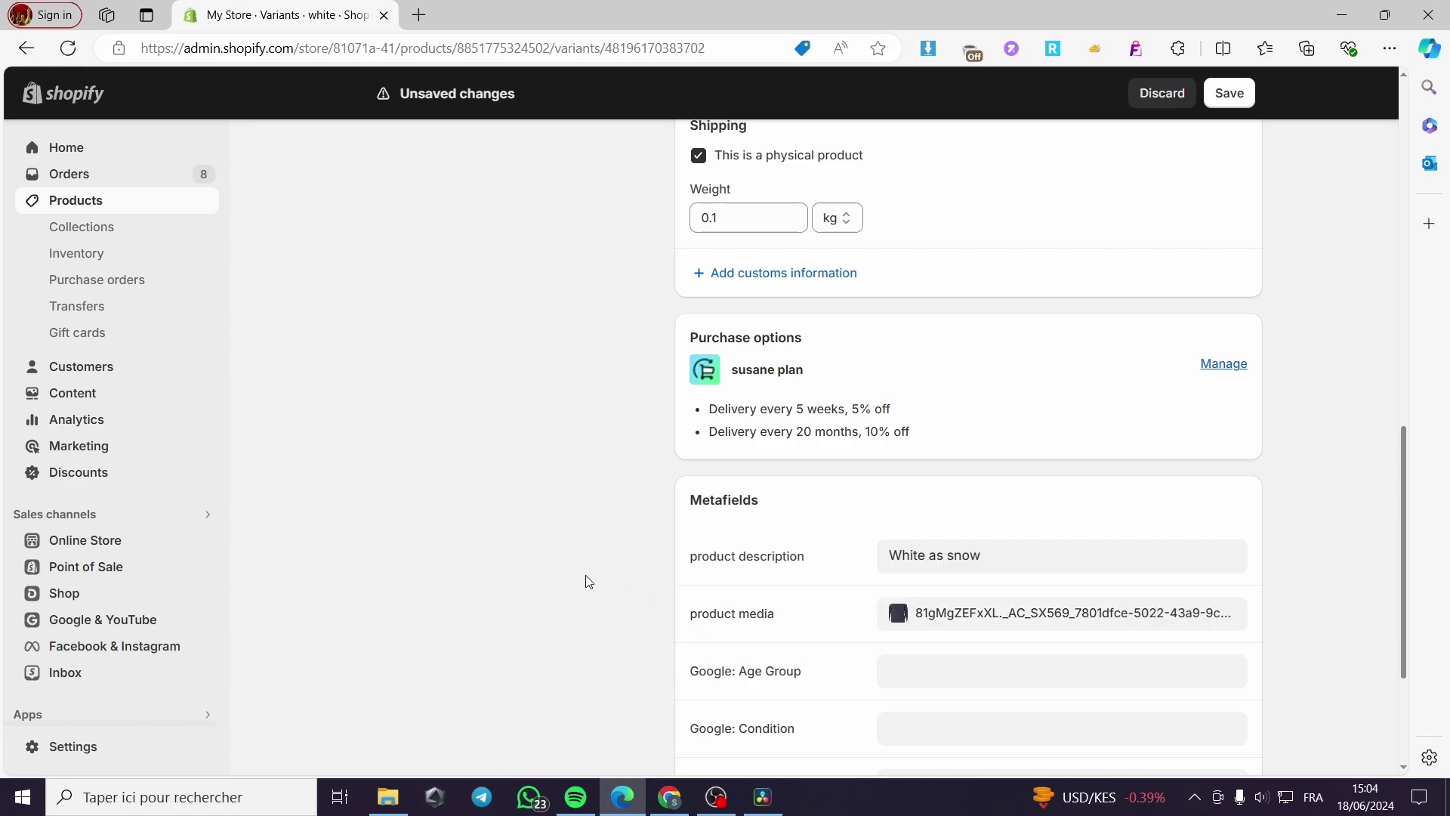
{"action": "scroll", "coordinate": [586, 582], "scroll_direction": "up", "scroll_amount": 8}
{"action": "left_click", "coordinate": [1229, 92]}
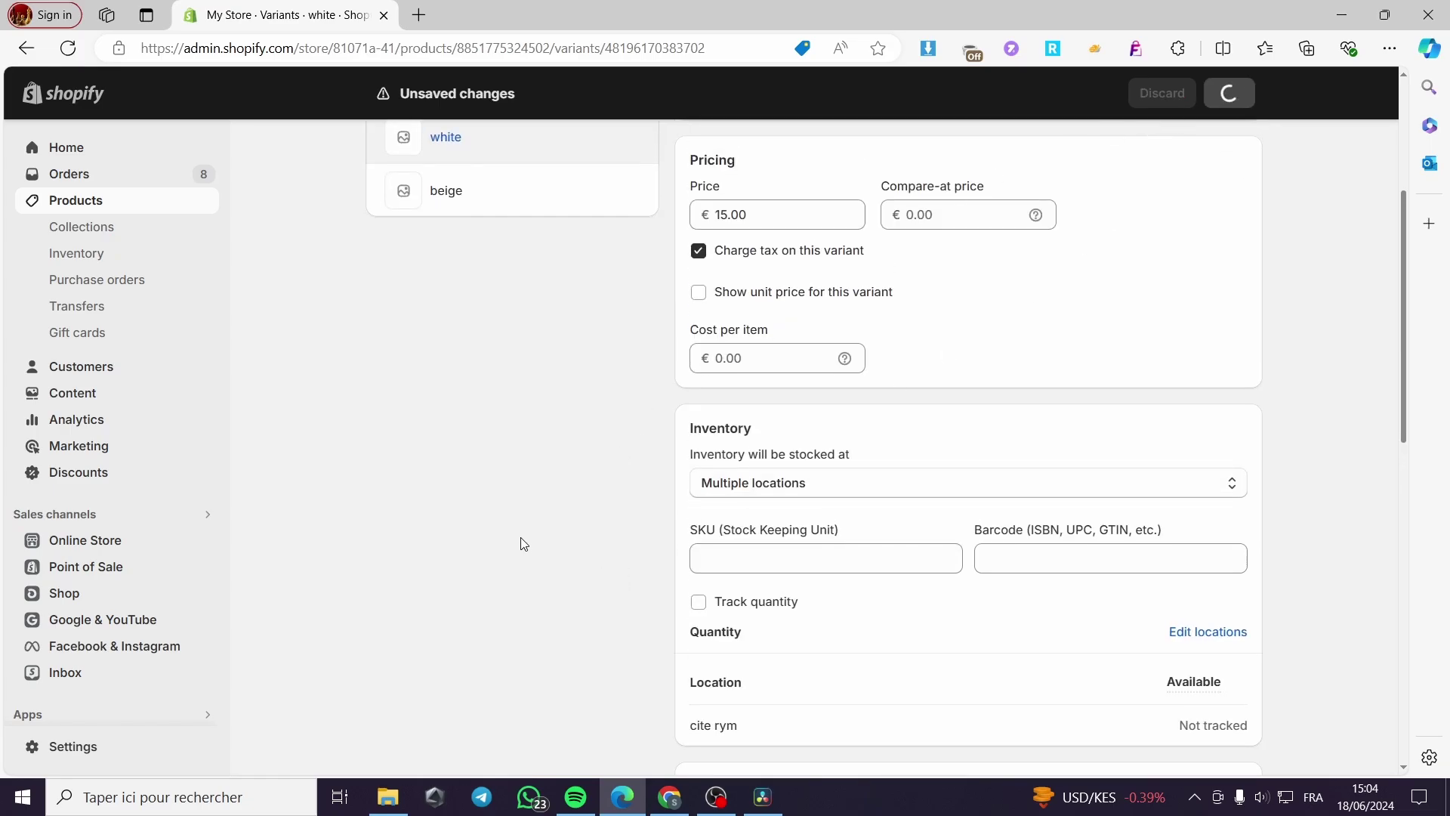
{"action": "scroll", "coordinate": [529, 529], "scroll_direction": "up", "scroll_amount": 4}
Open the beige variant and set its product description to 'Beige as cream'
{"action": "left_click", "coordinate": [444, 474]}
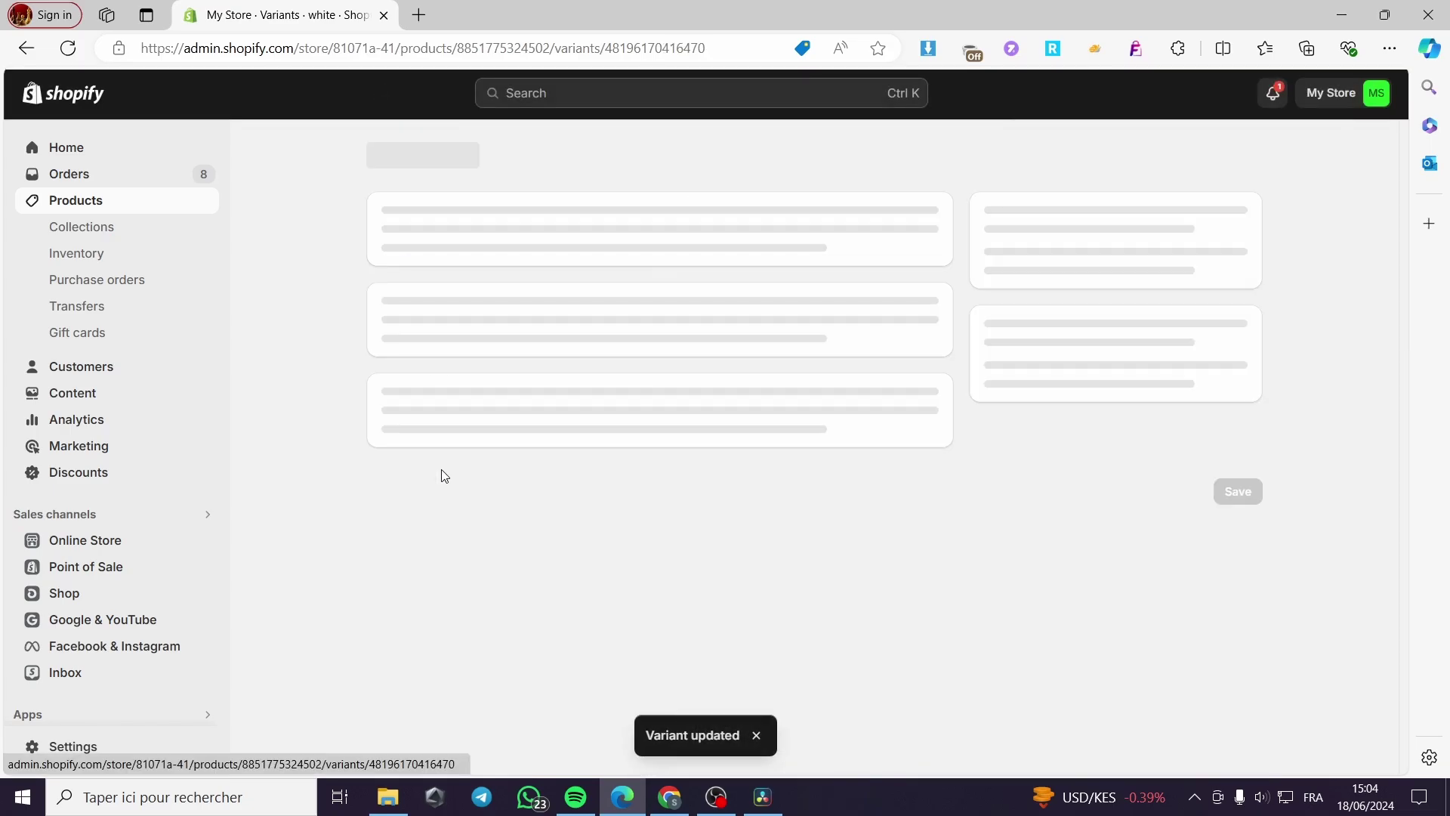
{"action": "scroll", "coordinate": [974, 510], "scroll_direction": "down", "scroll_amount": 12}
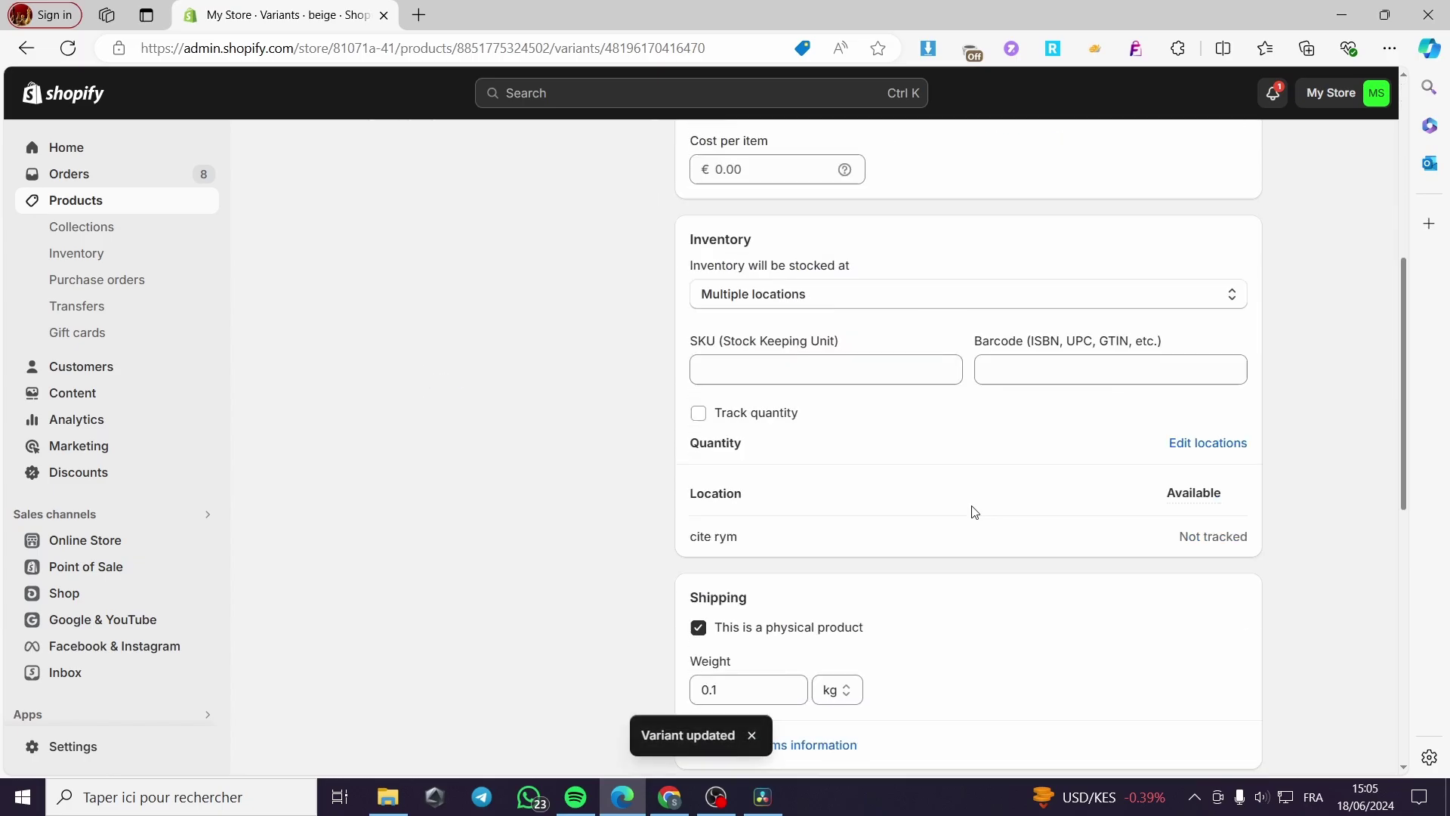
{"action": "scroll", "coordinate": [904, 513], "scroll_direction": "down", "scroll_amount": 1}
{"action": "left_click", "coordinate": [929, 387]}
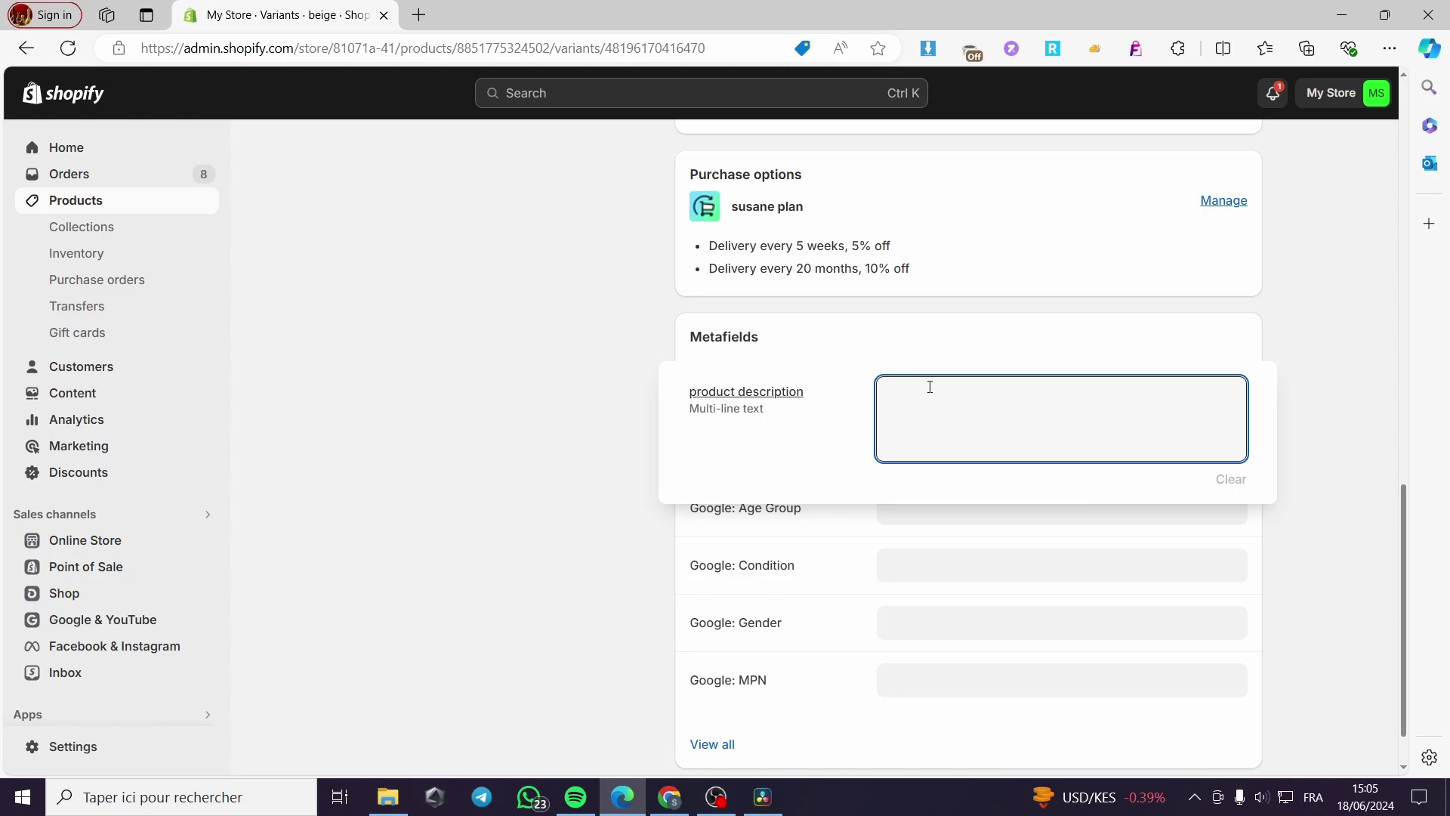
{"action": "type", "text": "Beige as cream"}
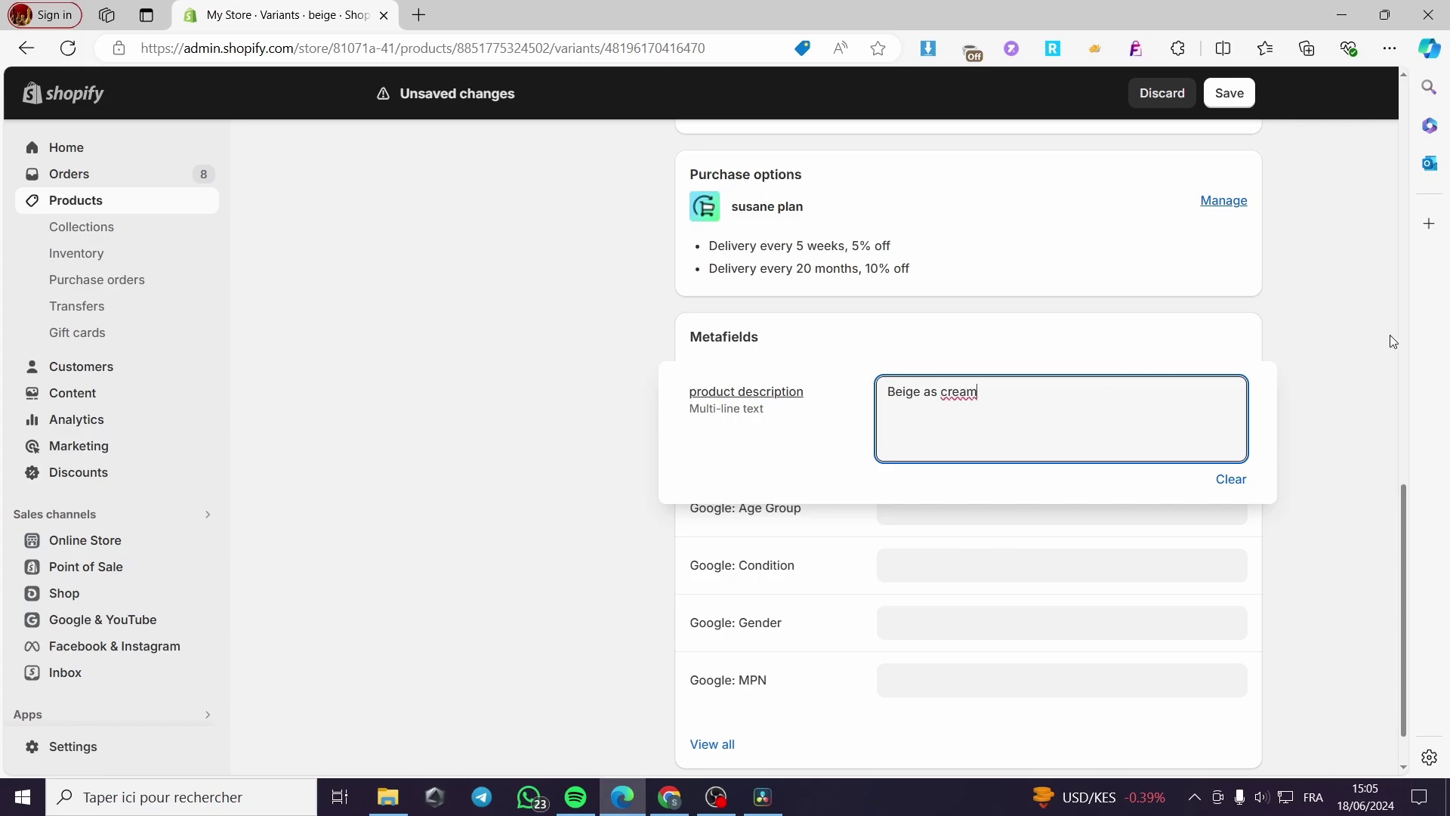
{"action": "left_click", "coordinate": [1393, 342]}
Choose the grey long-sleeve shirt image as the beige variant's product media
{"action": "left_click", "coordinate": [971, 449]}
{"action": "left_click", "coordinate": [901, 452]}
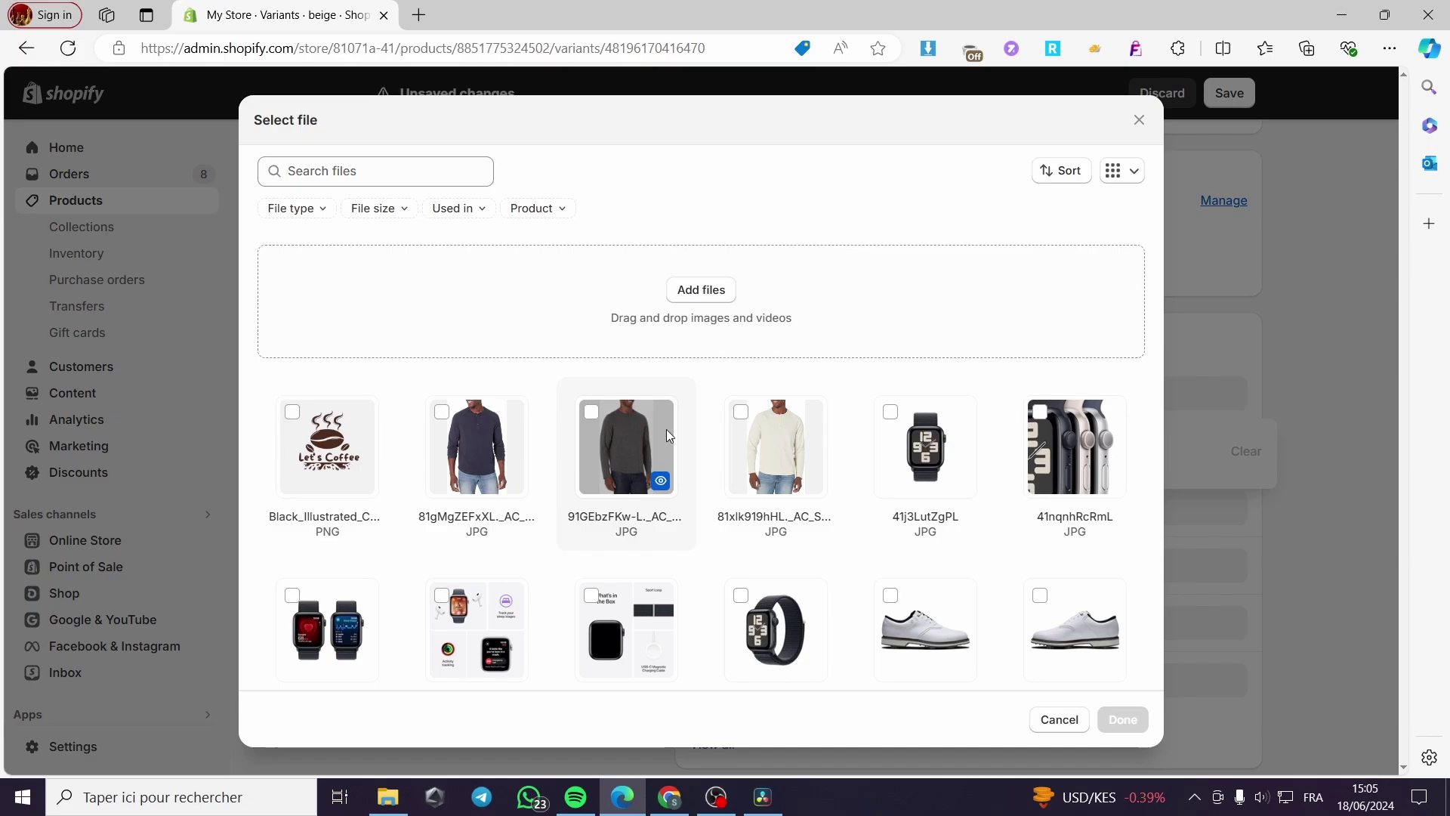
{"action": "left_click", "coordinate": [593, 412]}
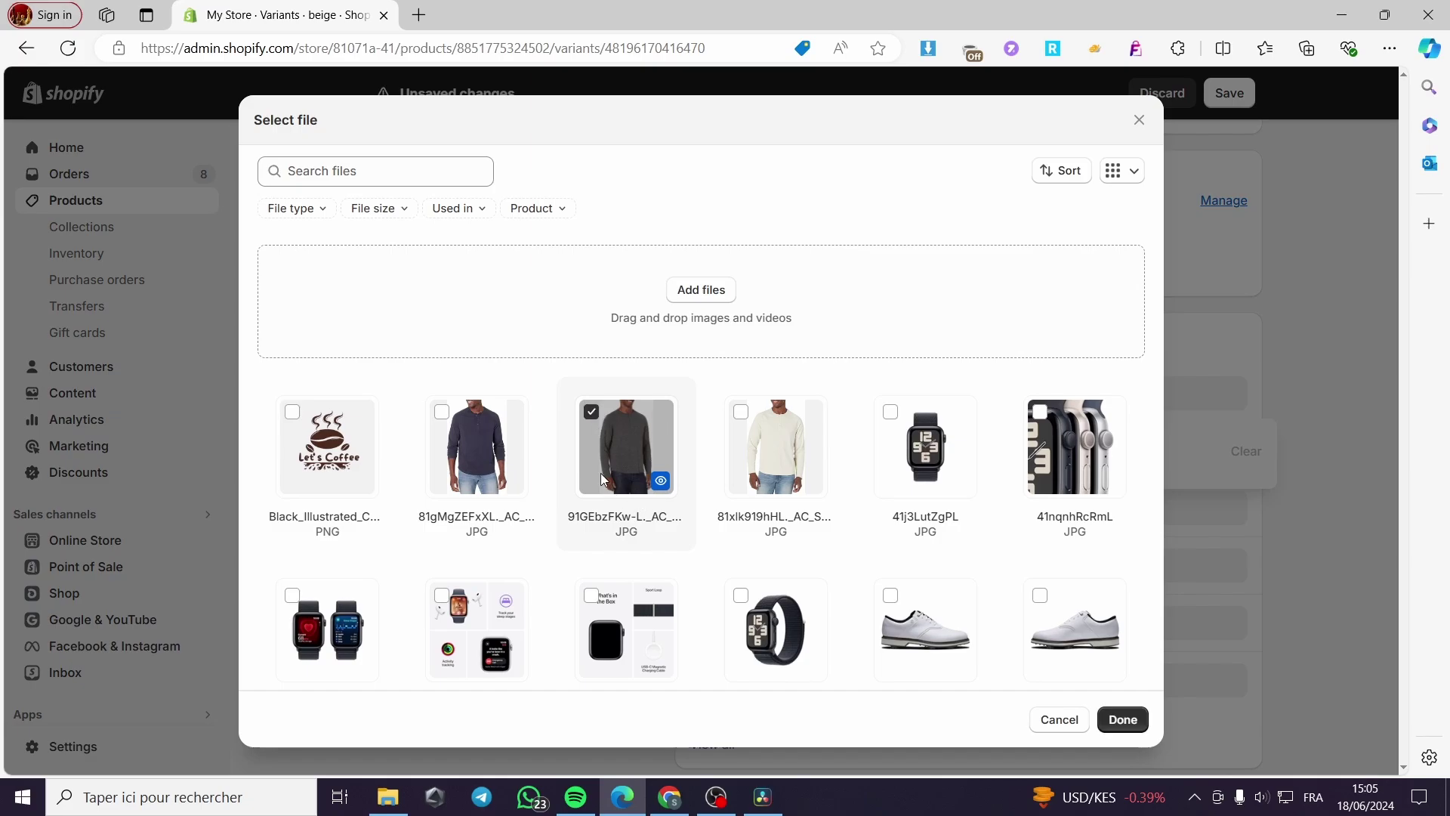
{"action": "left_click", "coordinate": [1112, 721]}
{"action": "scroll", "coordinate": [893, 676], "scroll_direction": "down", "scroll_amount": 10}
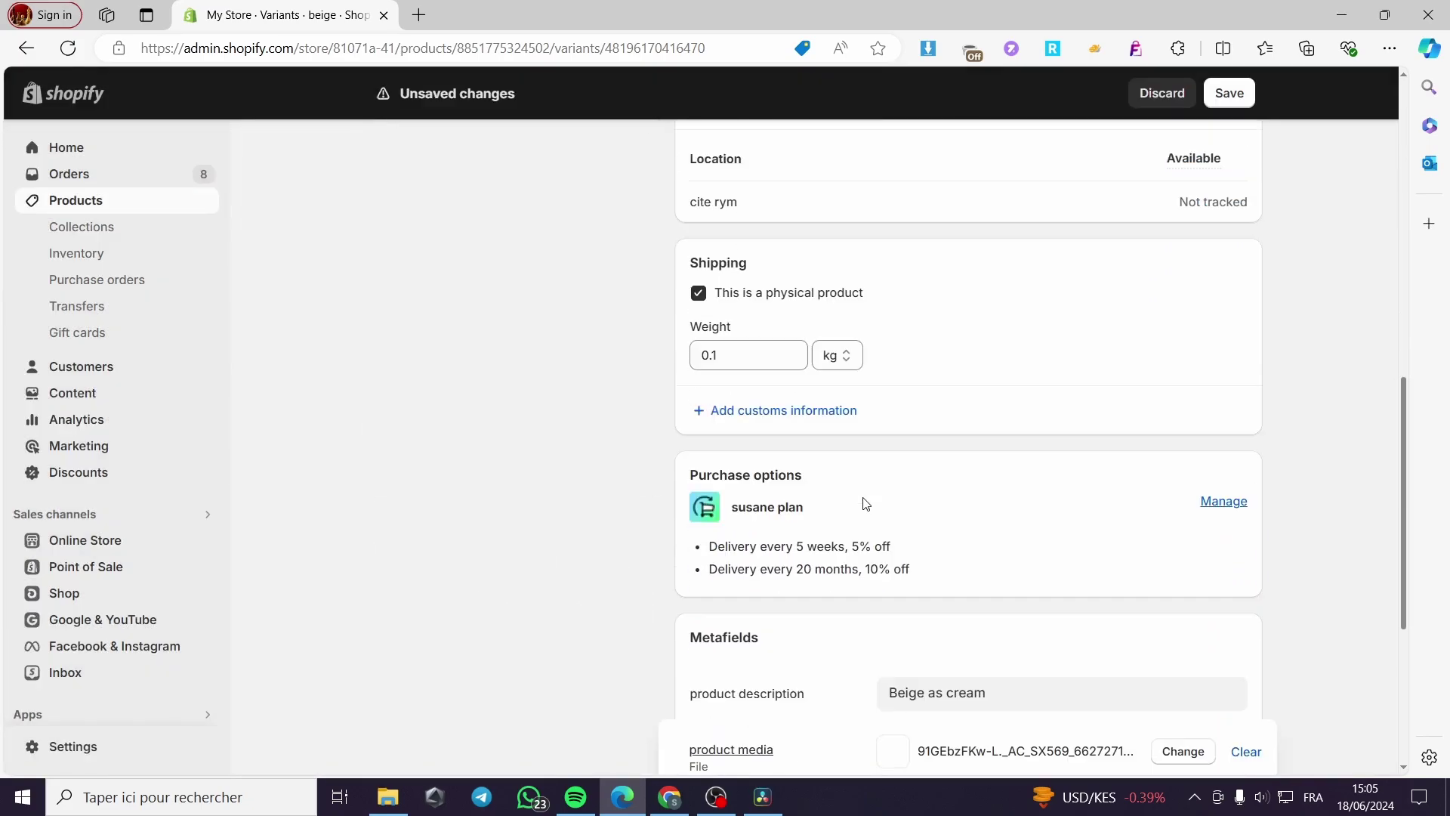
{"action": "scroll", "coordinate": [913, 484], "scroll_direction": "down", "scroll_amount": 2}
{"action": "scroll", "coordinate": [868, 434], "scroll_direction": "up", "scroll_amount": 8}
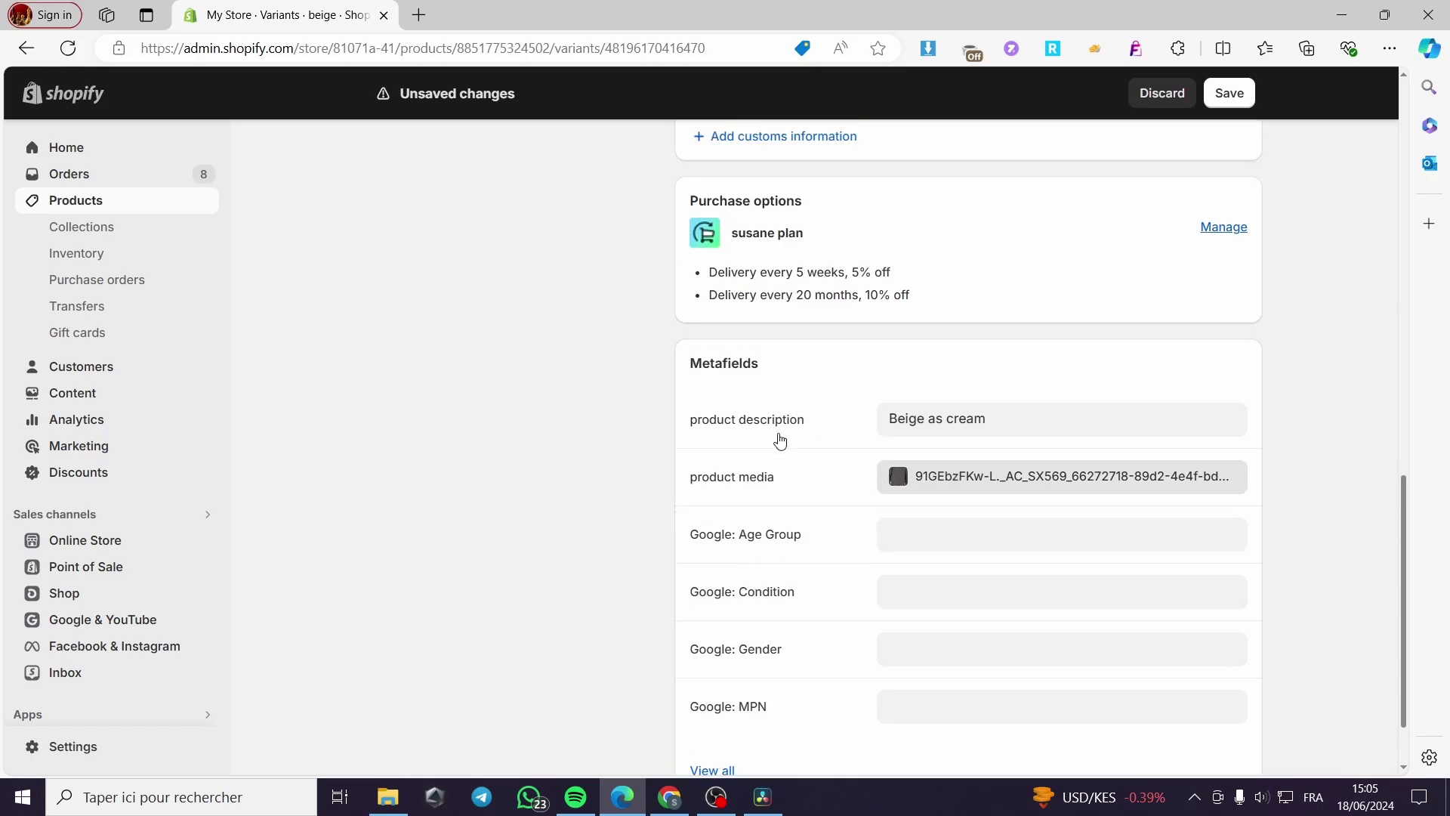
{"action": "scroll", "coordinate": [881, 396], "scroll_direction": "up", "scroll_amount": 6}
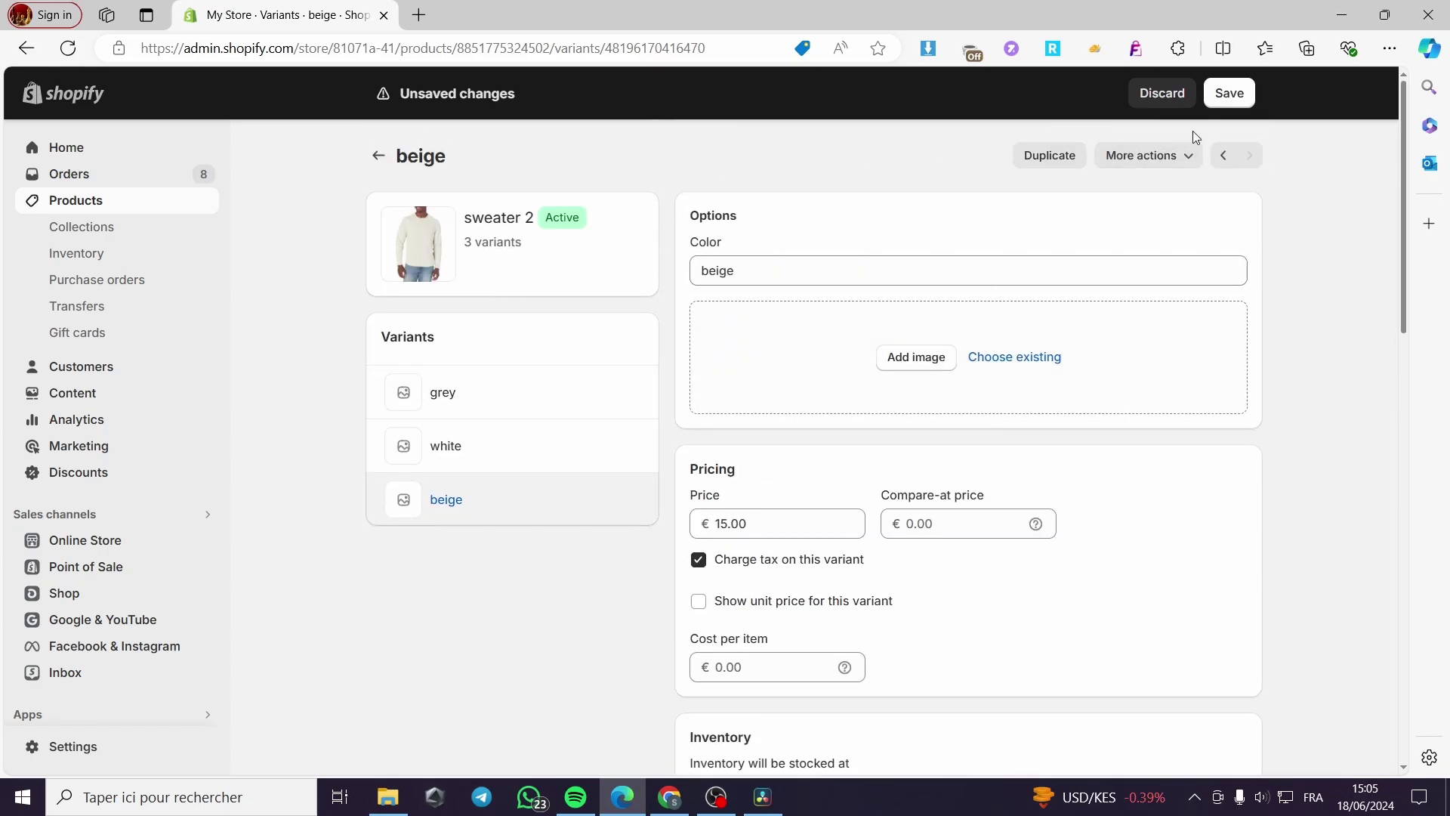
Save the beige variant's metafield changes
{"action": "left_click", "coordinate": [1216, 94]}
{"action": "scroll", "coordinate": [1057, 649], "scroll_direction": "down", "scroll_amount": 10}
{"action": "scroll", "coordinate": [1084, 652], "scroll_direction": "up", "scroll_amount": 4}
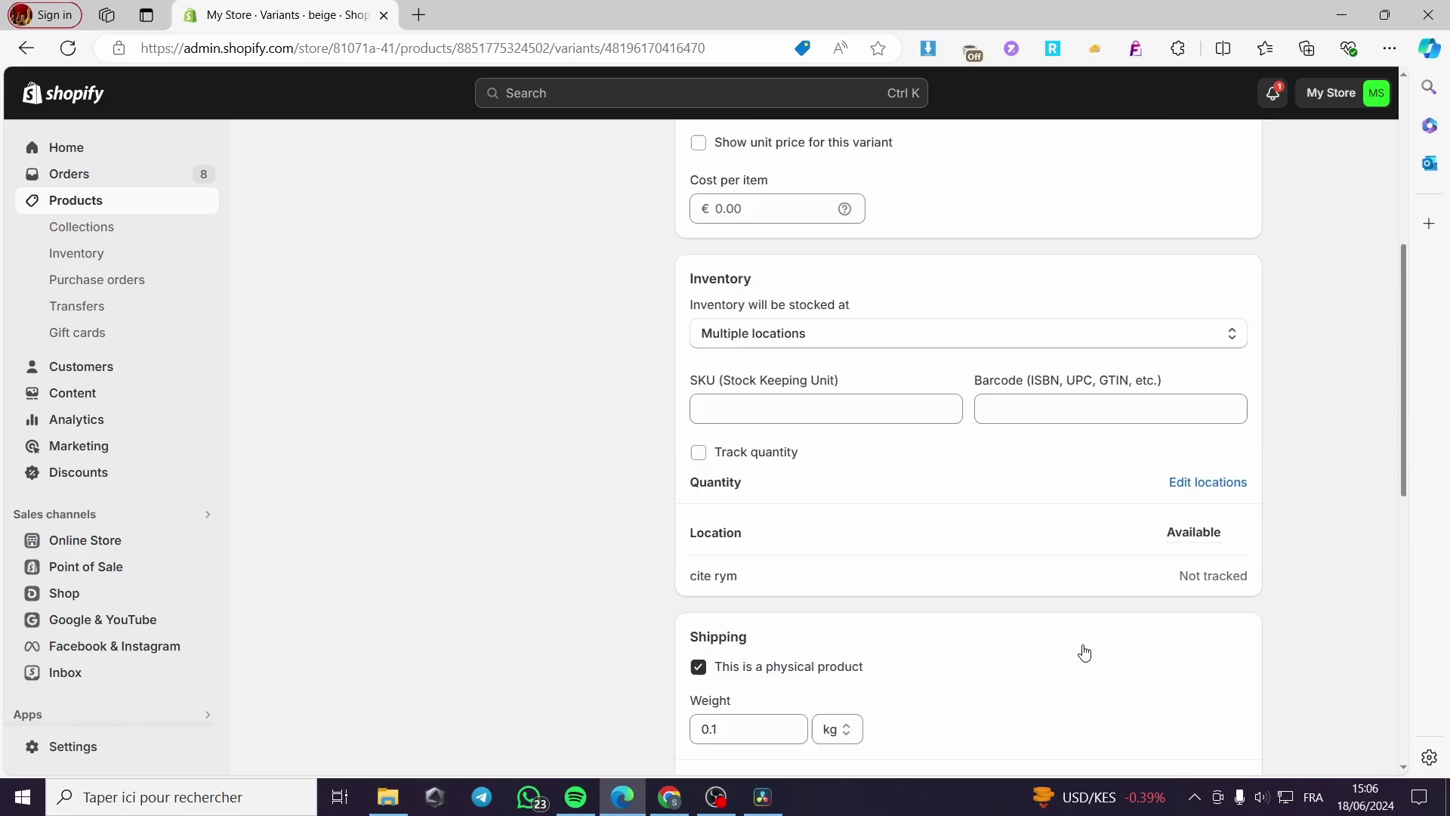
{"action": "scroll", "coordinate": [1085, 652], "scroll_direction": "up", "scroll_amount": 5}
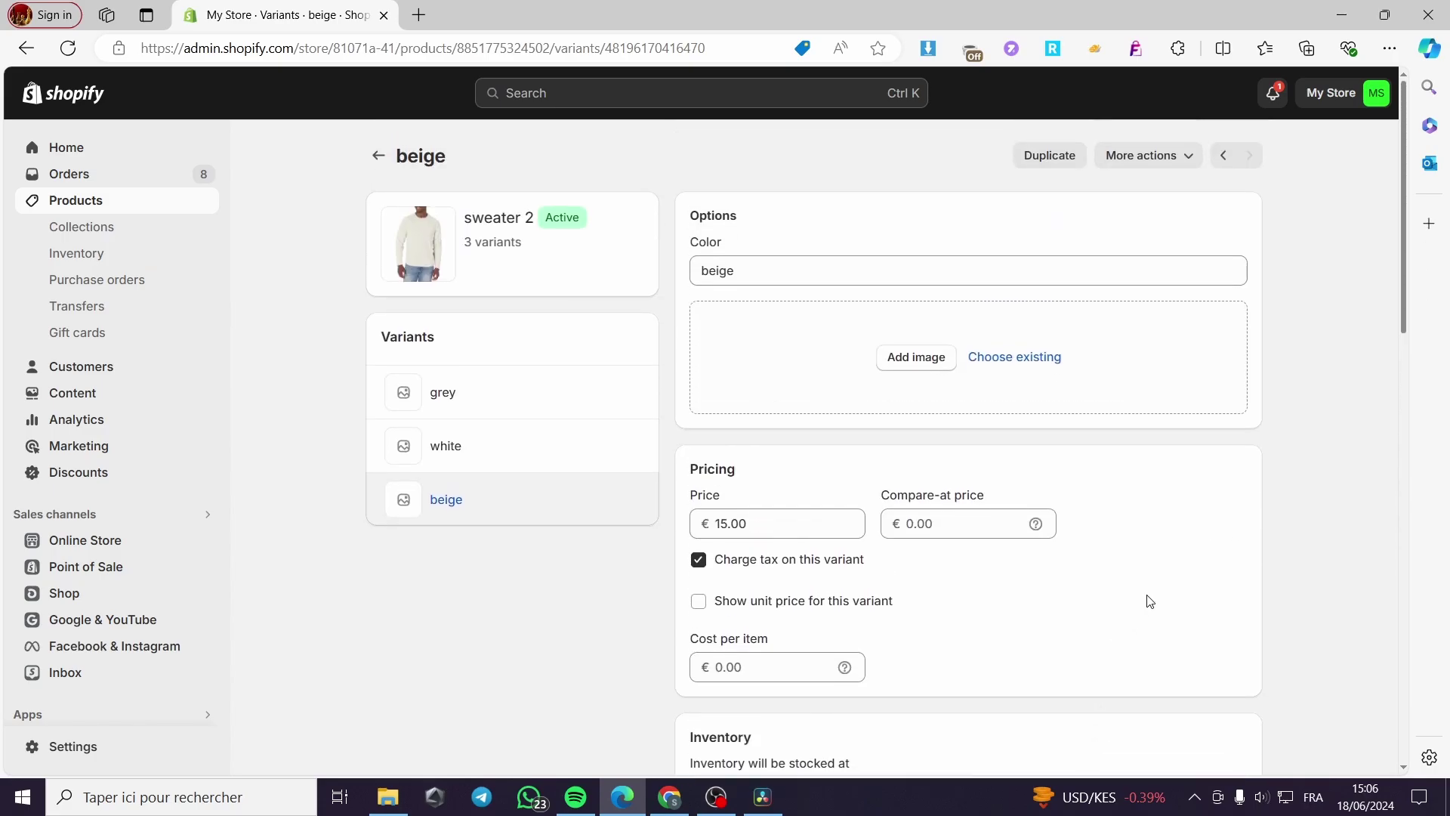
Return to sweater 2, try a storefront preview, then go to Online Store themes
{"action": "left_click", "coordinate": [382, 157]}
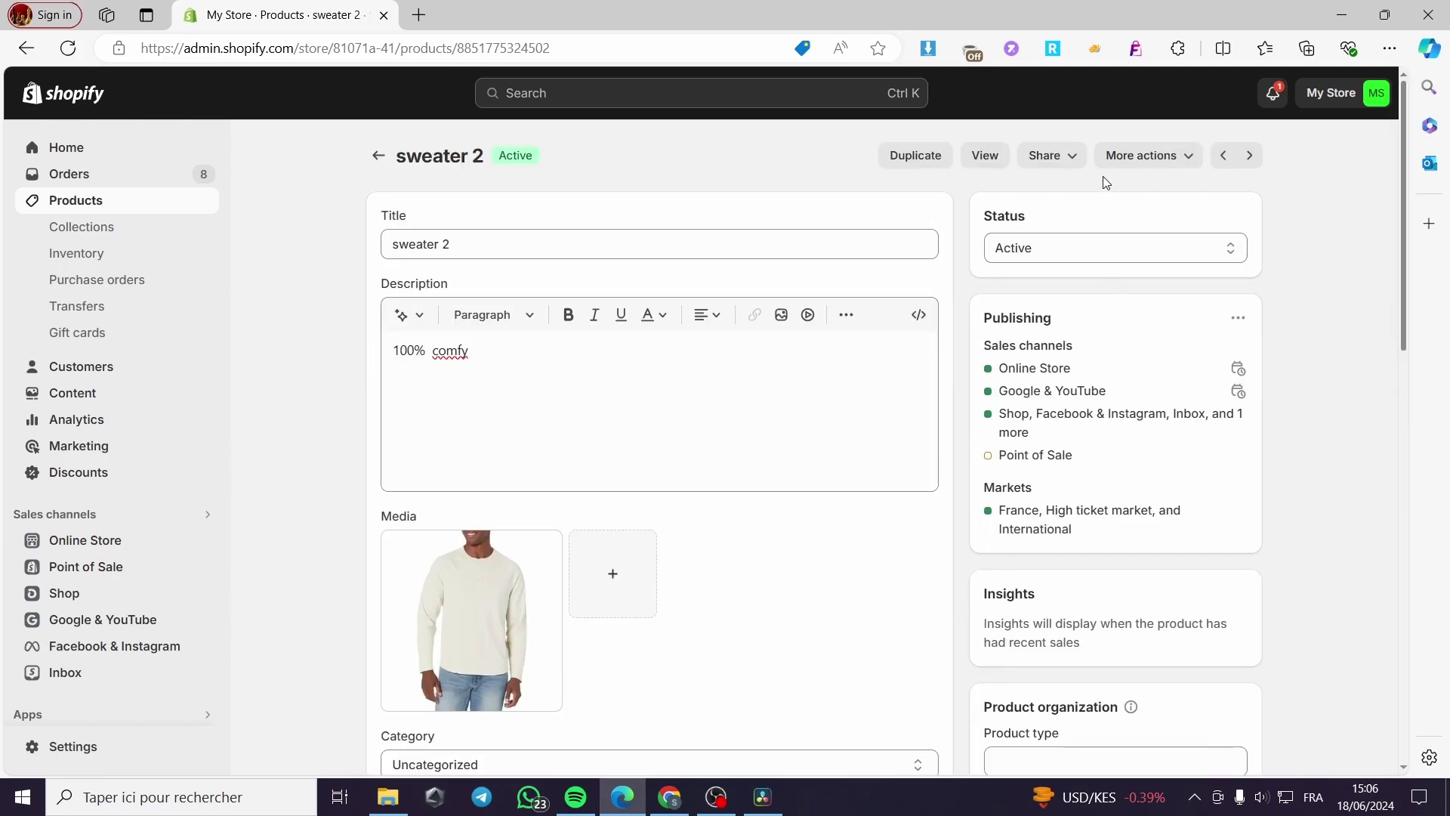
{"action": "left_click", "coordinate": [985, 155]}
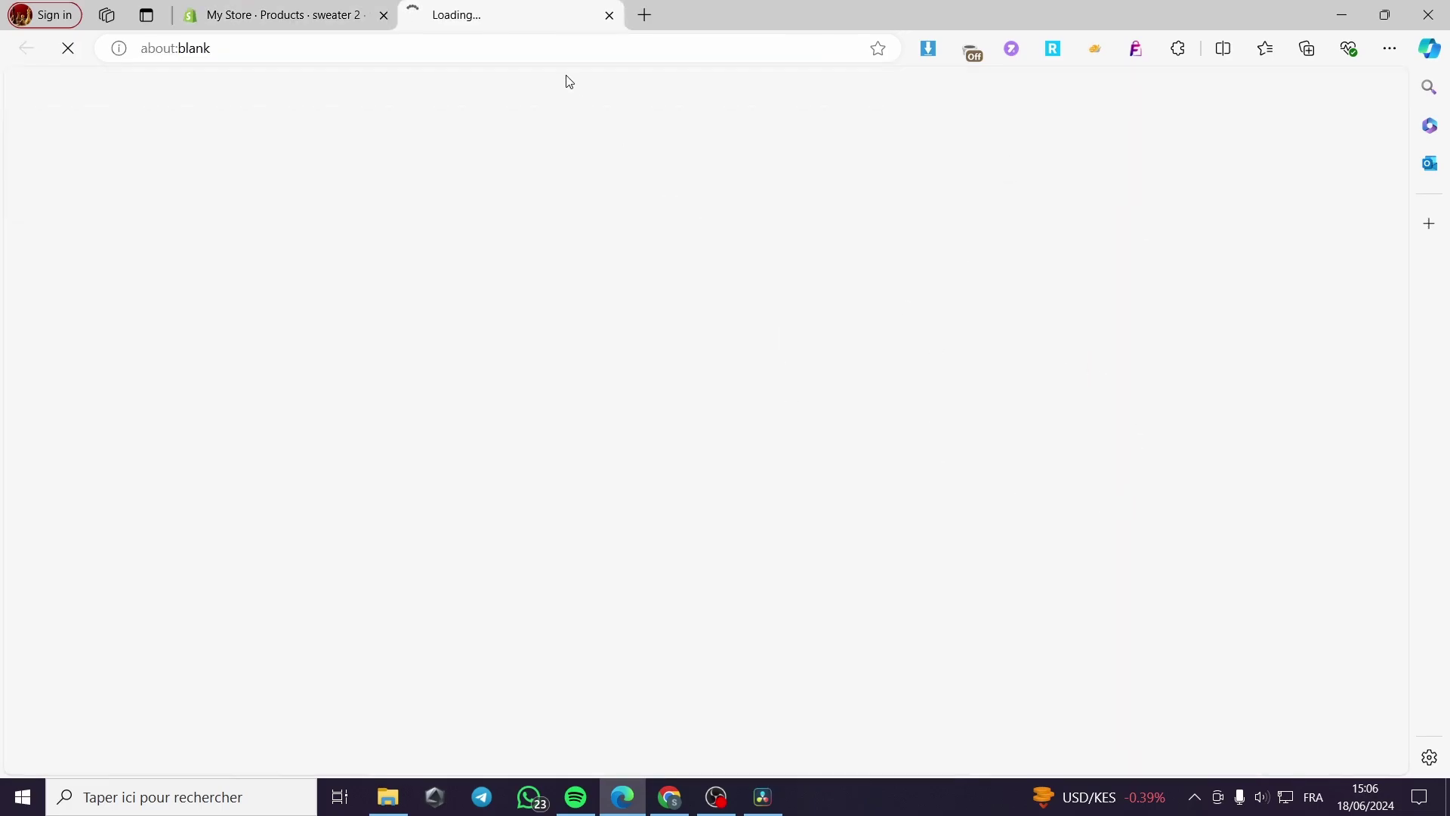
{"action": "left_click", "coordinate": [609, 15]}
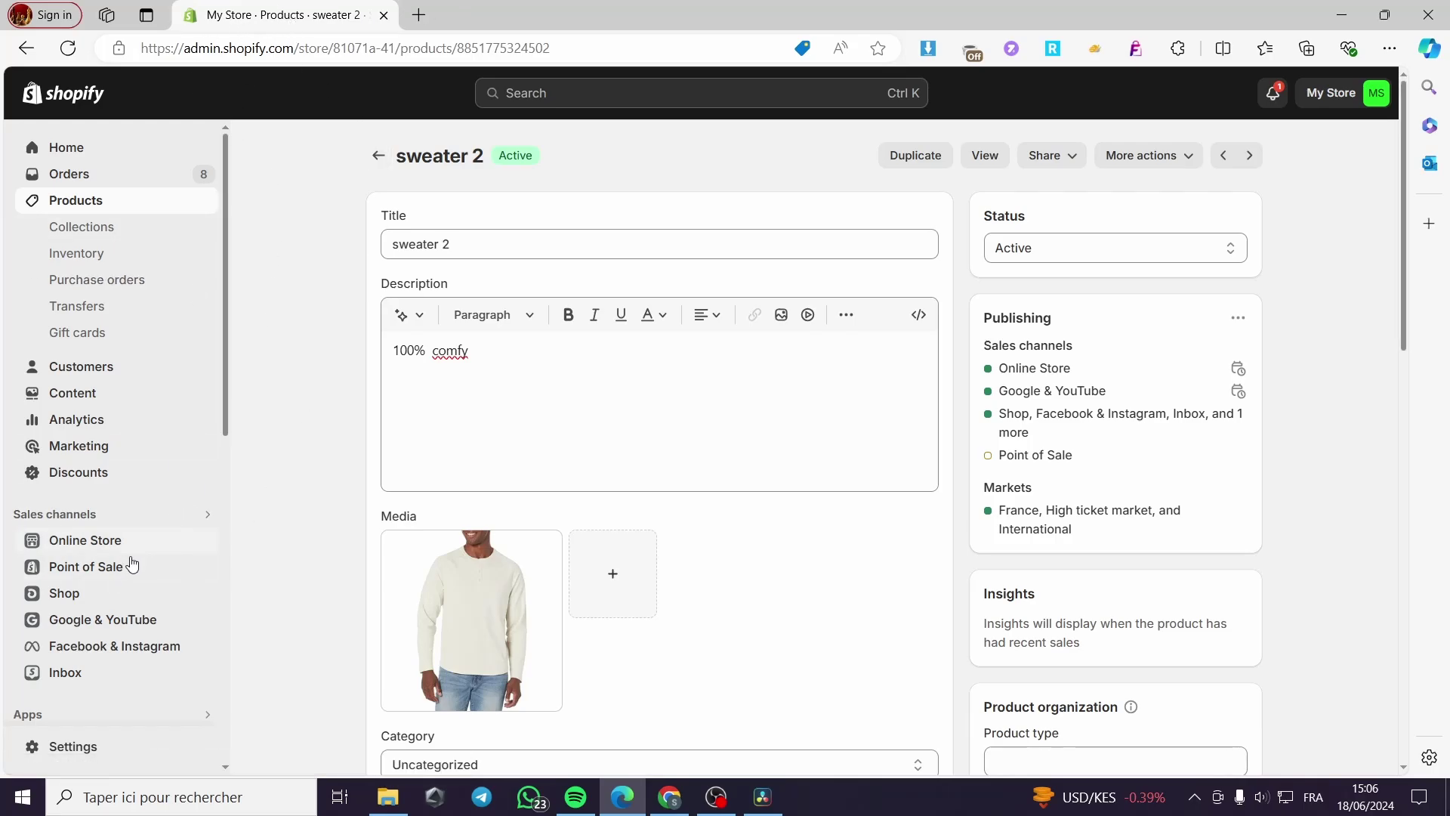
{"action": "left_click", "coordinate": [91, 549]}
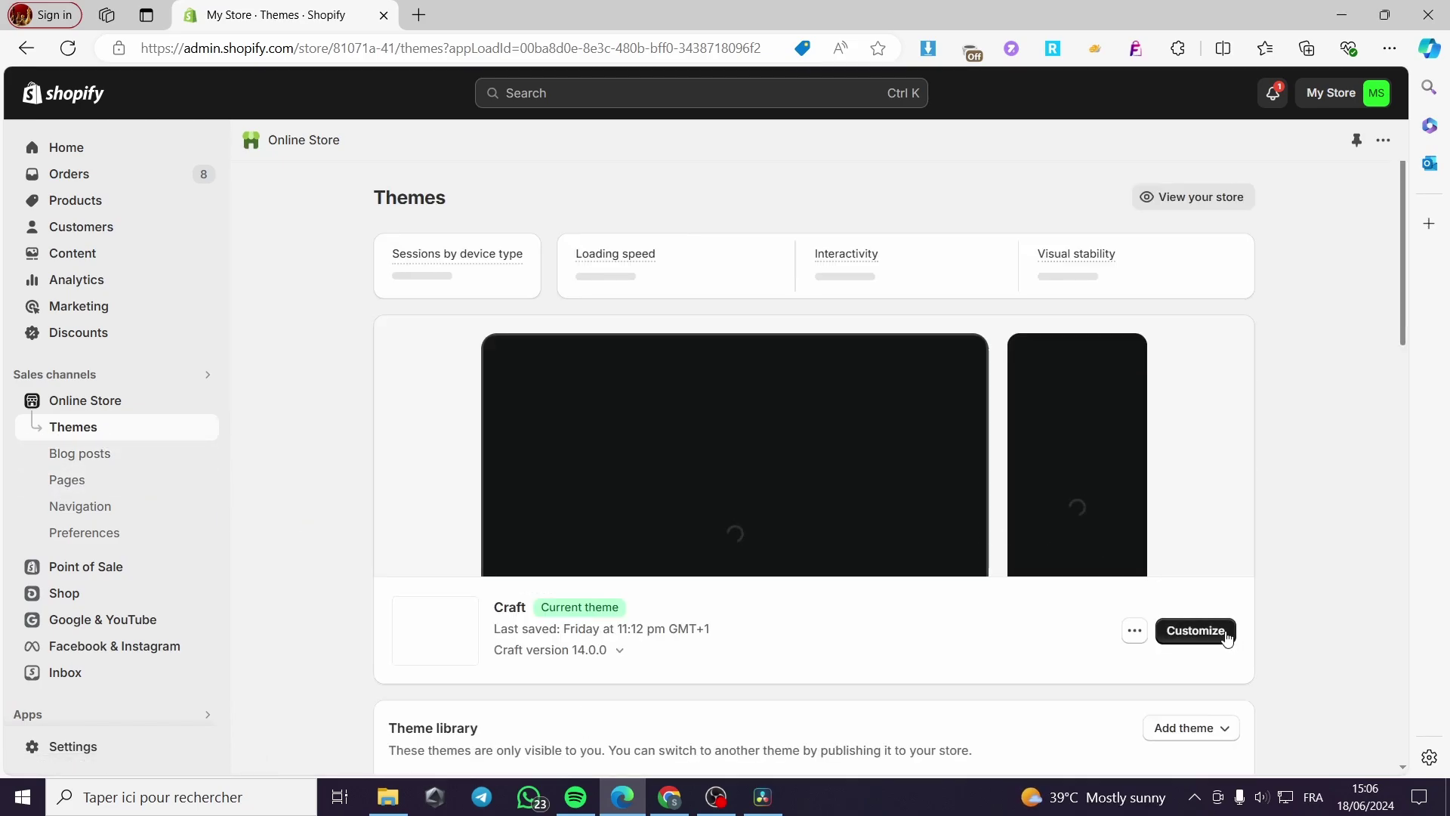
Launch the Craft theme editor and browse the template picker's product and collection templates
{"action": "left_click", "coordinate": [1193, 629]}
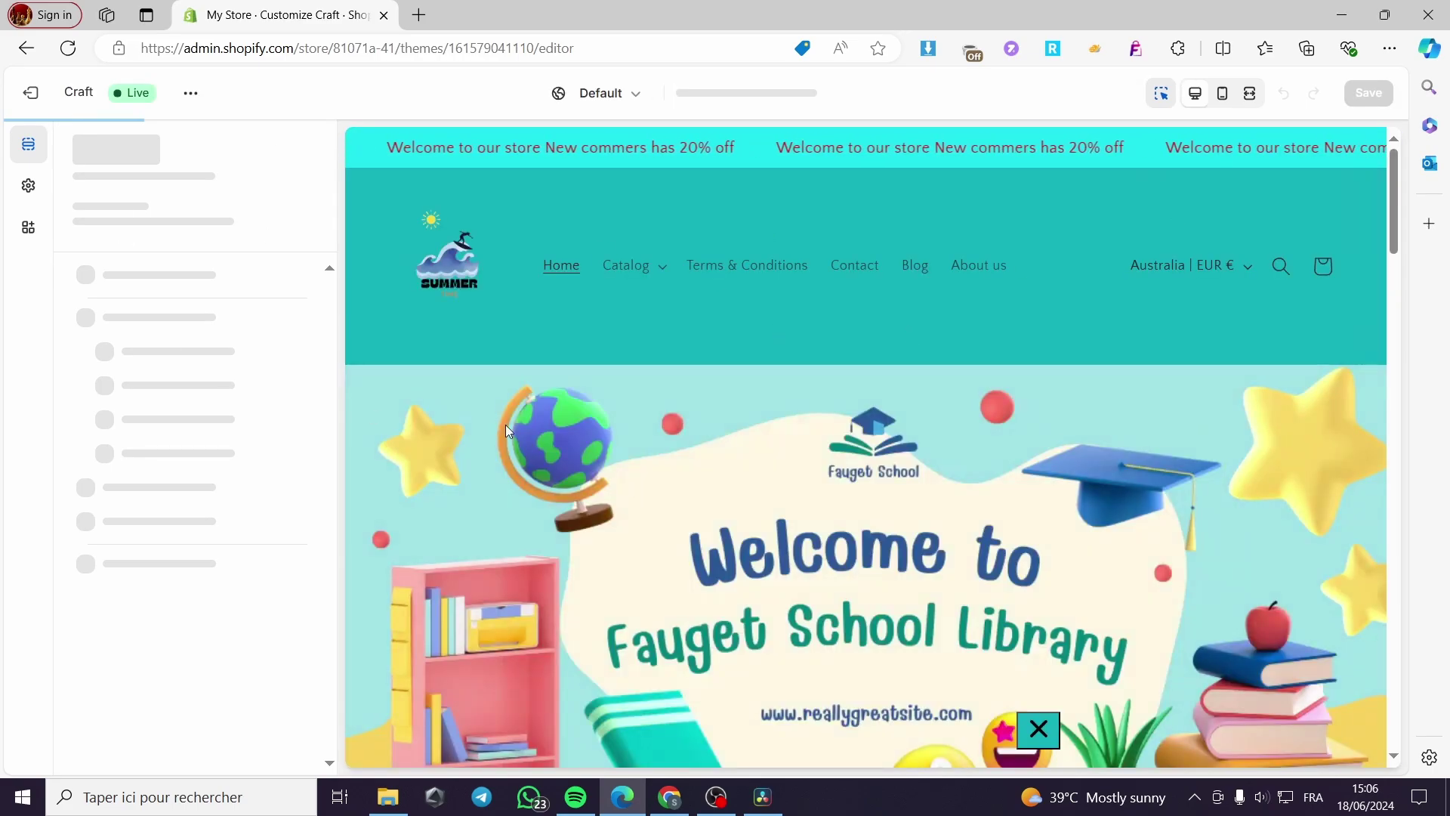
{"action": "left_click", "coordinate": [1337, 724]}
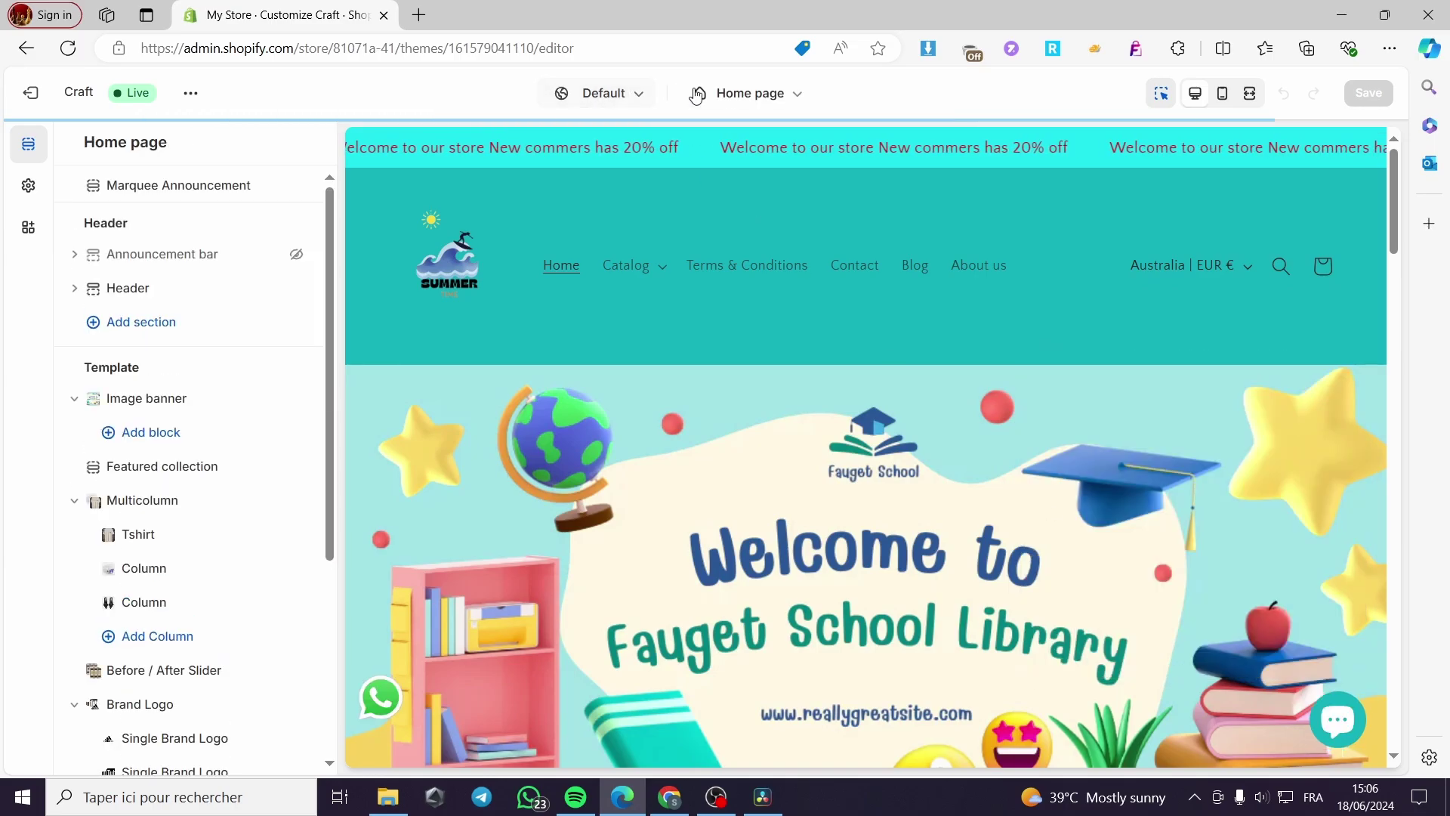
{"action": "left_click", "coordinate": [799, 92]}
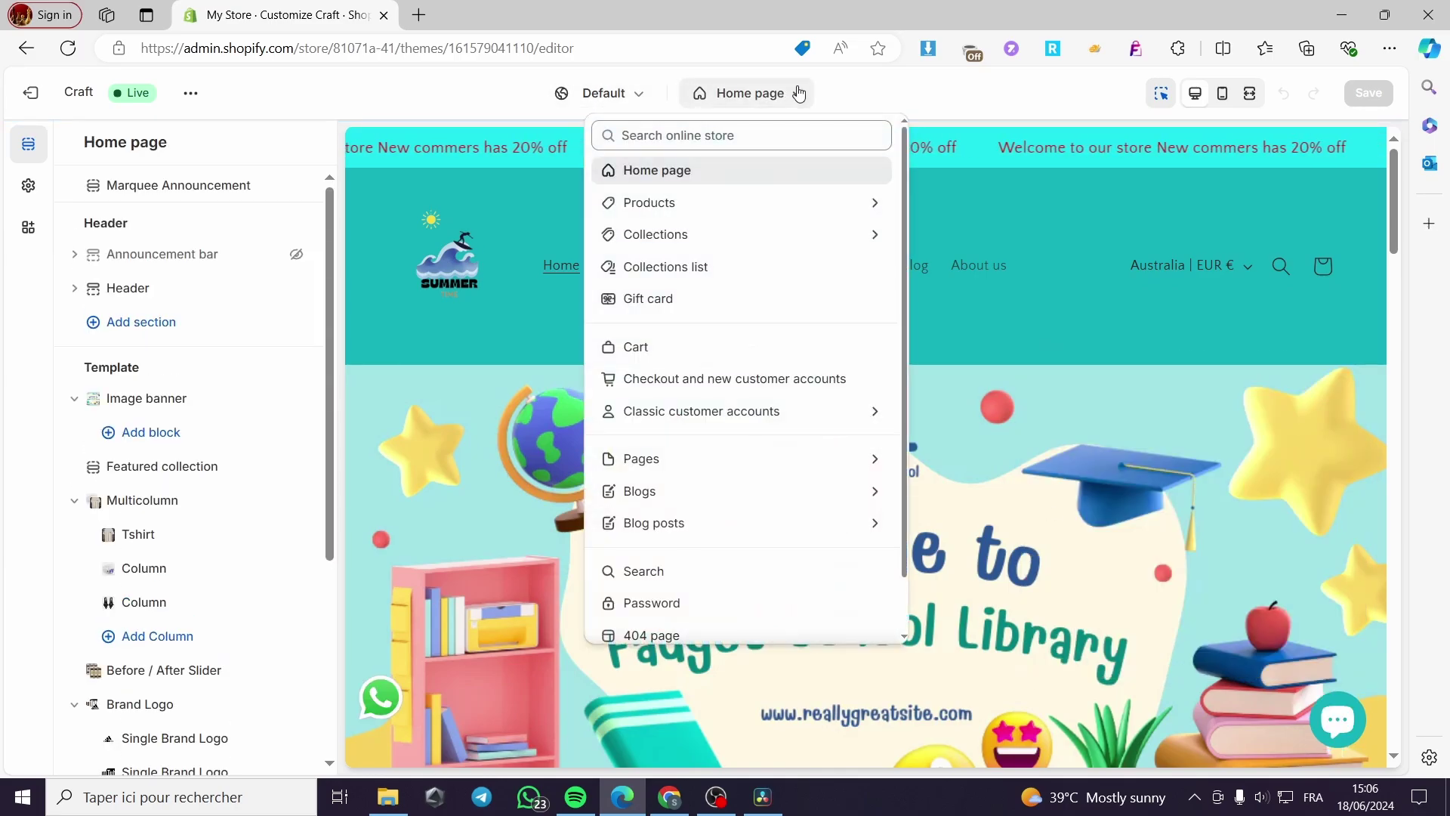
{"action": "left_click", "coordinate": [876, 206]}
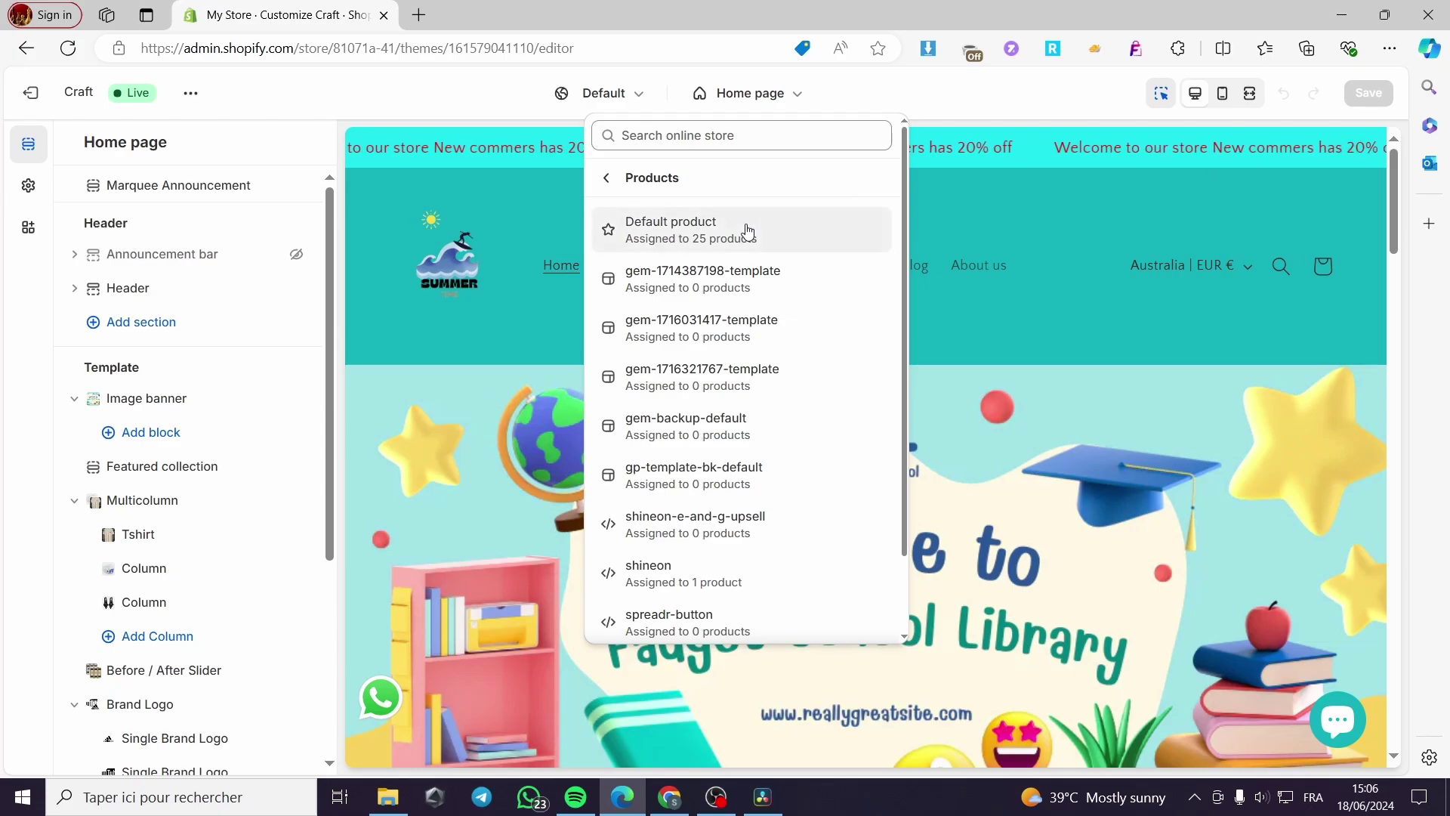
{"action": "scroll", "coordinate": [764, 259], "scroll_direction": "down", "scroll_amount": 2}
{"action": "scroll", "coordinate": [770, 302], "scroll_direction": "up", "scroll_amount": 2}
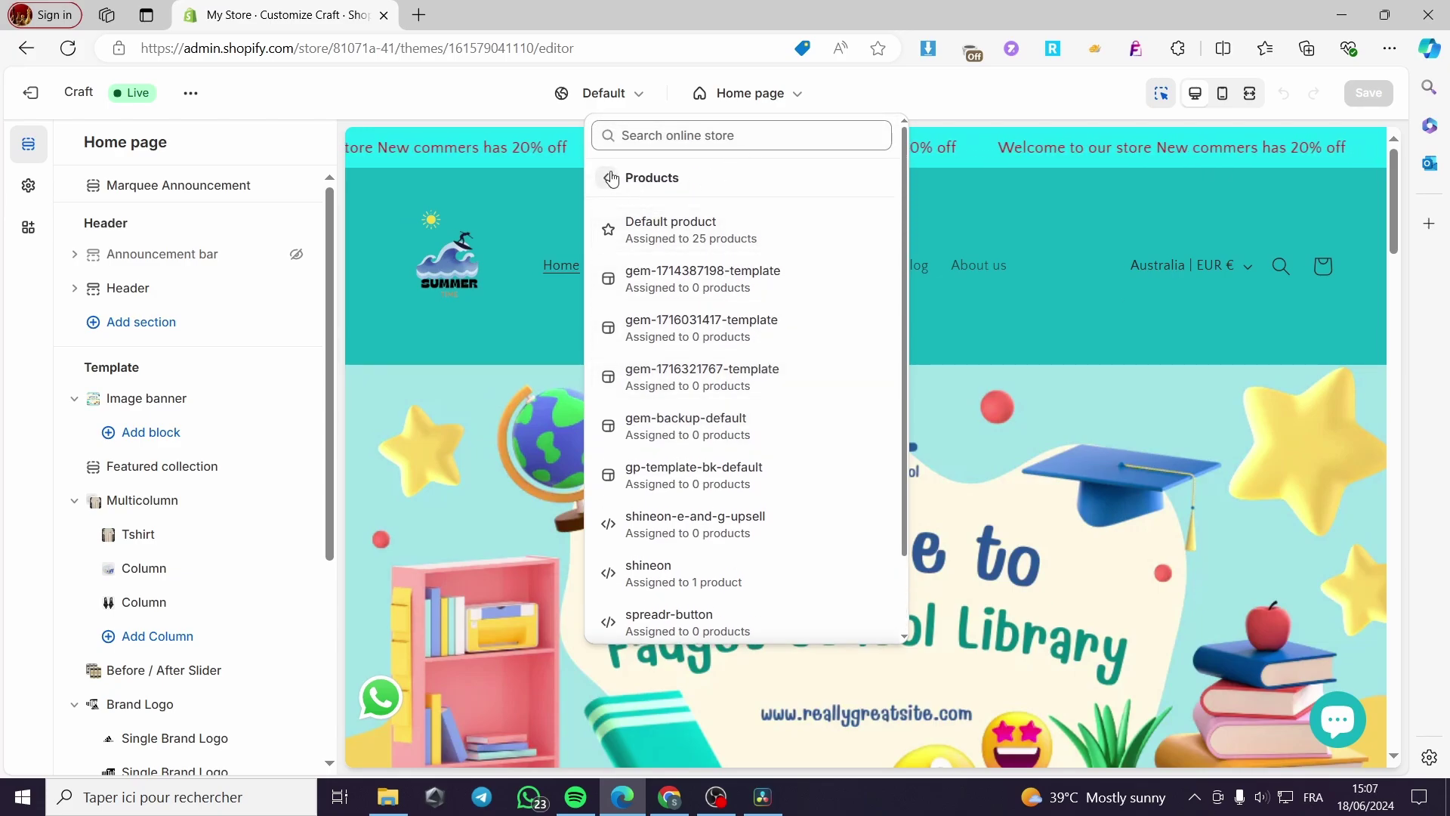
{"action": "left_click", "coordinate": [654, 179]}
{"action": "left_click", "coordinate": [759, 234]}
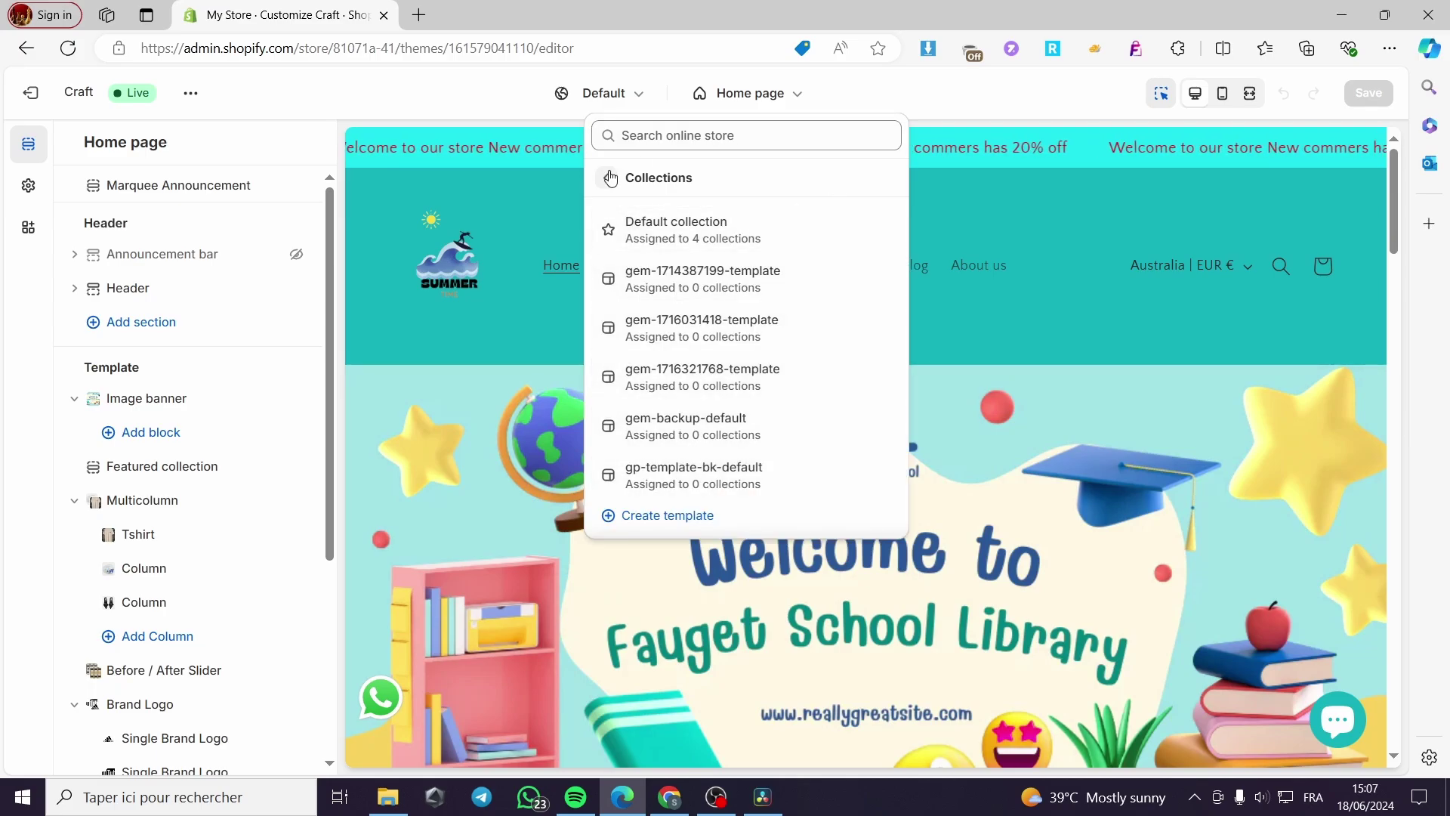
{"action": "key", "text": "BackSpace"}
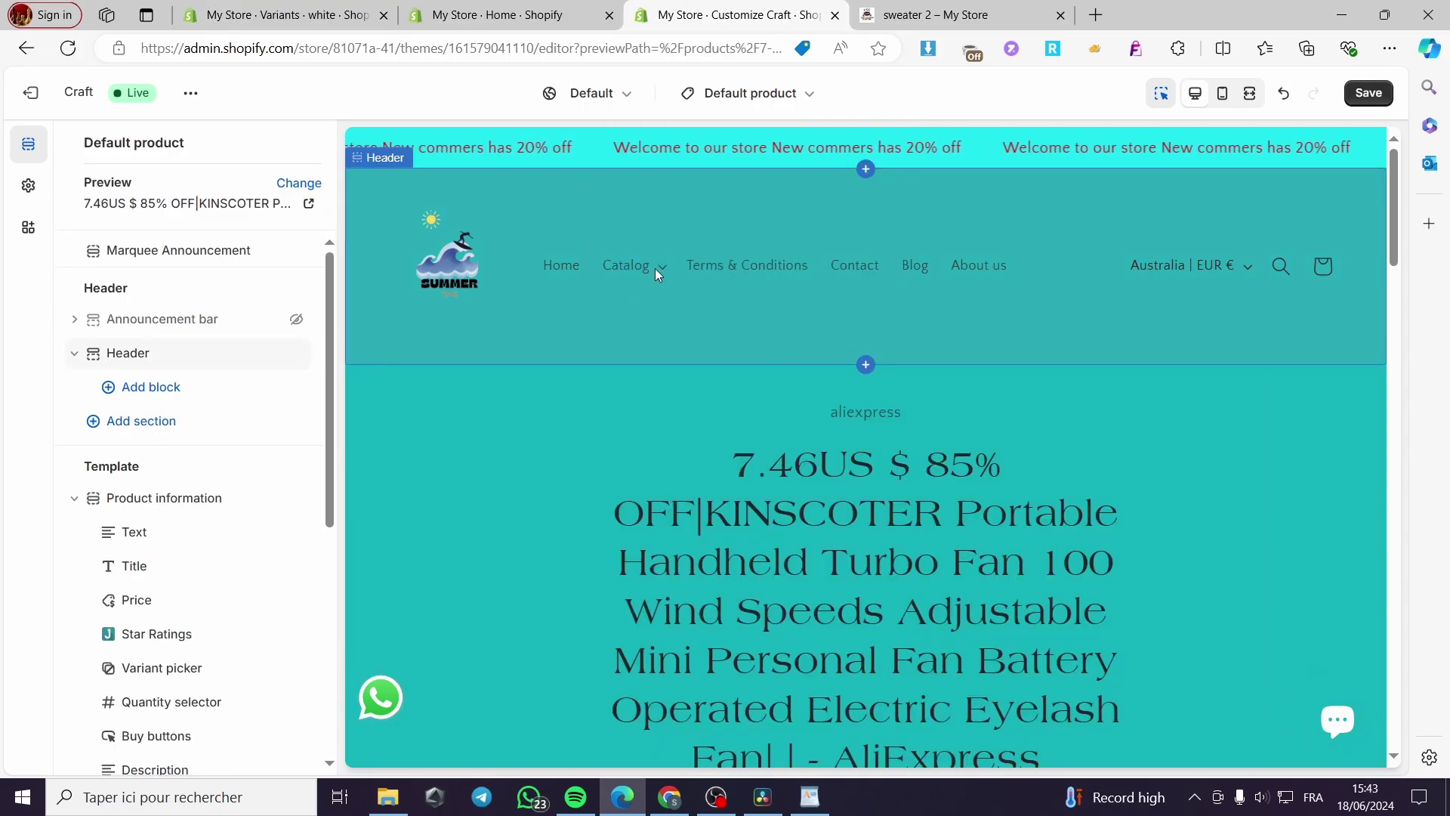
Go through Catalog > winter in the preview to the sweater 2 product page
{"action": "left_click", "coordinate": [655, 270]}
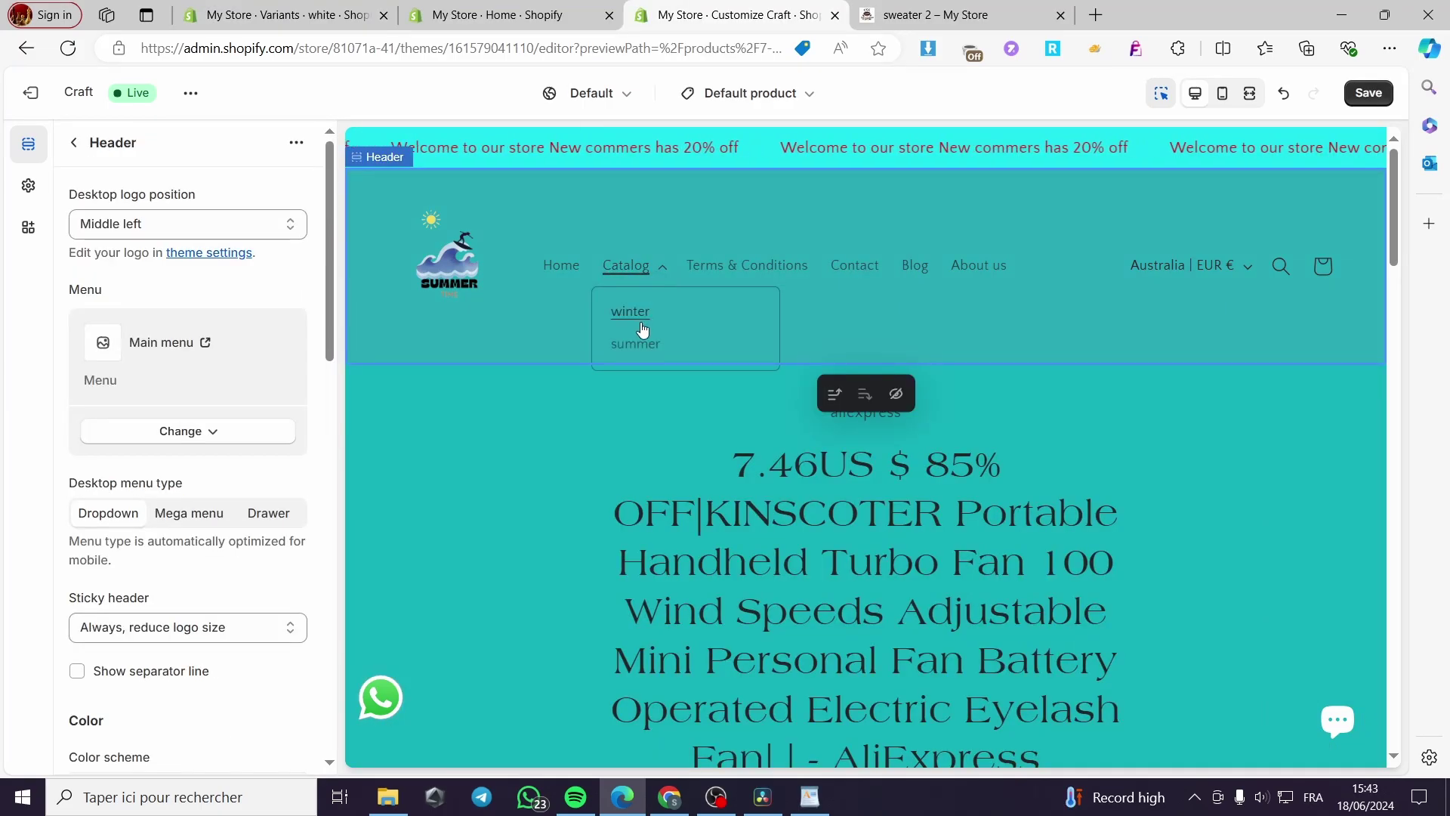
{"action": "left_click", "coordinate": [633, 318]}
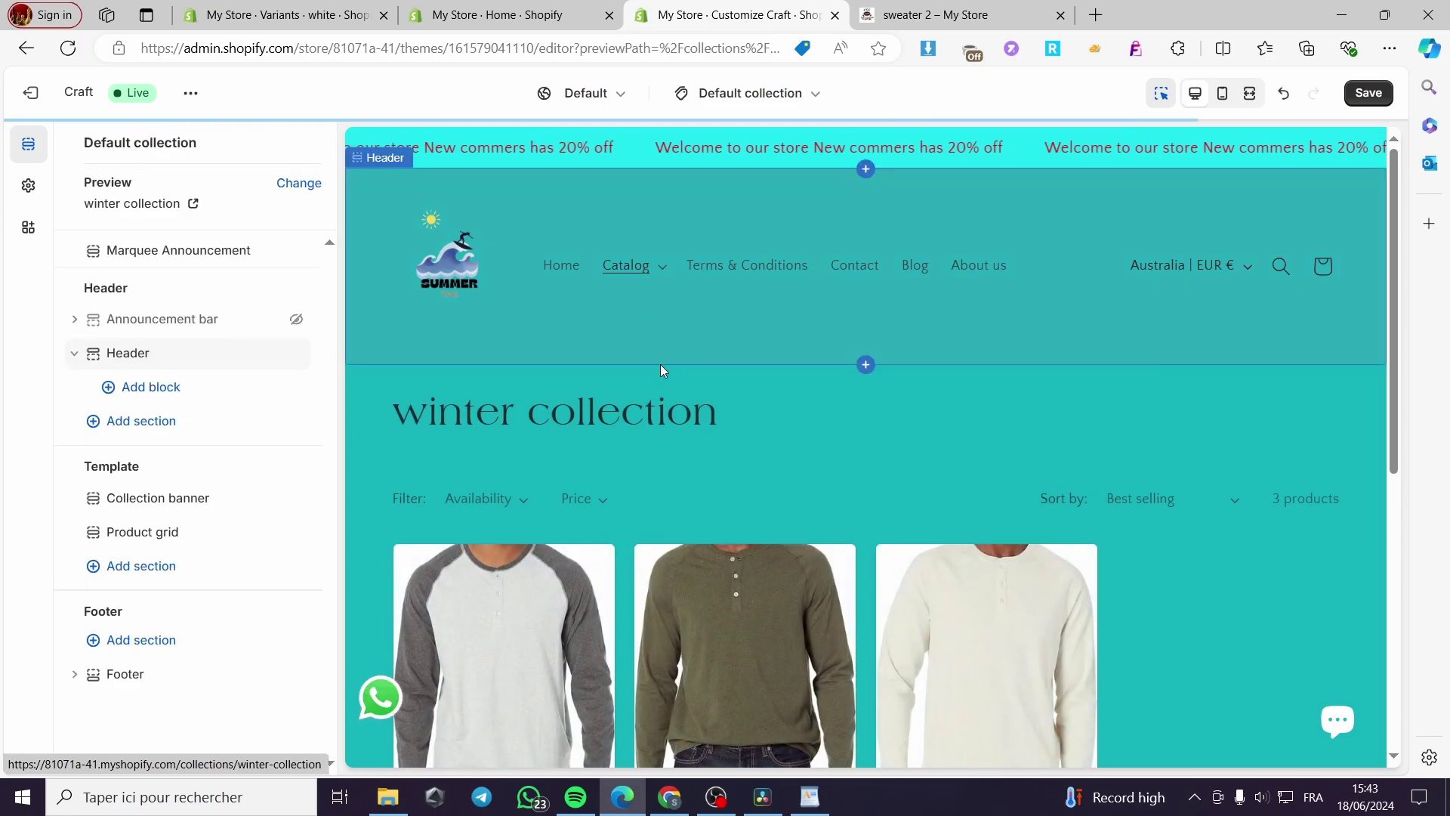
{"action": "scroll", "coordinate": [660, 364], "scroll_direction": "down", "scroll_amount": 5}
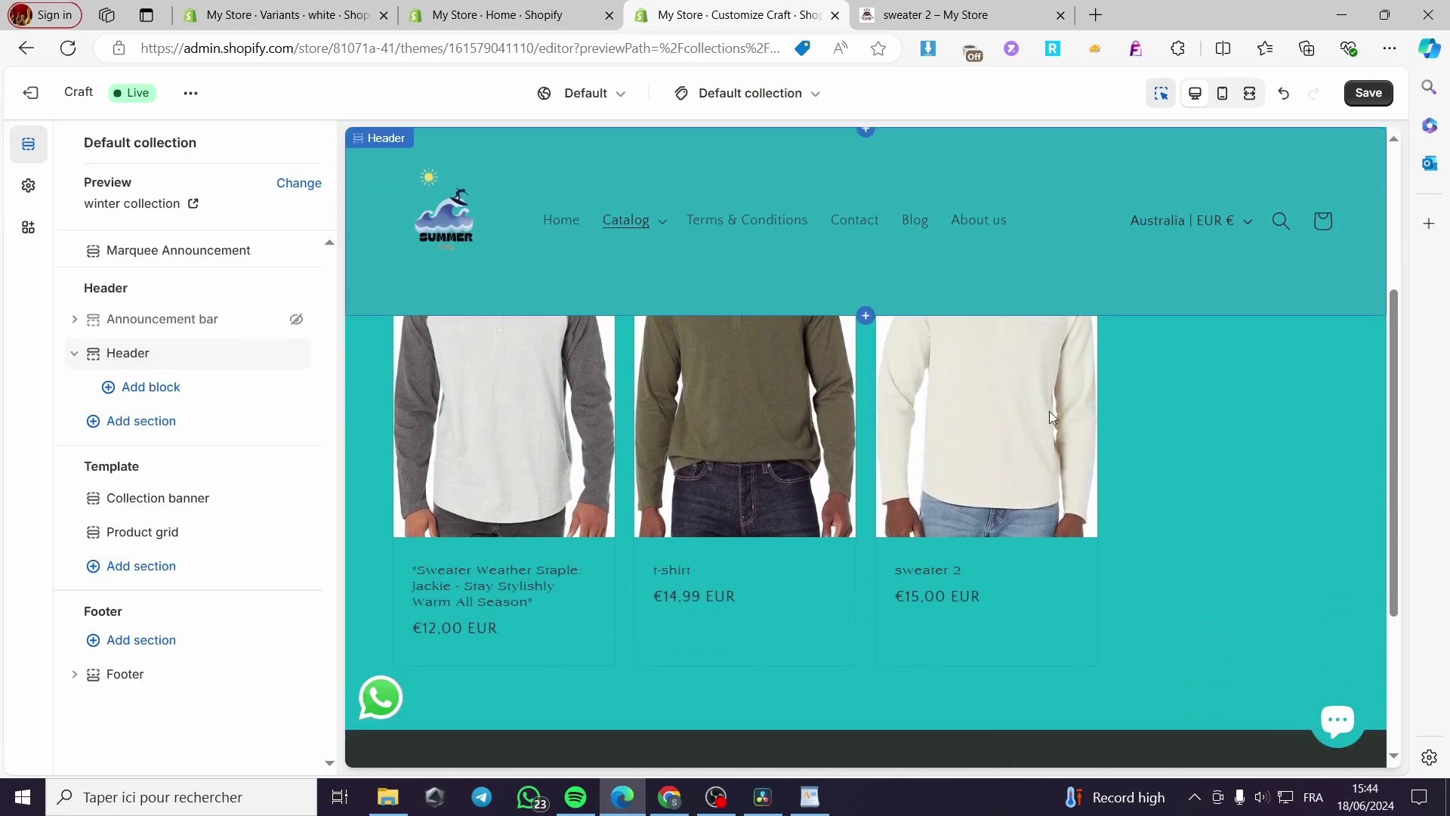
{"action": "left_click", "coordinate": [930, 572]}
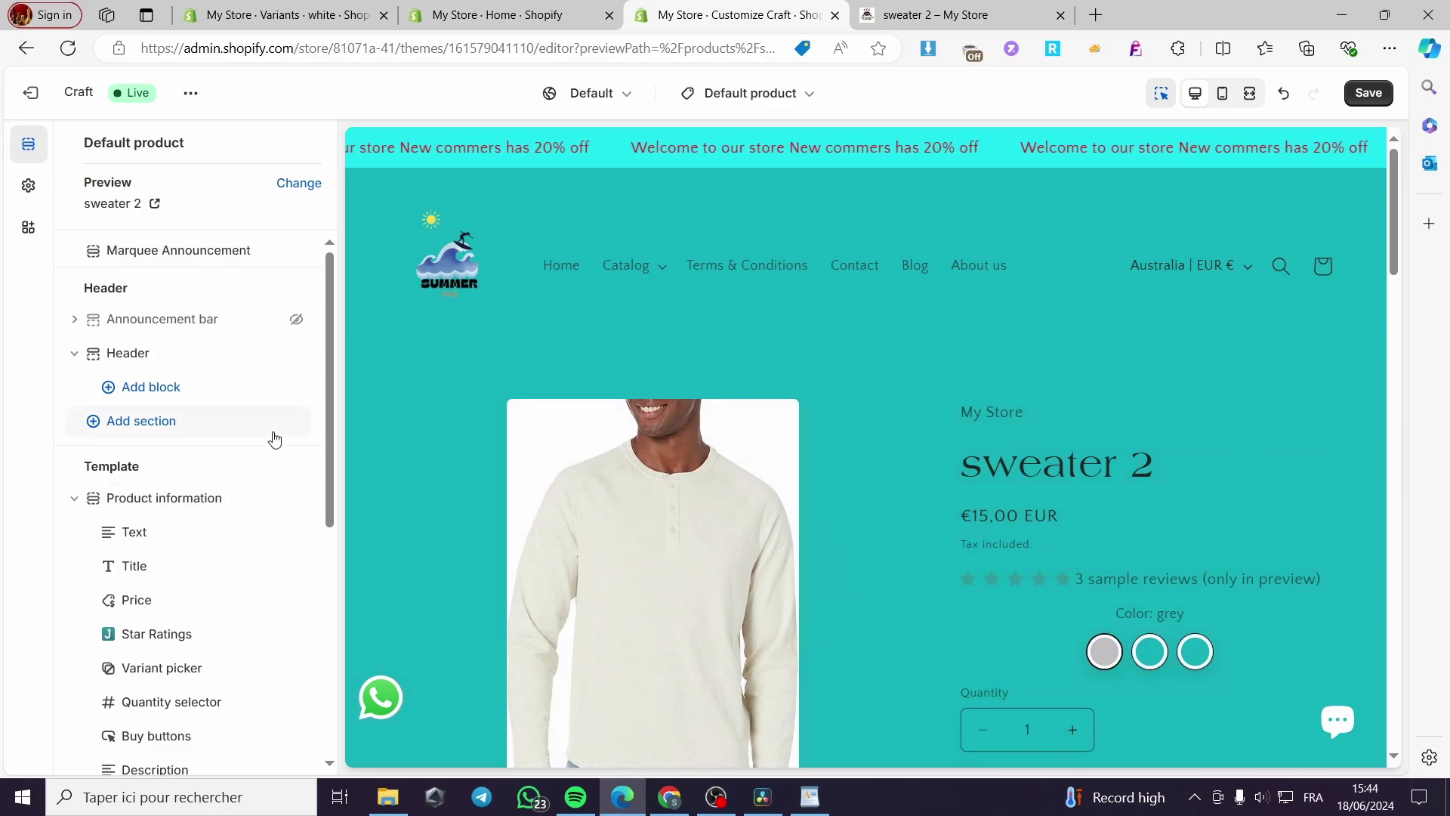
{"action": "scroll", "coordinate": [274, 440], "scroll_direction": "down", "scroll_amount": 3}
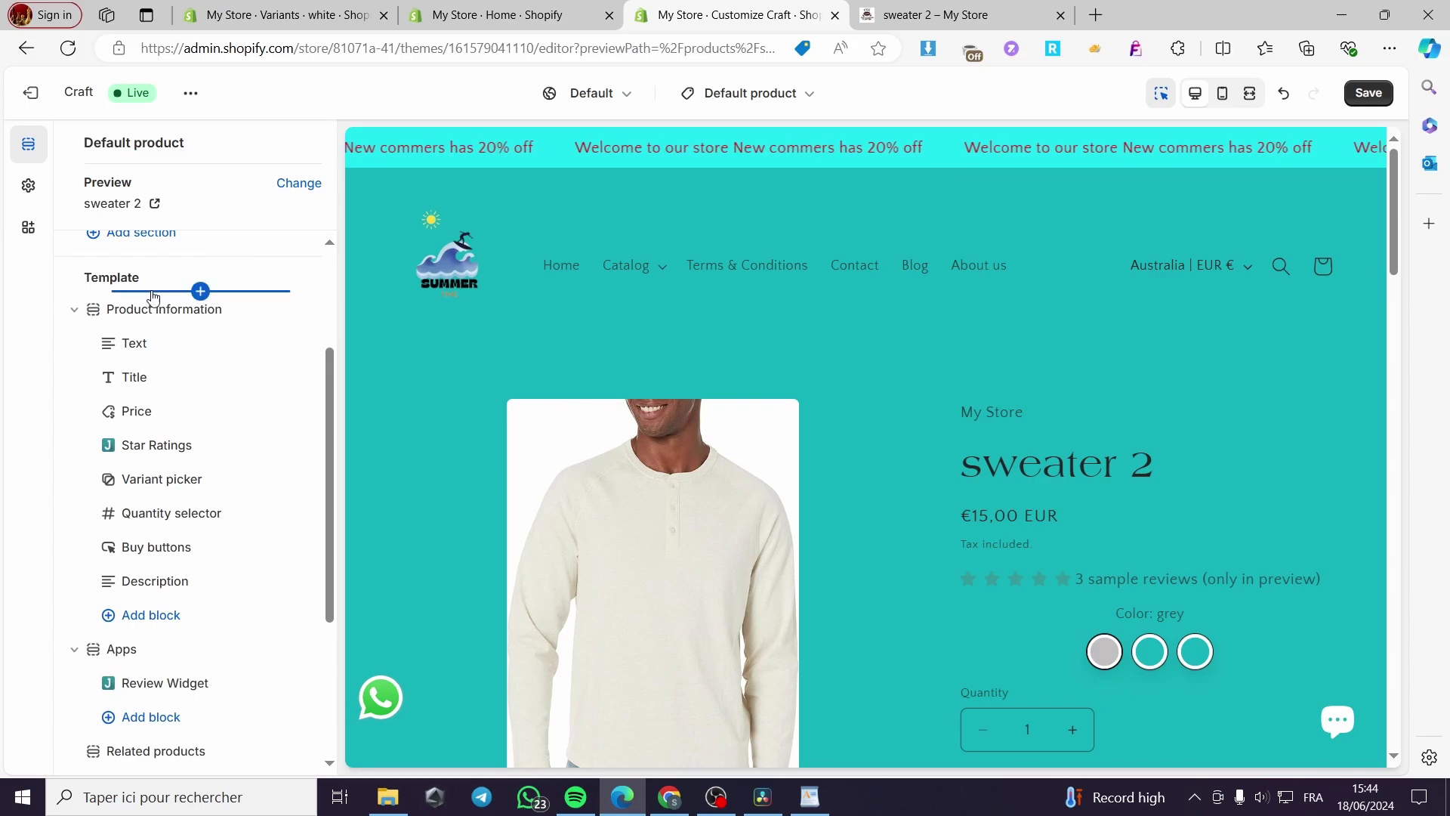
{"action": "mouse_move", "coordinate": [191, 311]}
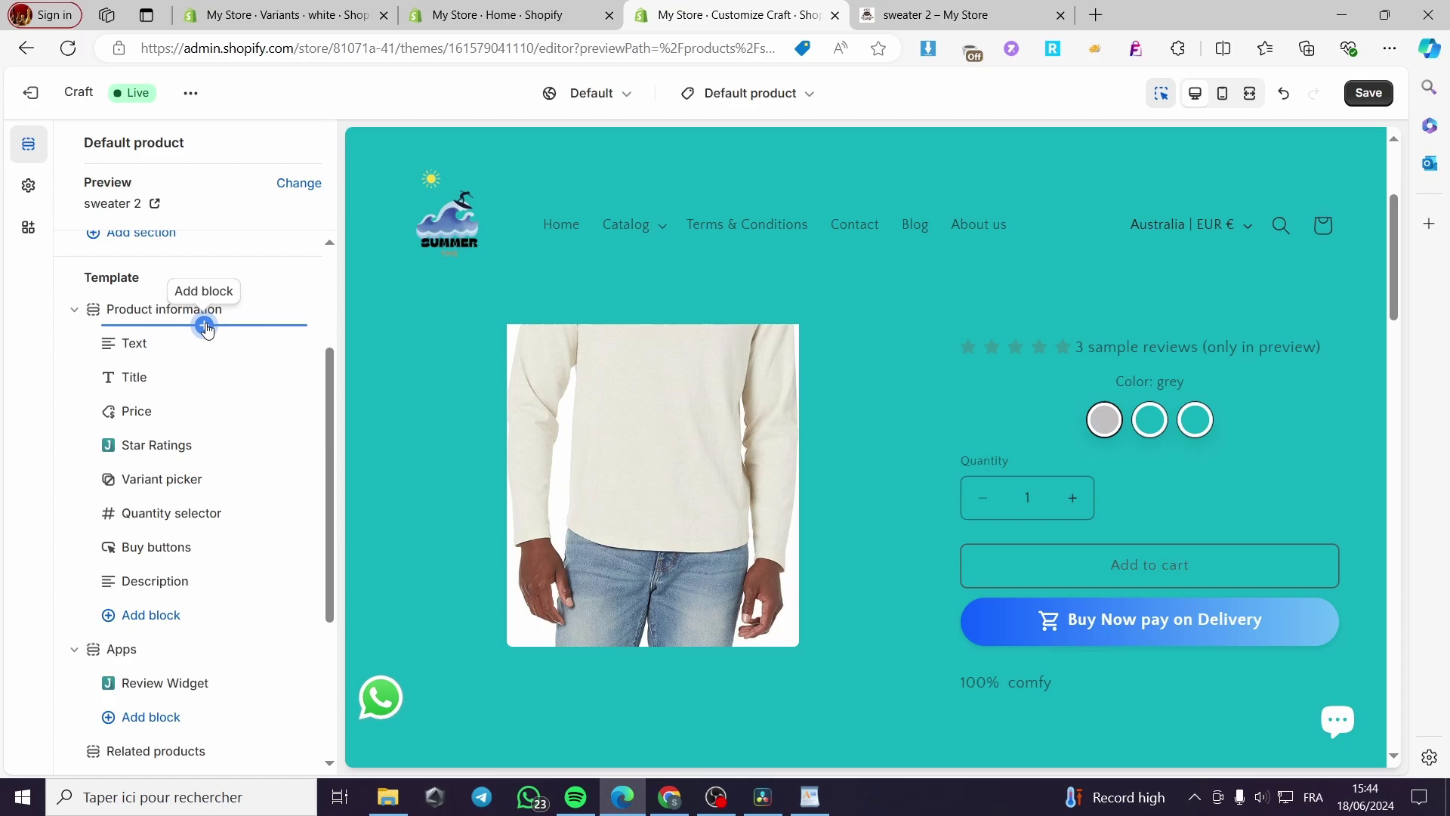
Add a Custom Liquid block to Product information and drag it below Variant picker
{"action": "left_click", "coordinate": [205, 327]}
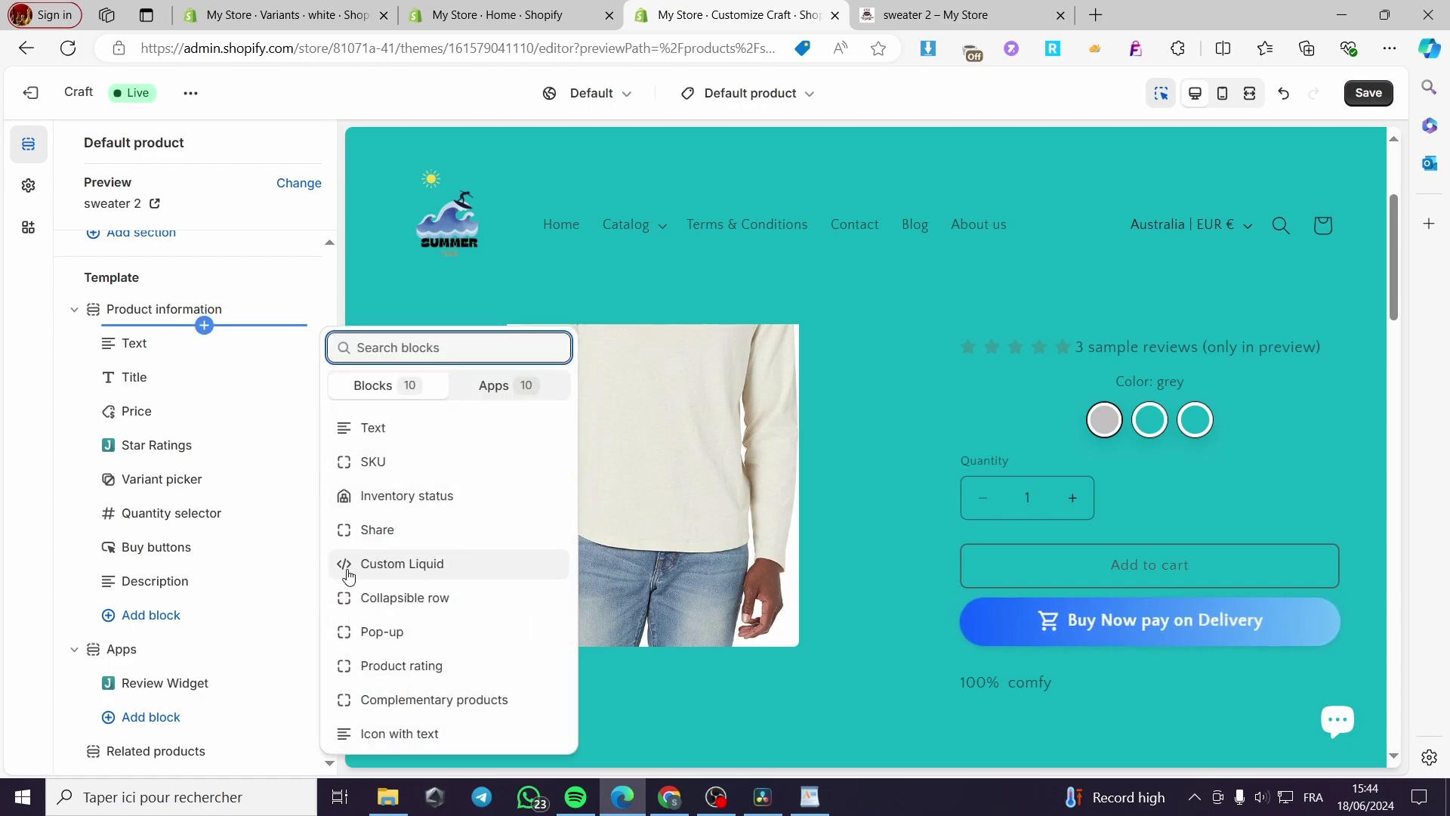
{"action": "left_click", "coordinate": [443, 571]}
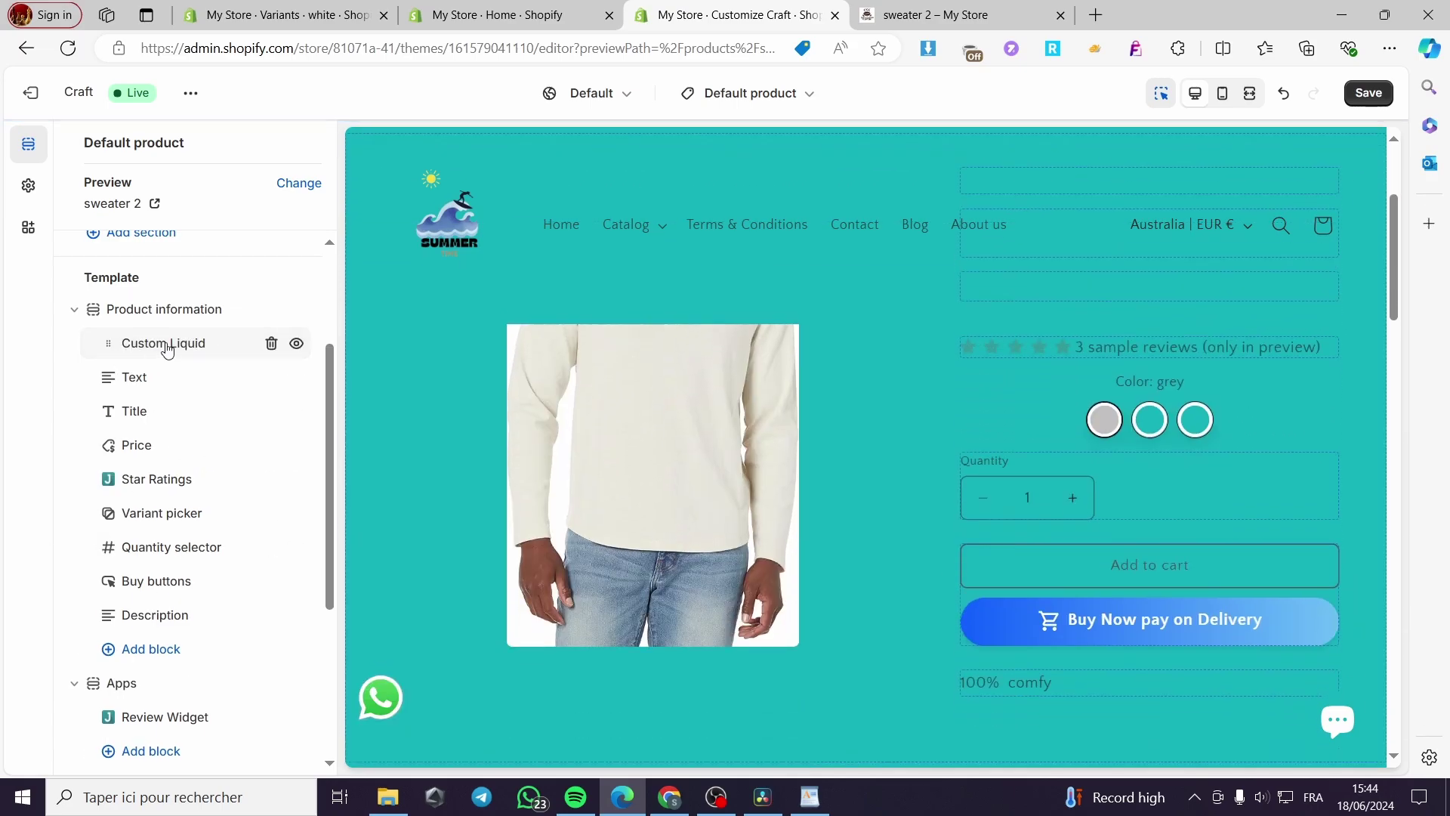
{"action": "left_click_drag", "start_coordinate": [166, 350], "coordinate": [172, 517]}
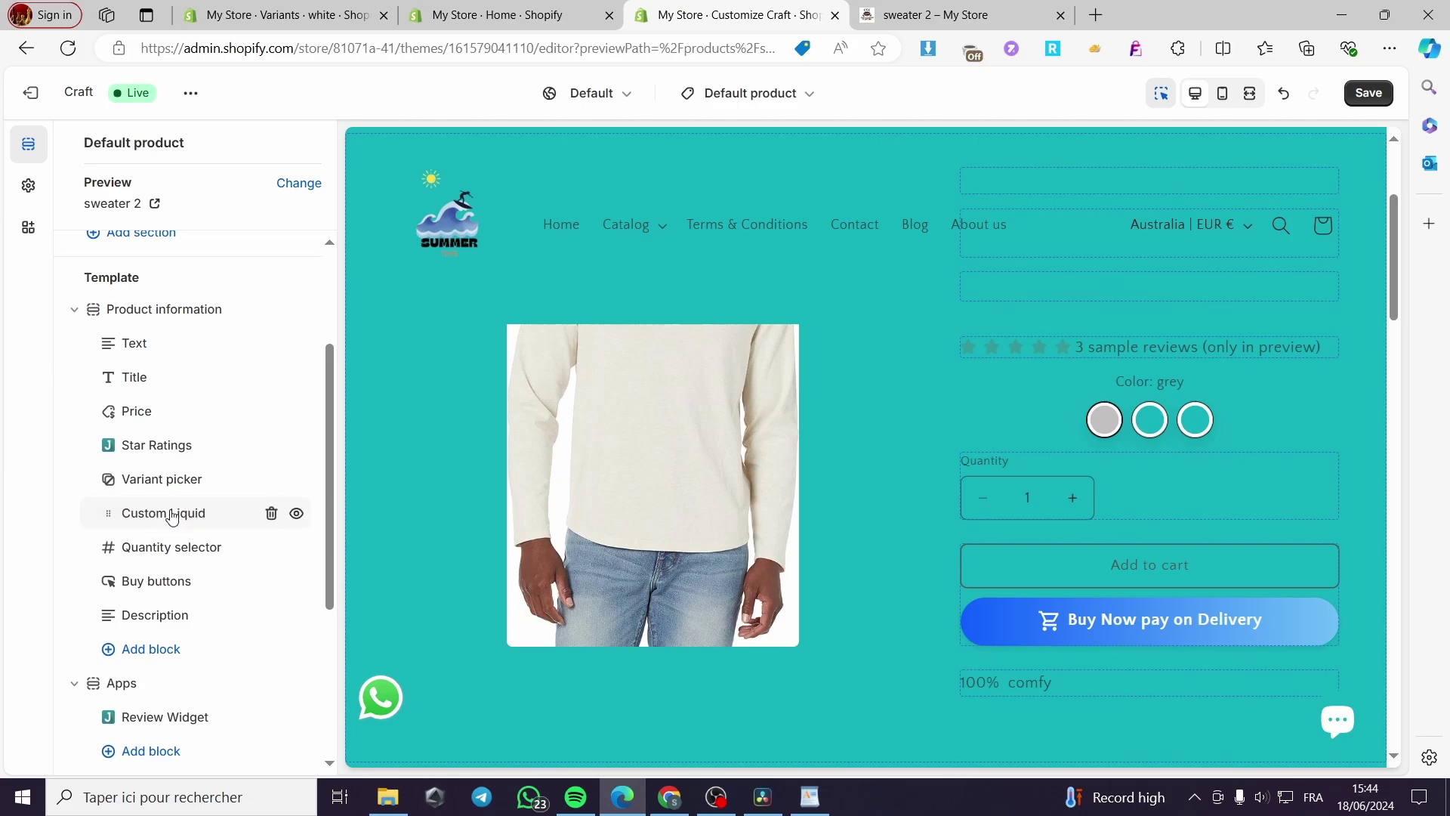
Select the whole Liquid if/else snippet in WordPad and copy it
{"action": "left_click", "coordinate": [829, 794]}
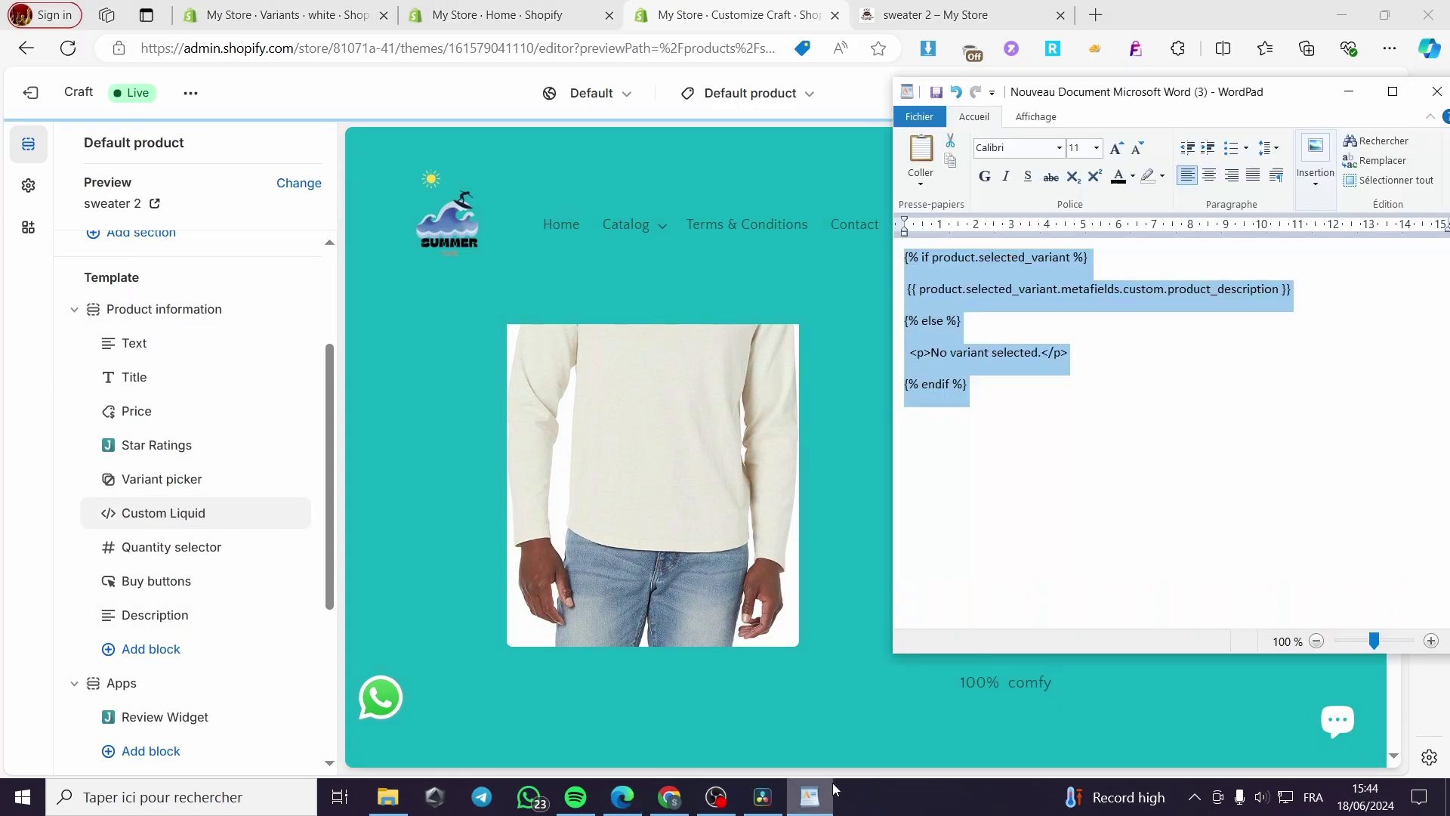
{"action": "left_click", "coordinate": [1150, 453]}
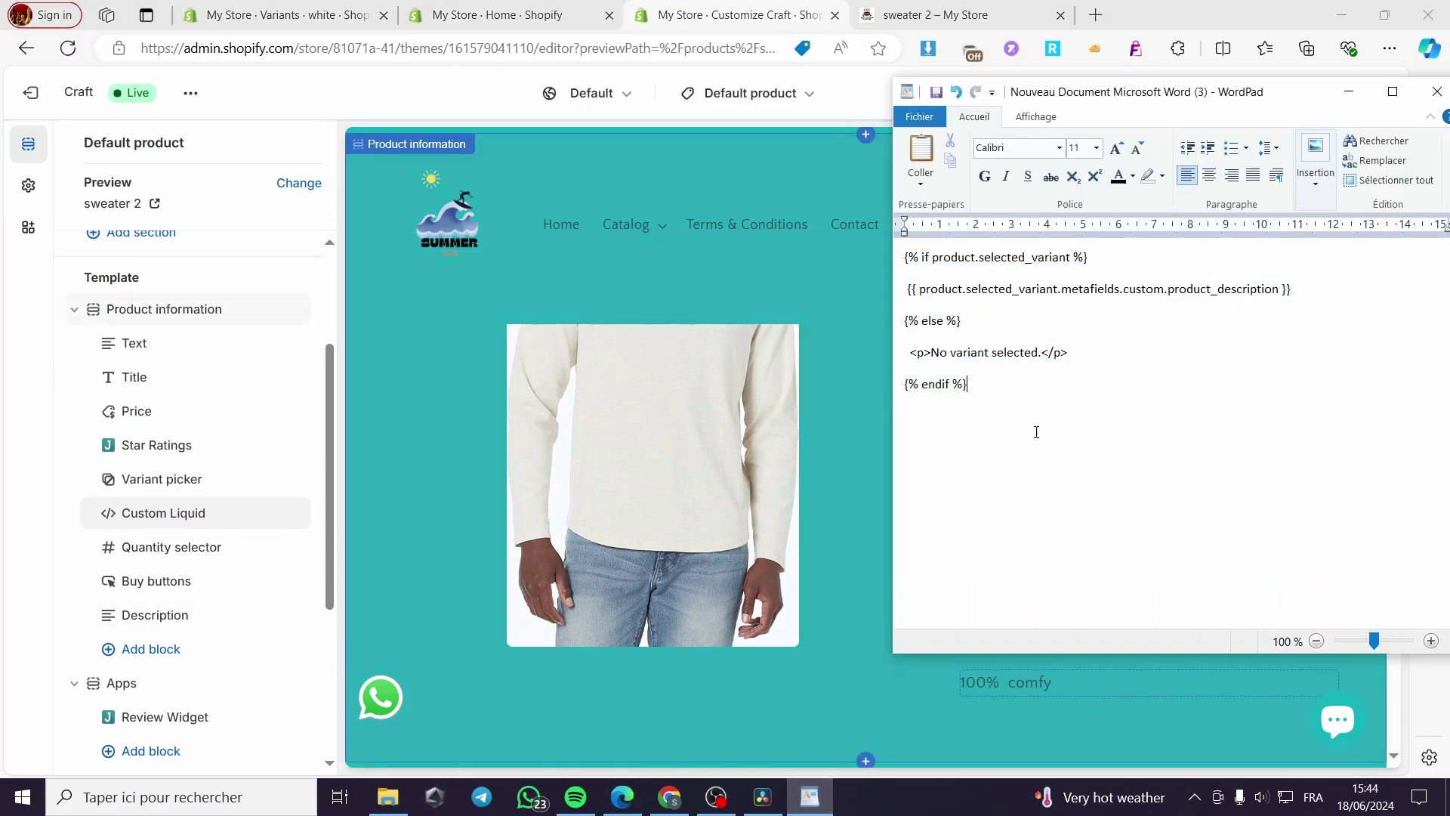
{"action": "left_click_drag", "start_coordinate": [977, 408], "coordinate": [905, 255]}
{"action": "right_click", "coordinate": [959, 268]}
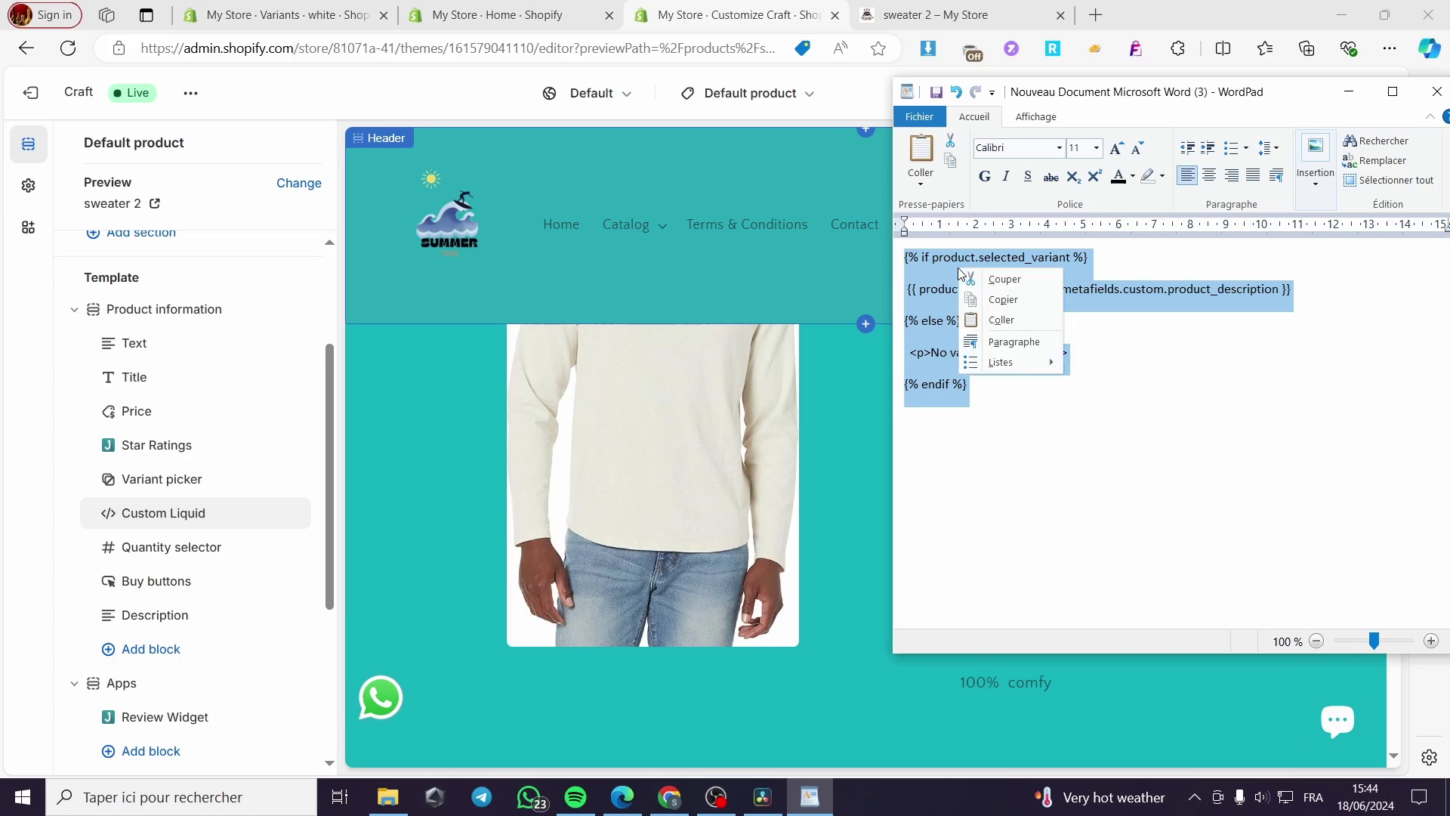
{"action": "left_click", "coordinate": [1020, 301]}
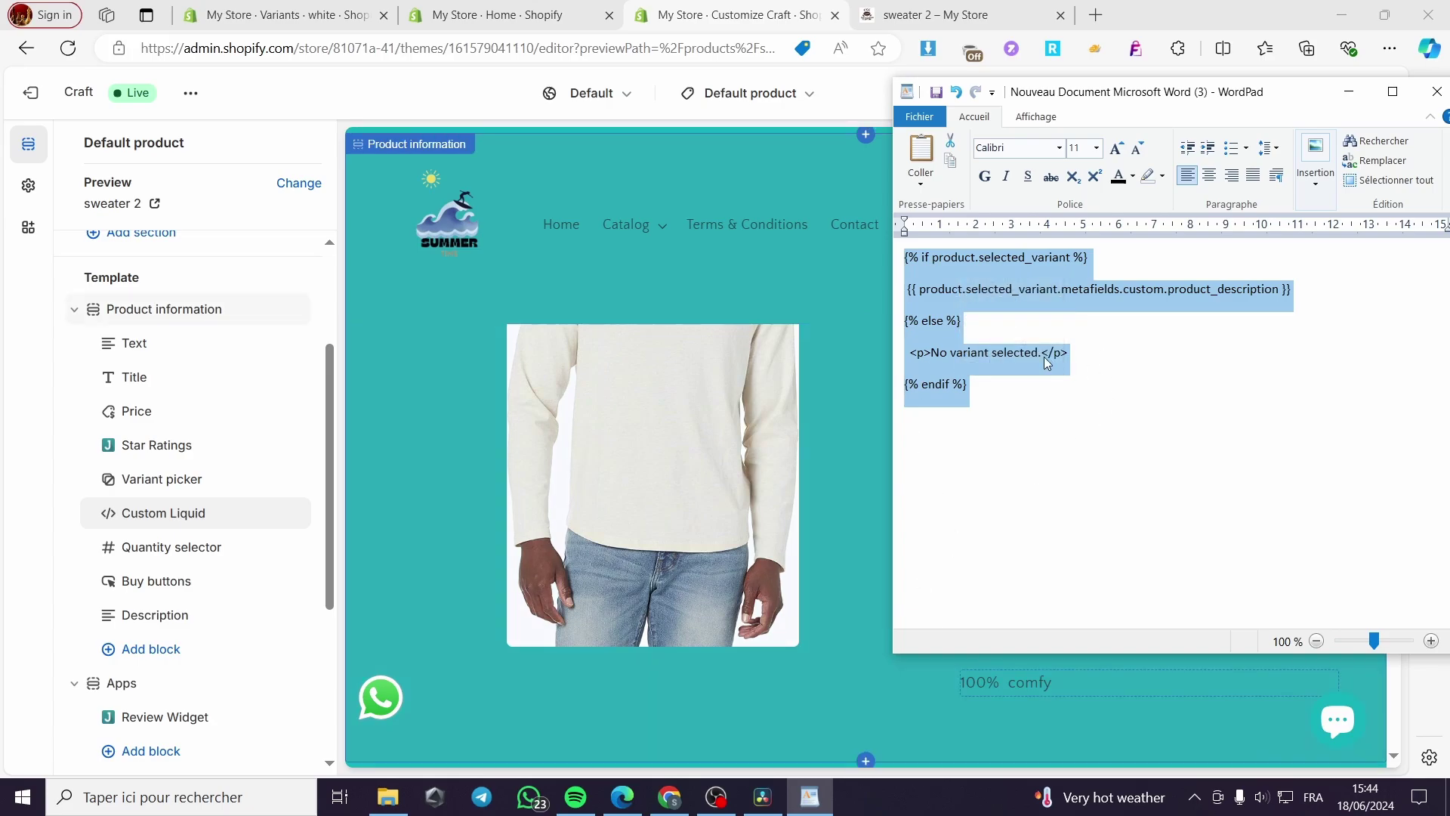
Paste the copied snippet into the Custom Liquid block's code field
{"action": "left_click", "coordinate": [159, 514]}
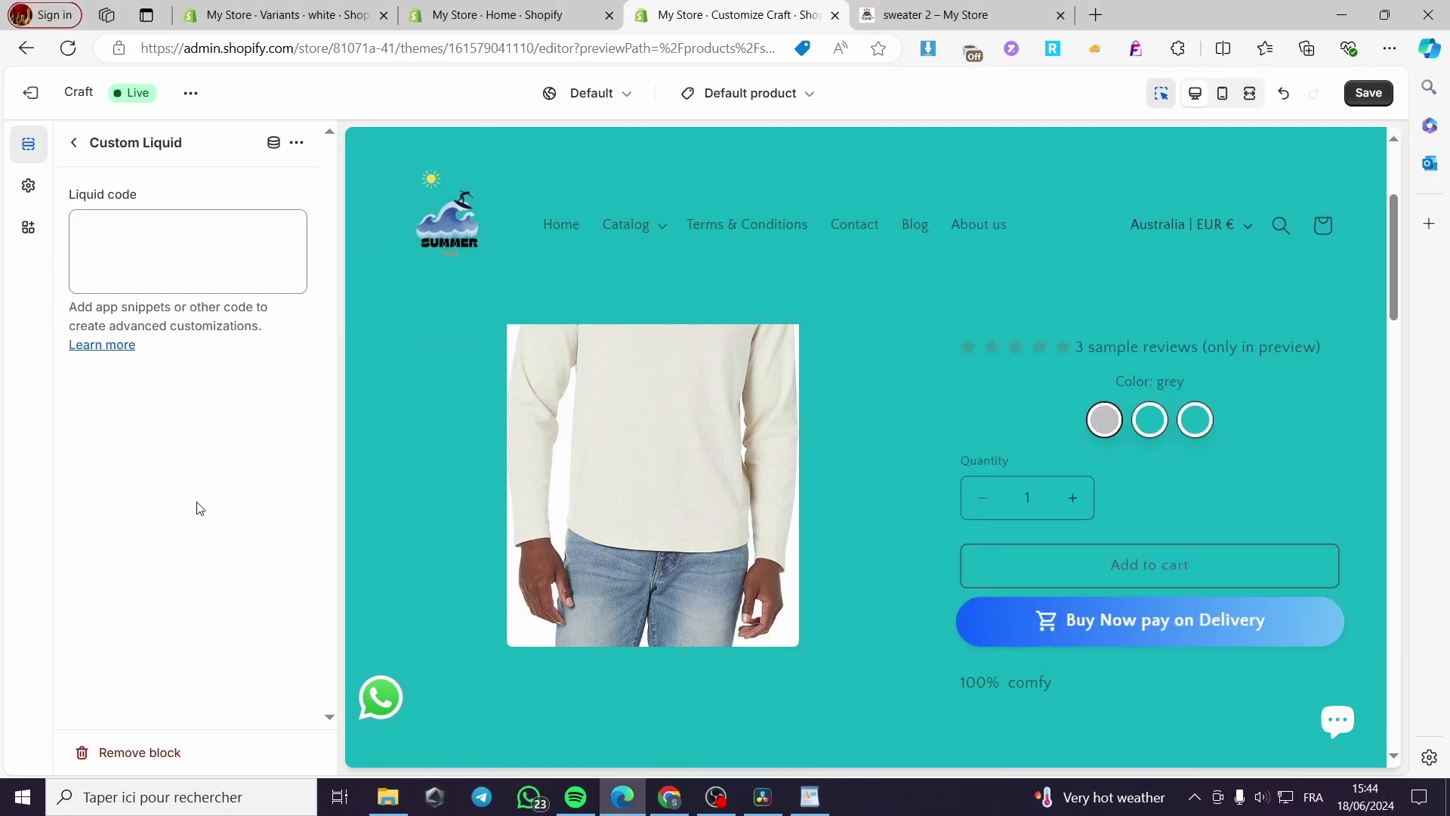
{"action": "left_click", "coordinate": [149, 249]}
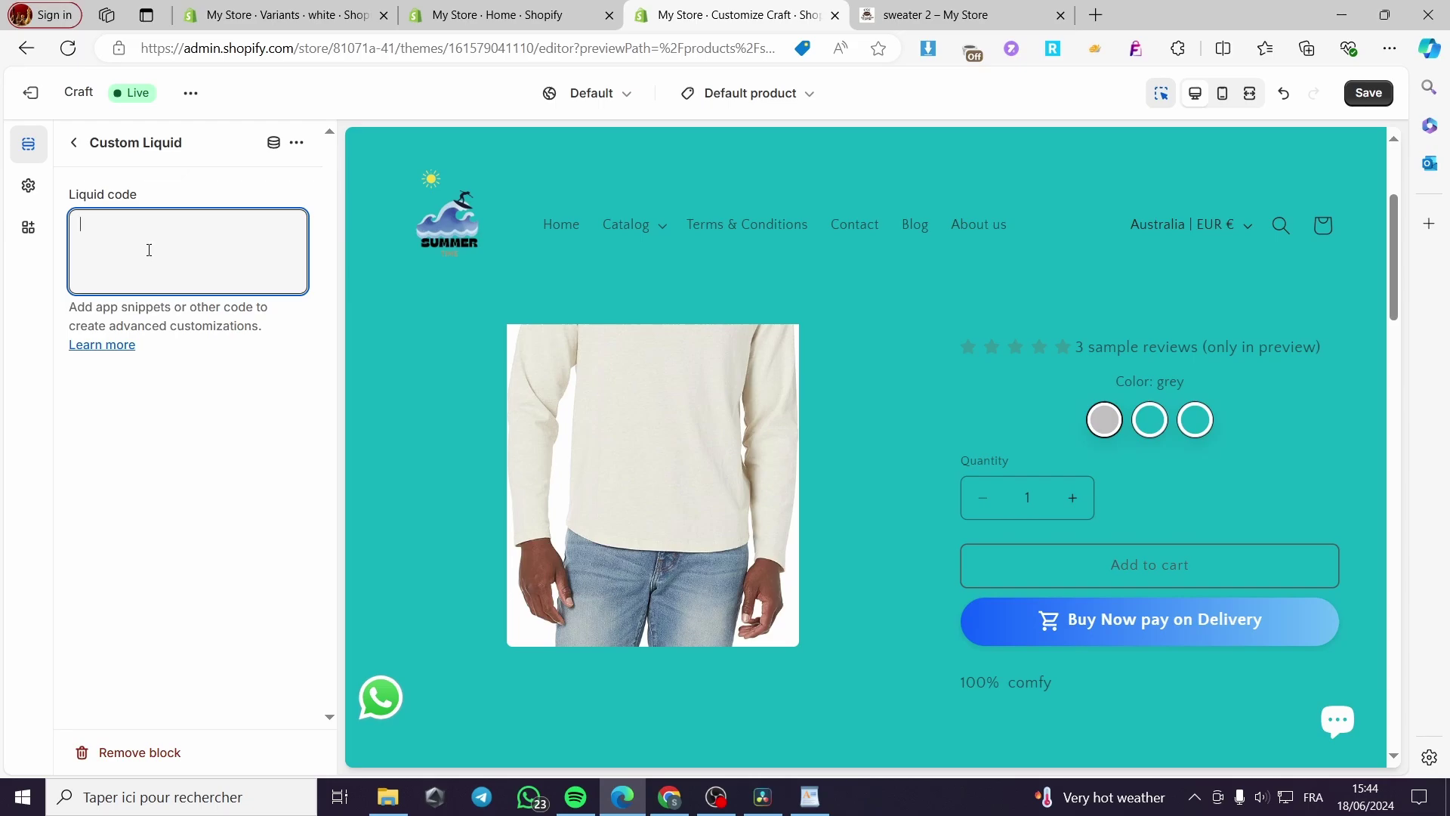
{"action": "key", "text": "ctrl+v"}
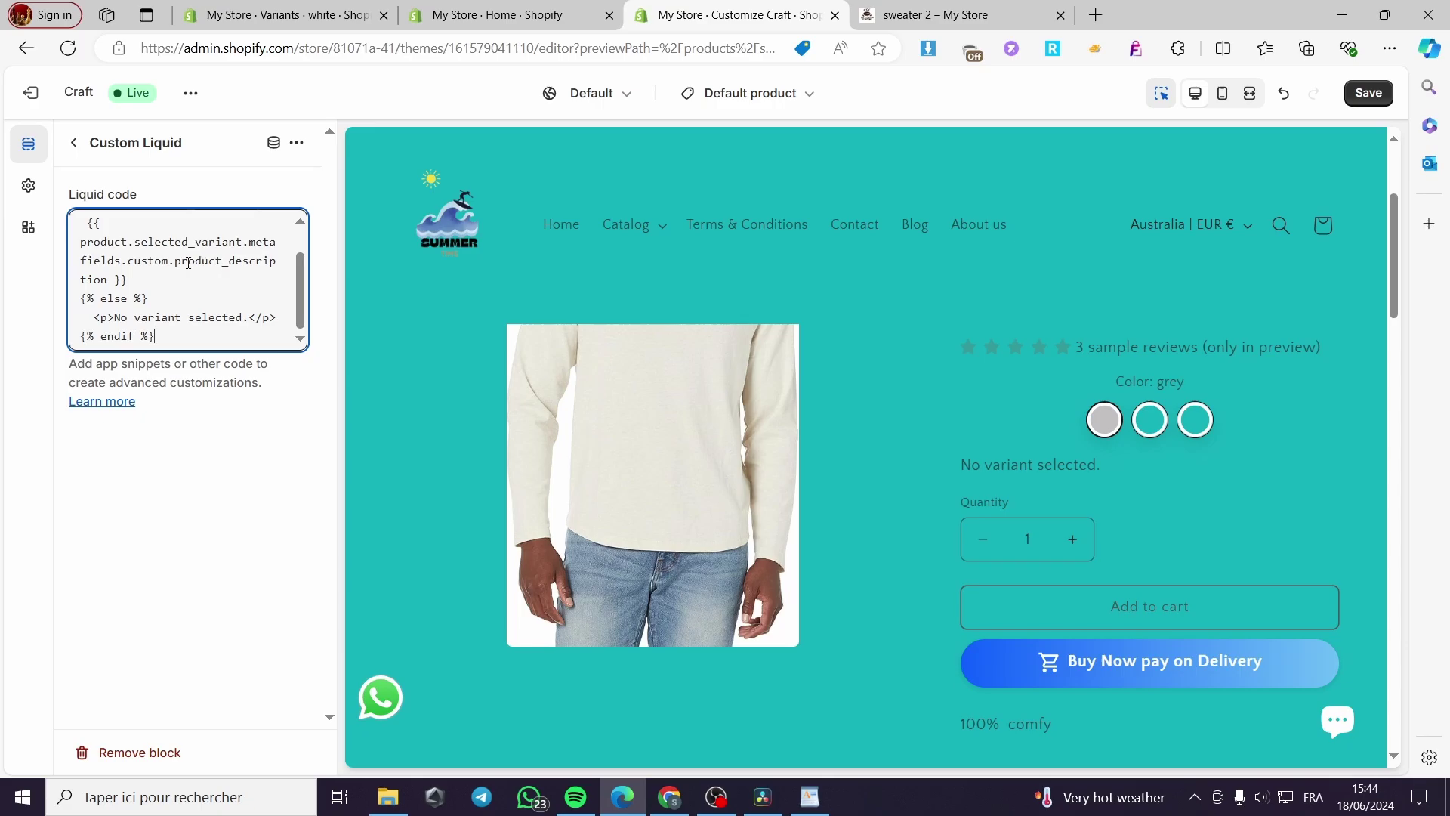
{"action": "left_click", "coordinate": [491, 15]}
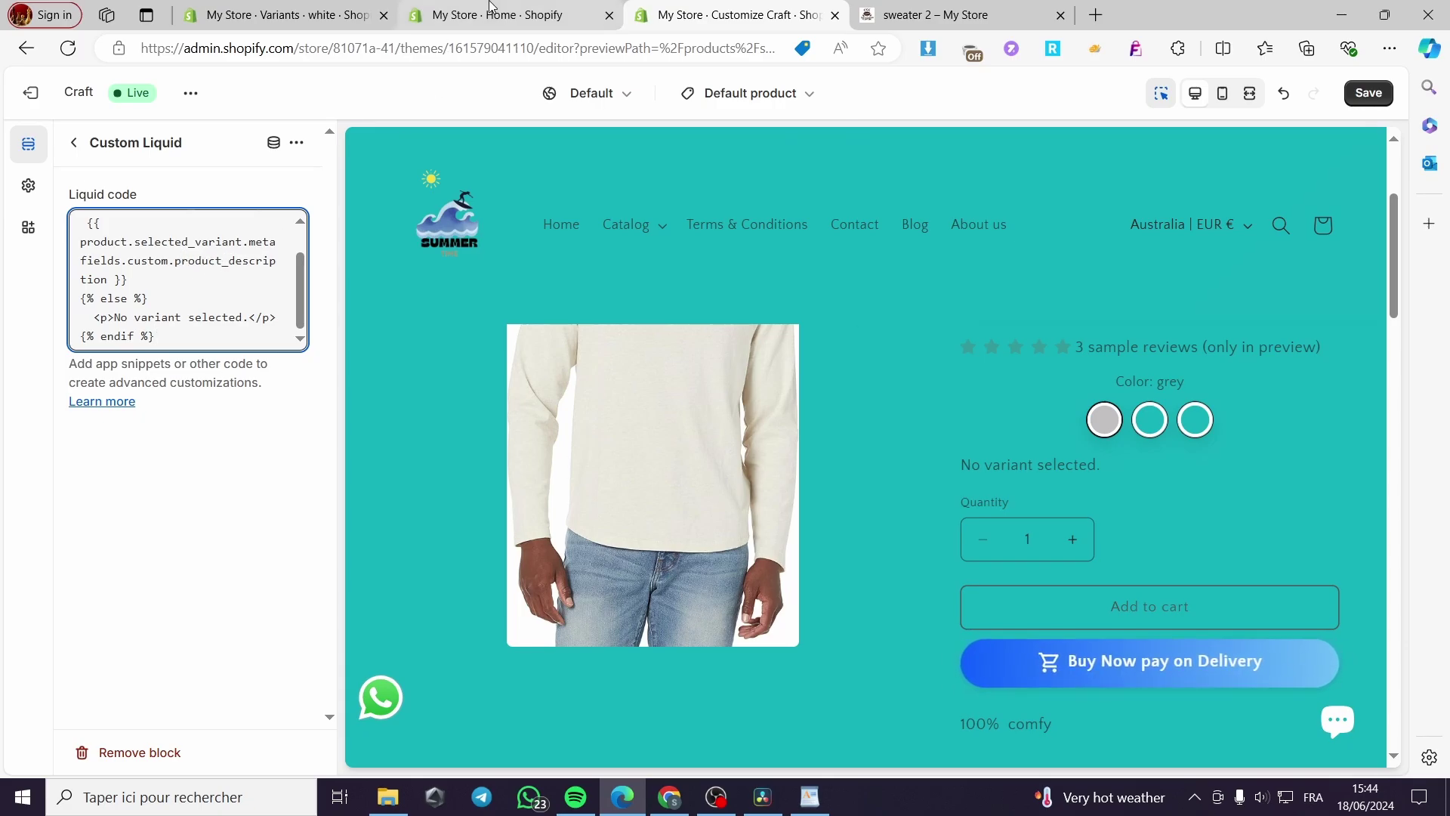
Confirm in Settings > Custom data > Variants that product description's key is custom.product_description
{"action": "left_click", "coordinate": [321, 7]}
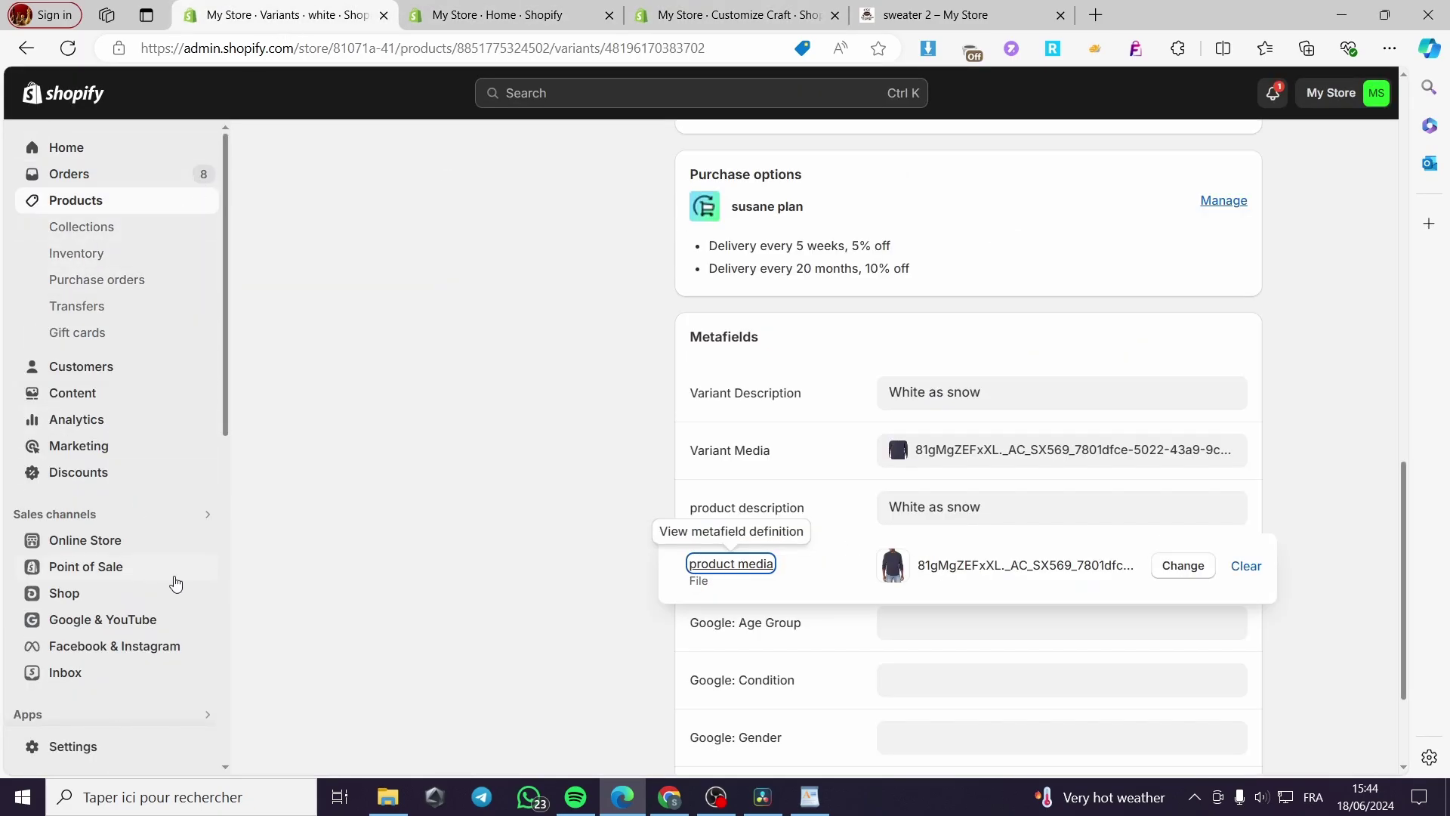
{"action": "left_click", "coordinate": [30, 747]}
{"action": "scroll", "coordinate": [380, 597], "scroll_direction": "down", "scroll_amount": 5}
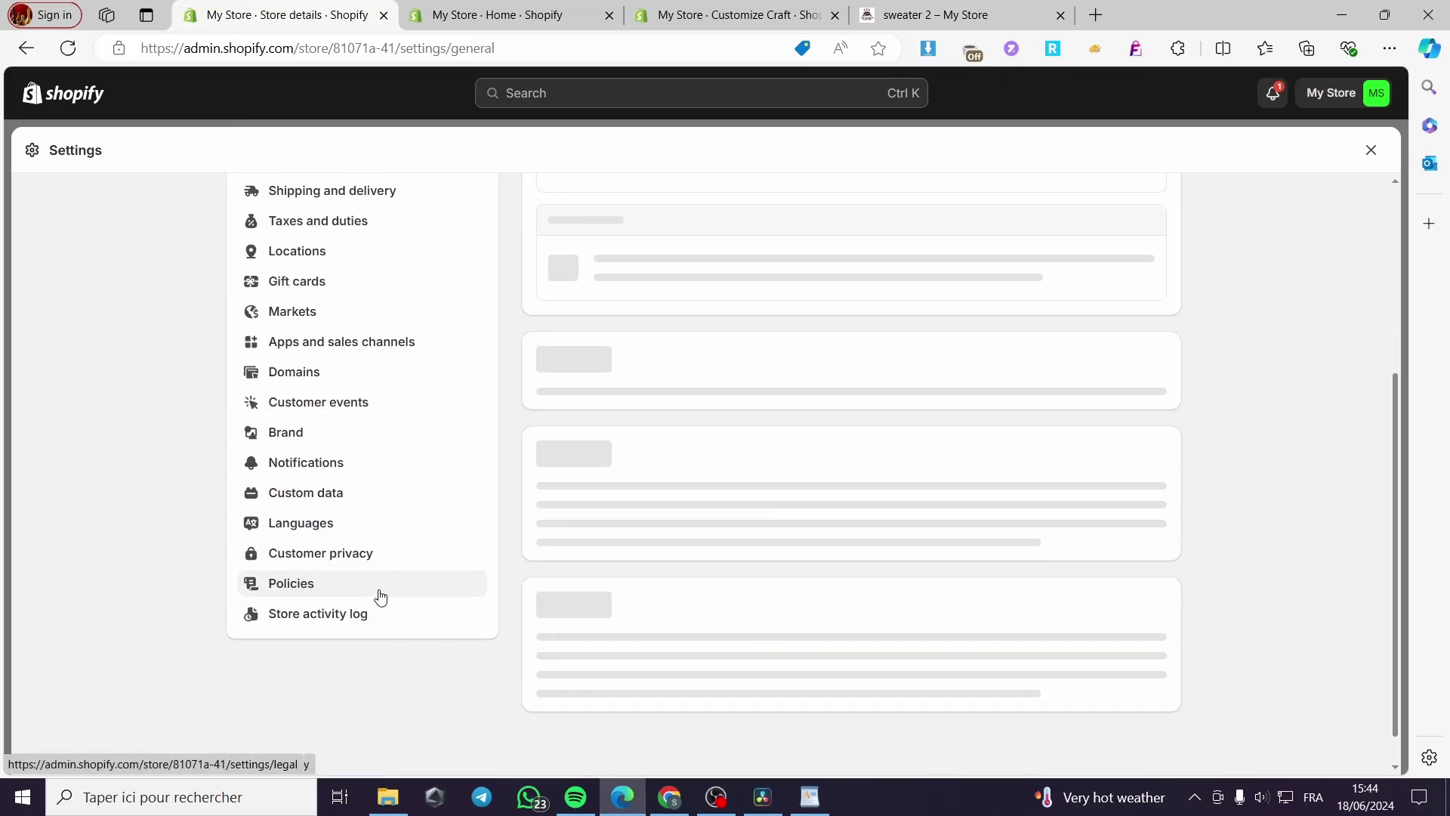
{"action": "left_click", "coordinate": [311, 457]}
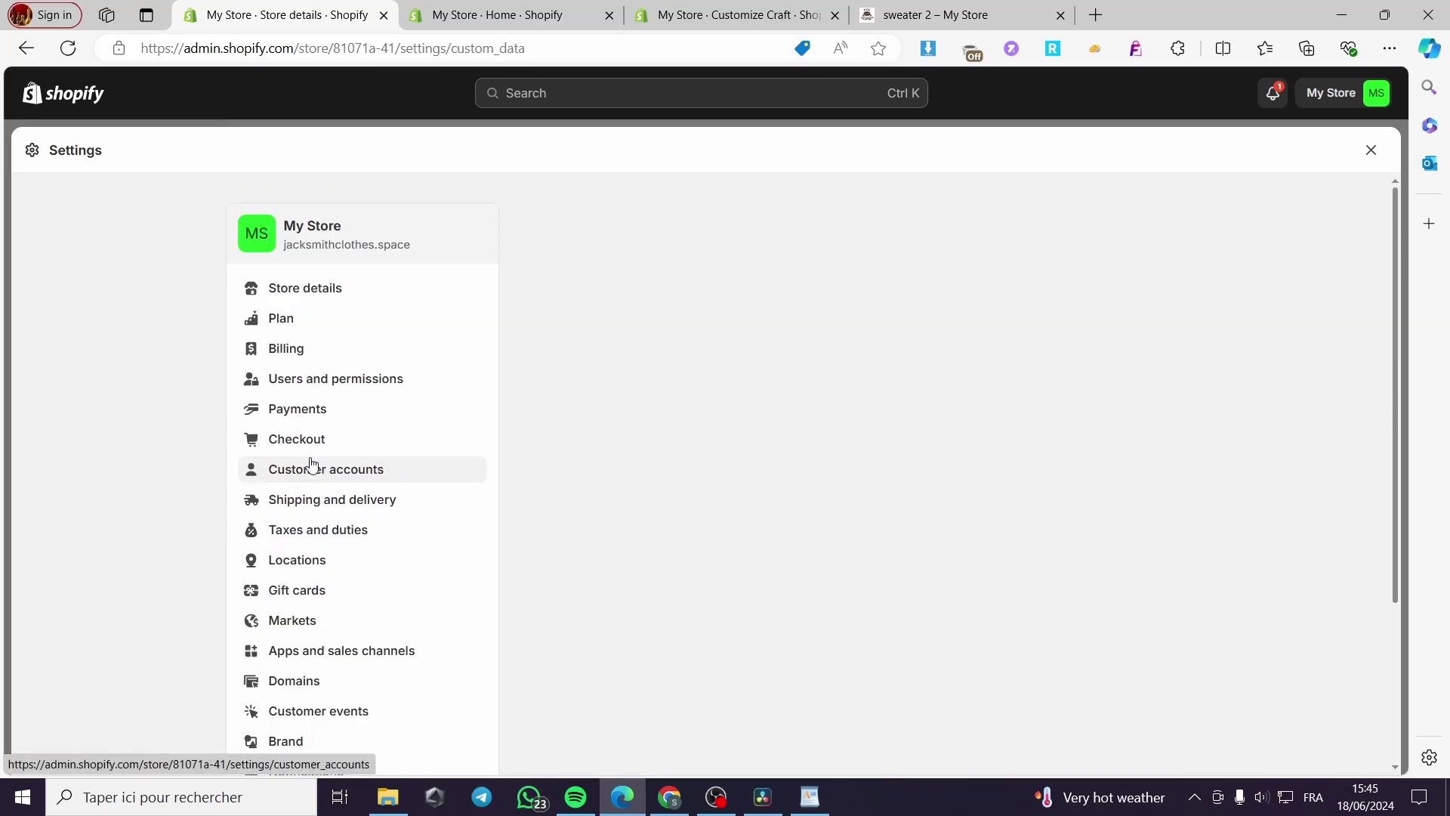
{"action": "left_click", "coordinate": [649, 400]}
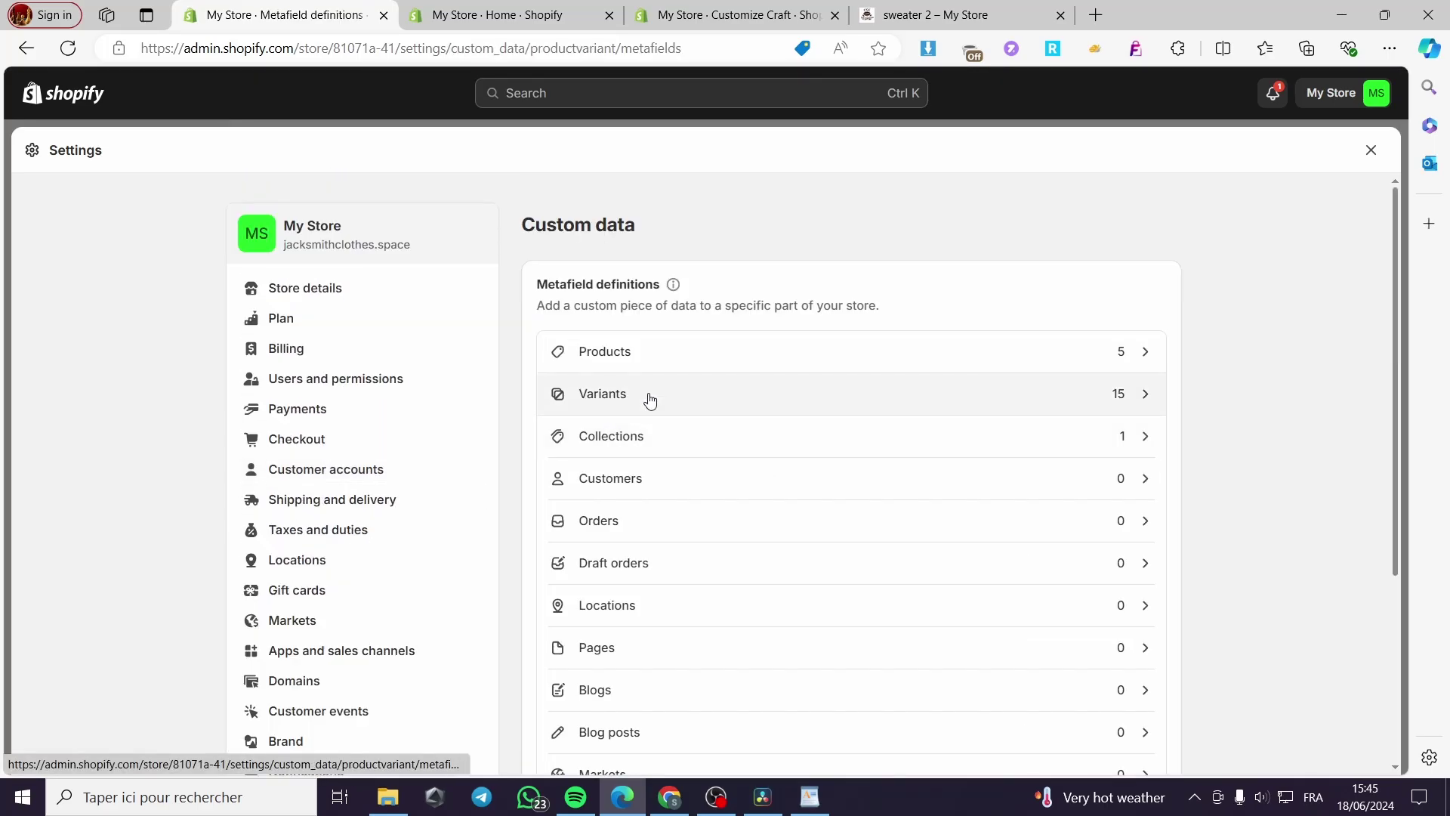
{"action": "scroll", "coordinate": [679, 389], "scroll_direction": "down", "scroll_amount": 3}
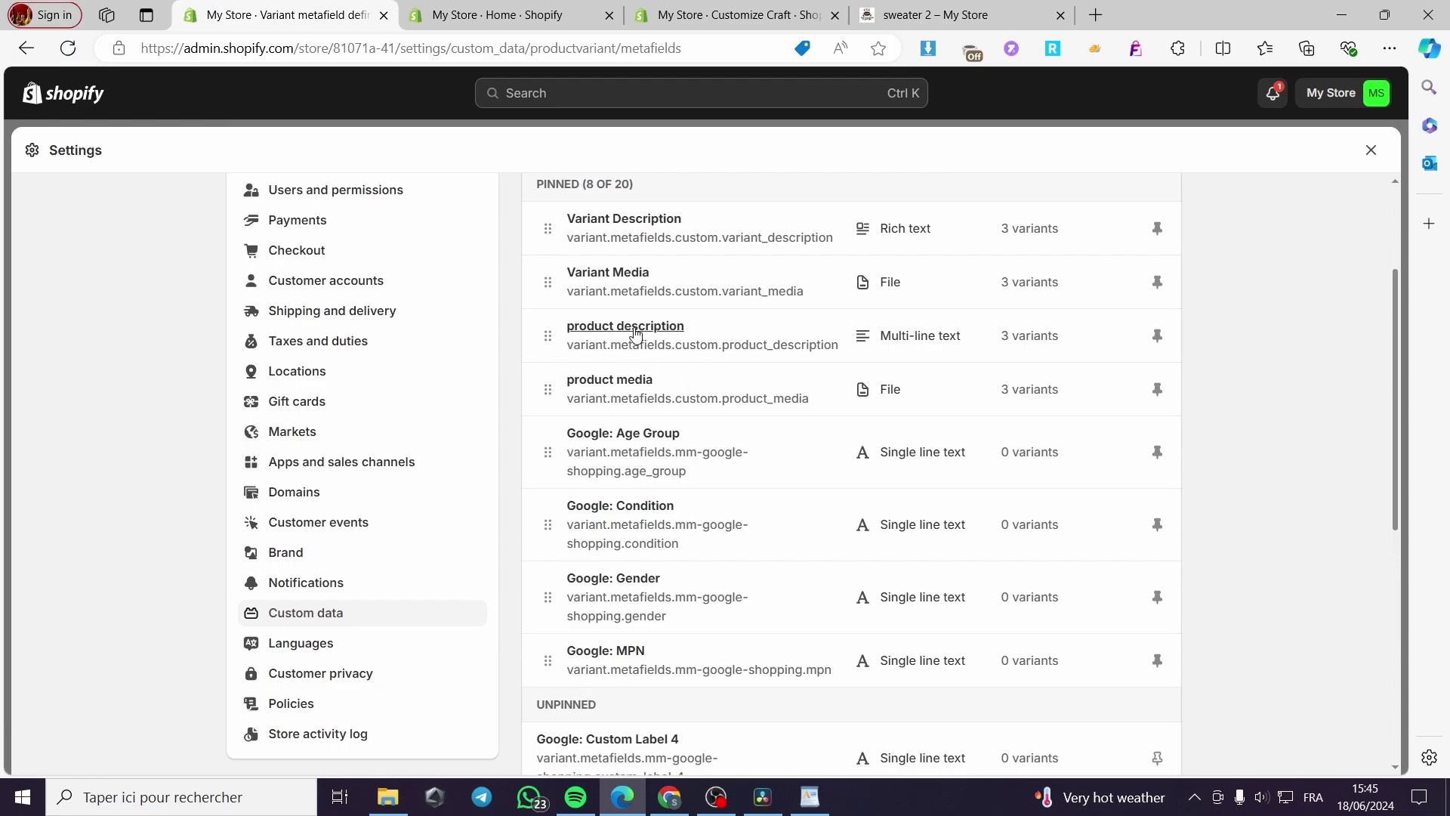
{"action": "left_click", "coordinate": [635, 333]}
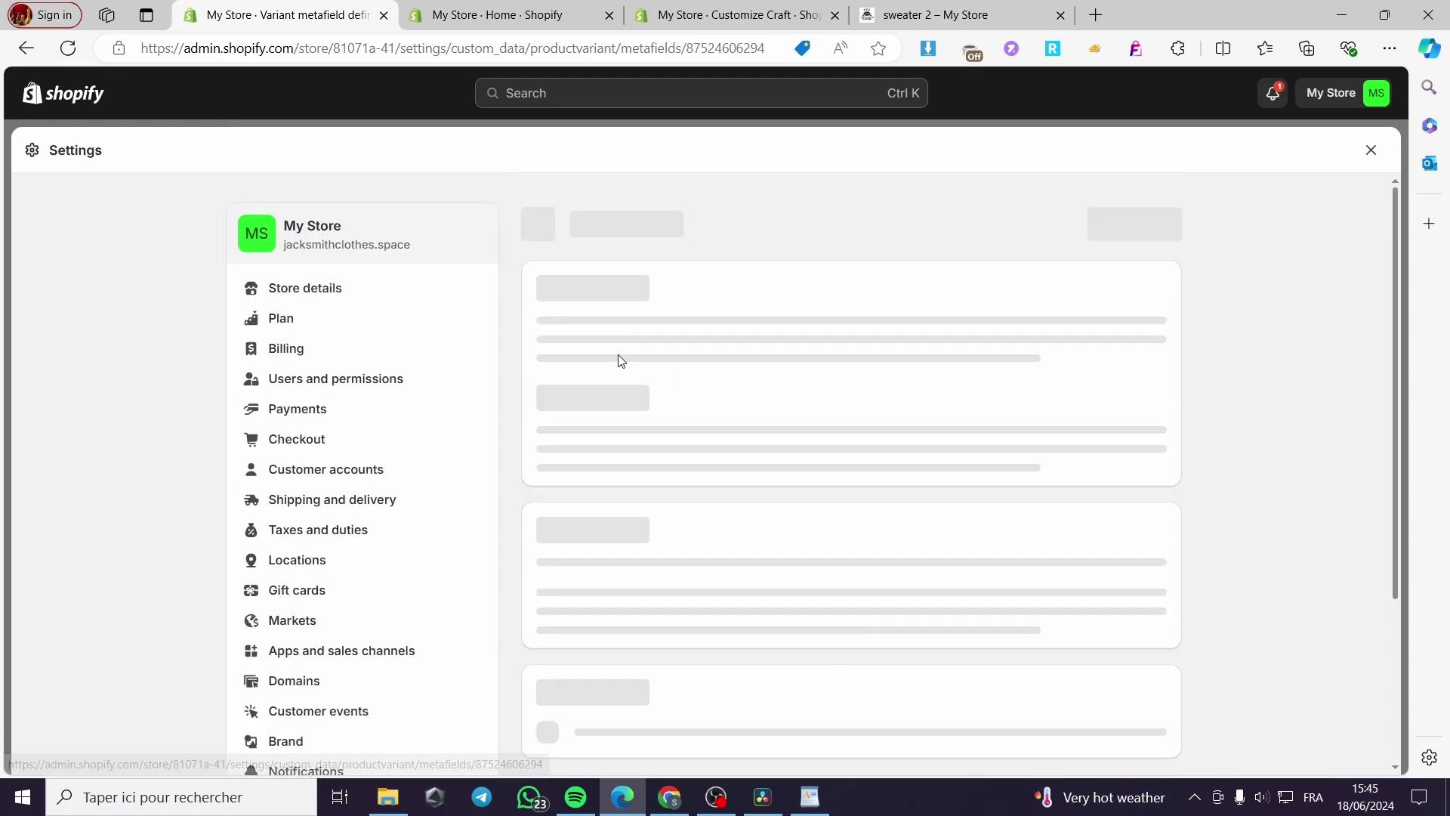
{"action": "left_click", "coordinate": [534, 227]}
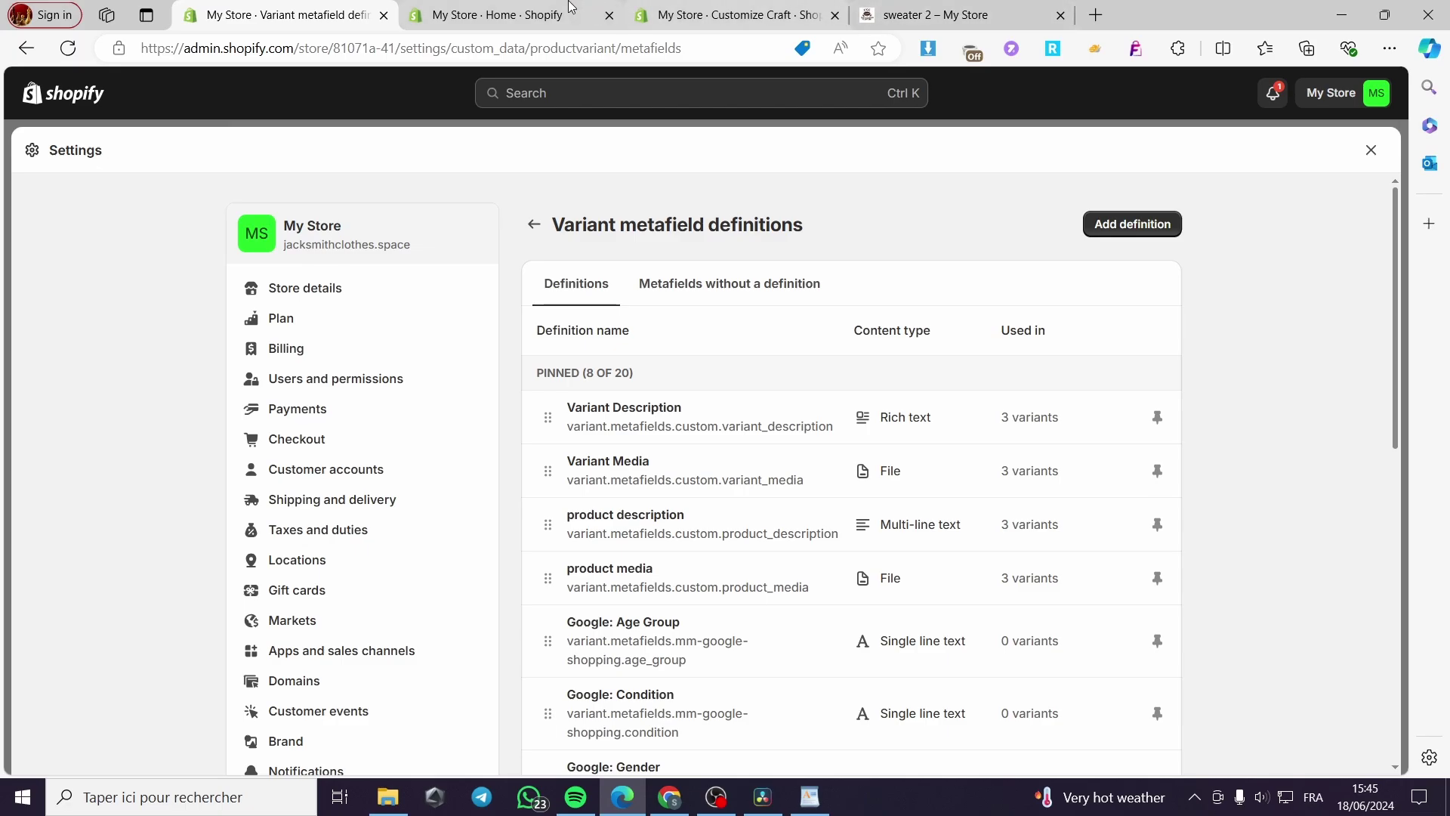
{"action": "left_click", "coordinate": [495, 15]}
{"action": "left_click", "coordinate": [732, 15]}
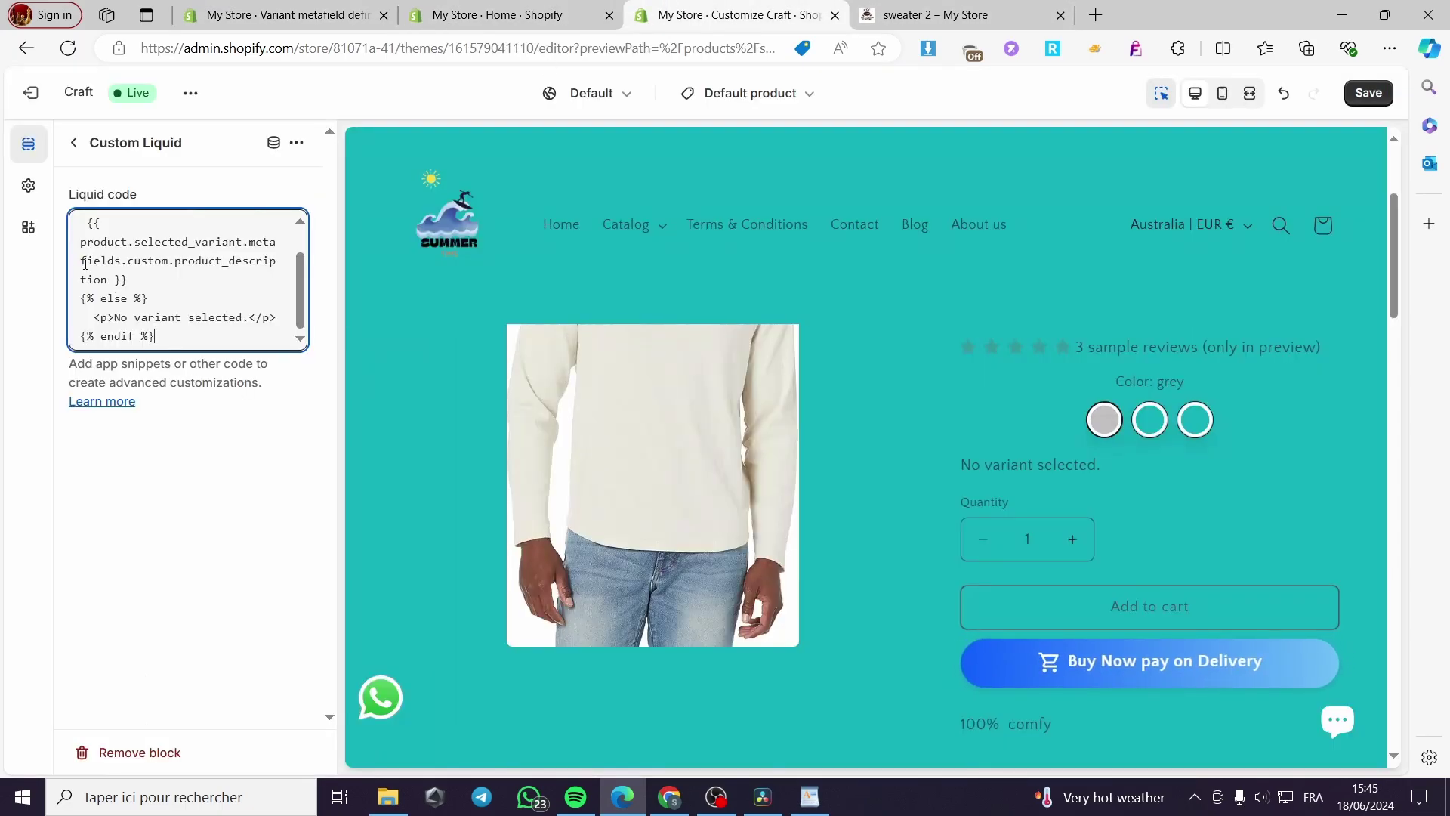
Save the Default product template changes in the theme editor
{"action": "scroll", "coordinate": [136, 262], "scroll_direction": "up", "scroll_amount": 1}
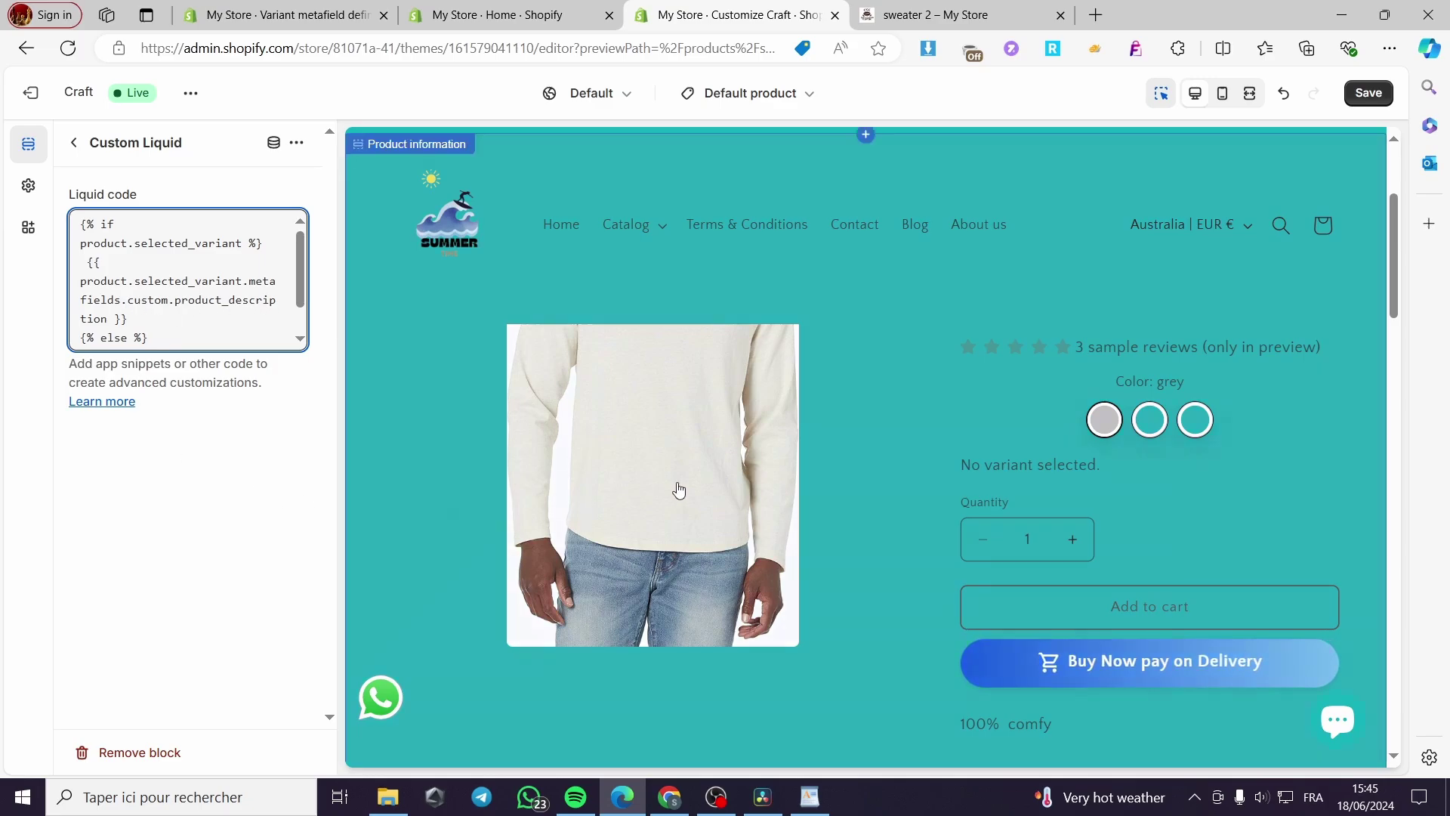
{"action": "left_click", "coordinate": [1368, 93]}
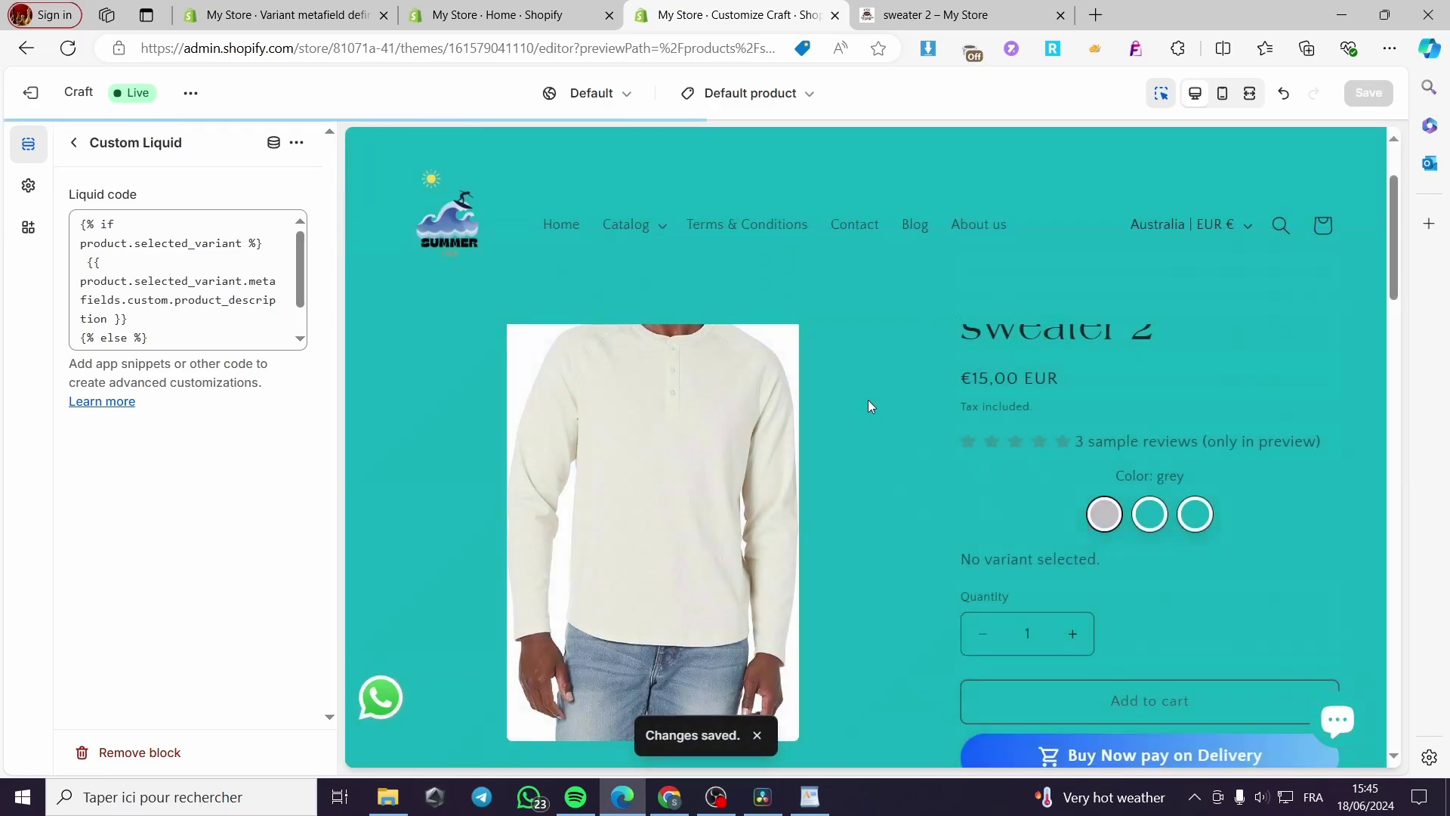
{"action": "left_click", "coordinate": [190, 92]}
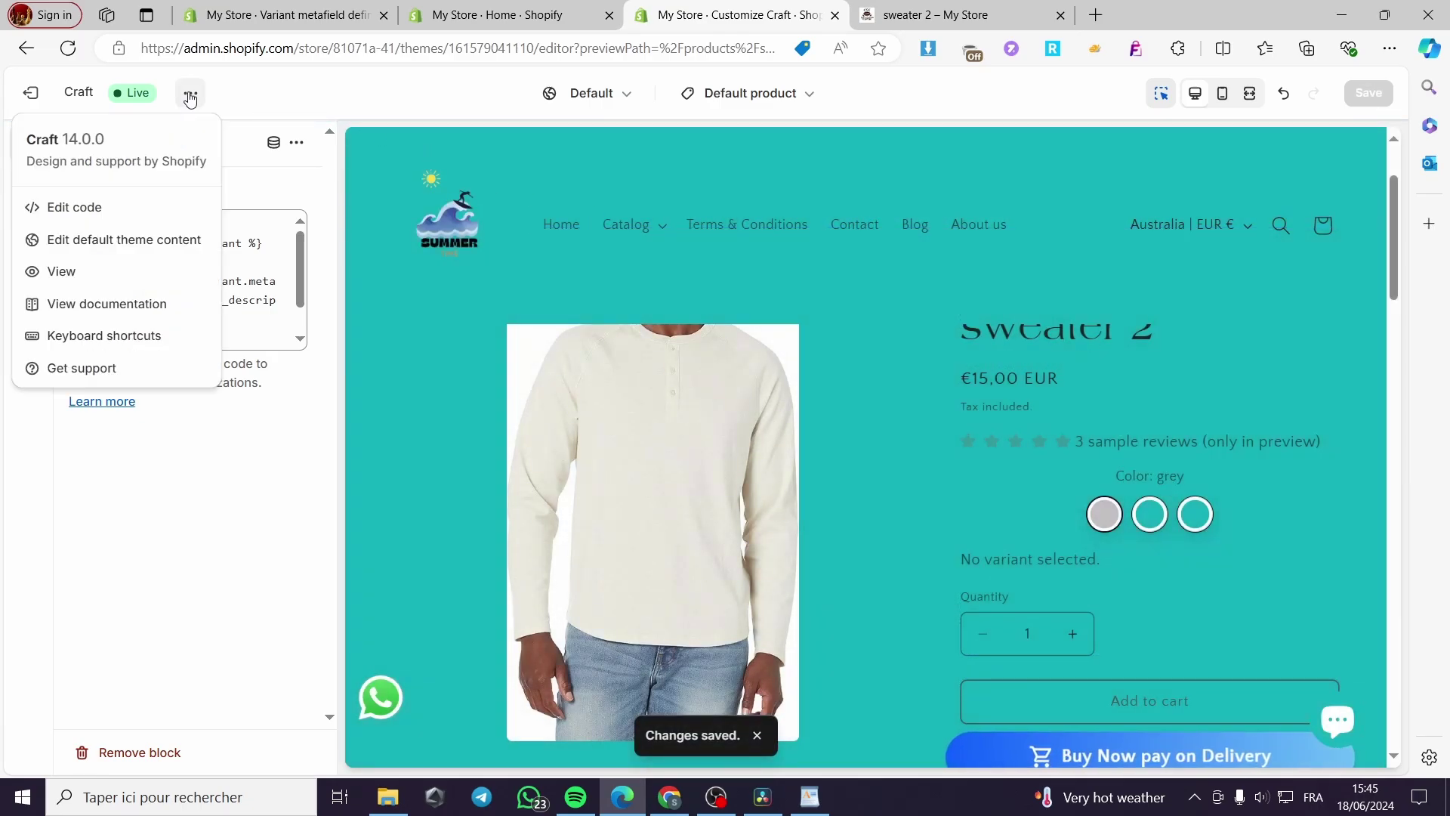
Open the live storefront and go to Catalog > winter > sweater 2
{"action": "left_click", "coordinate": [76, 276]}
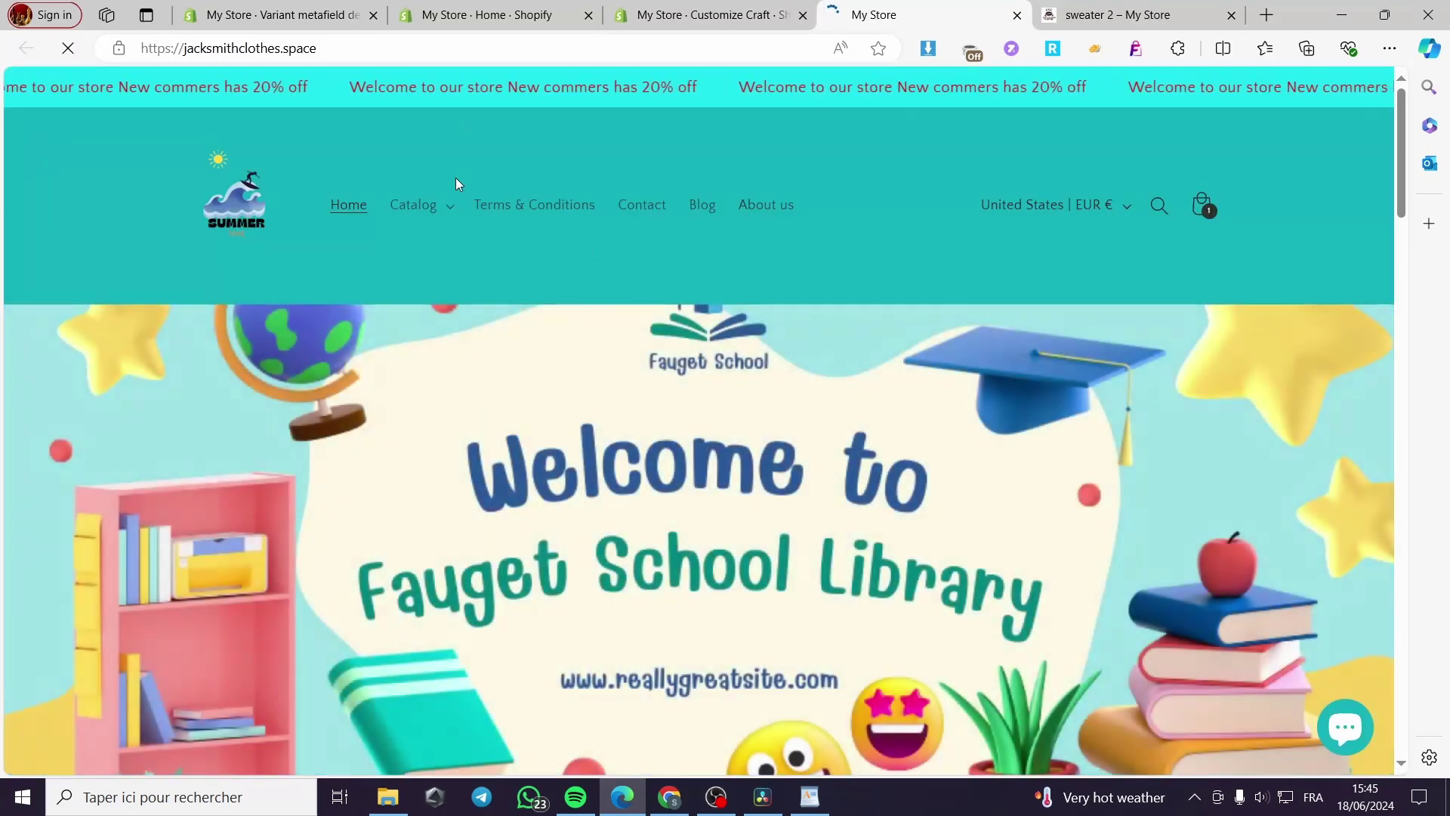
{"action": "left_click", "coordinate": [449, 205]}
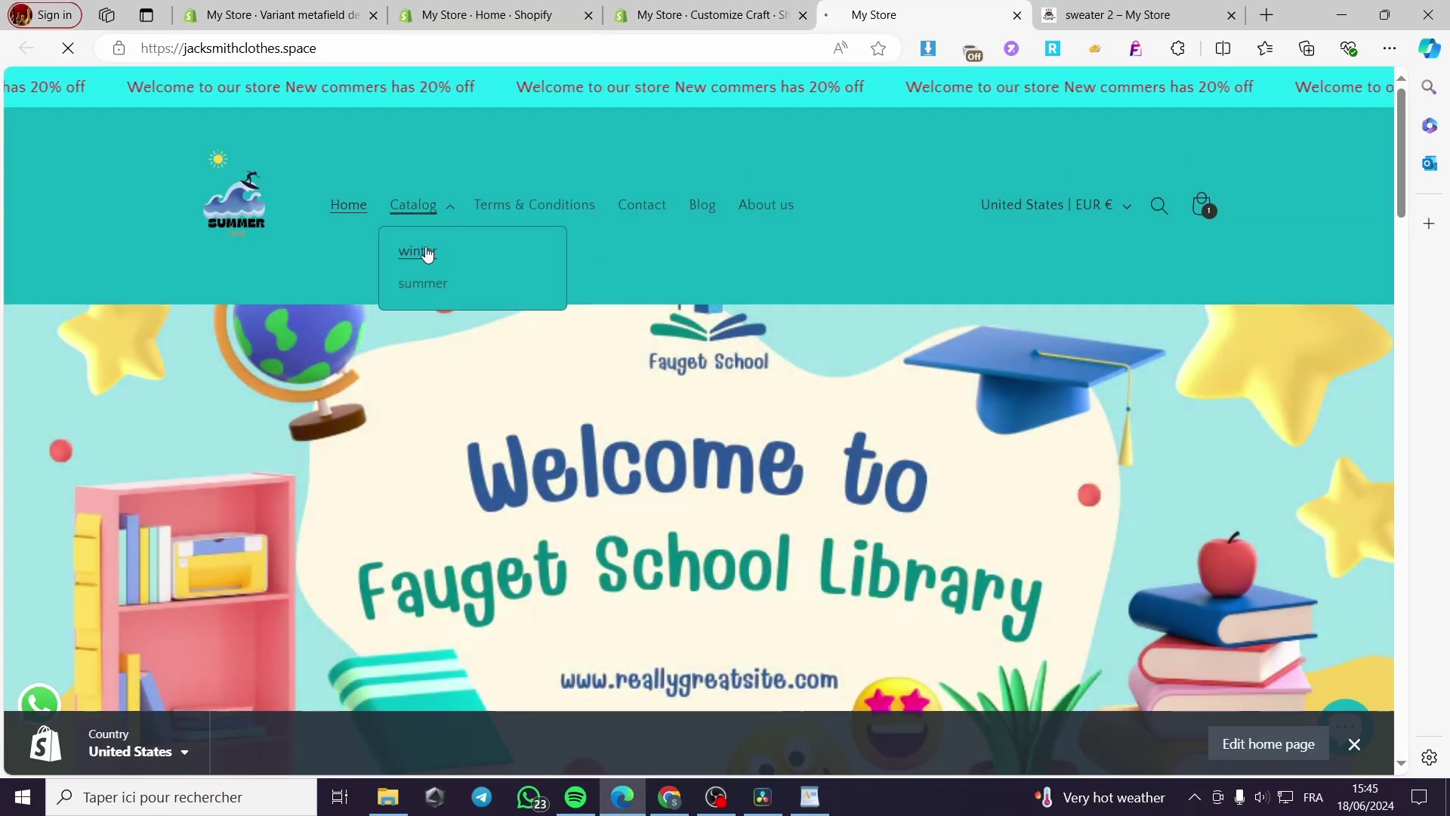
{"action": "left_click", "coordinate": [427, 253]}
{"action": "left_click", "coordinate": [896, 524]}
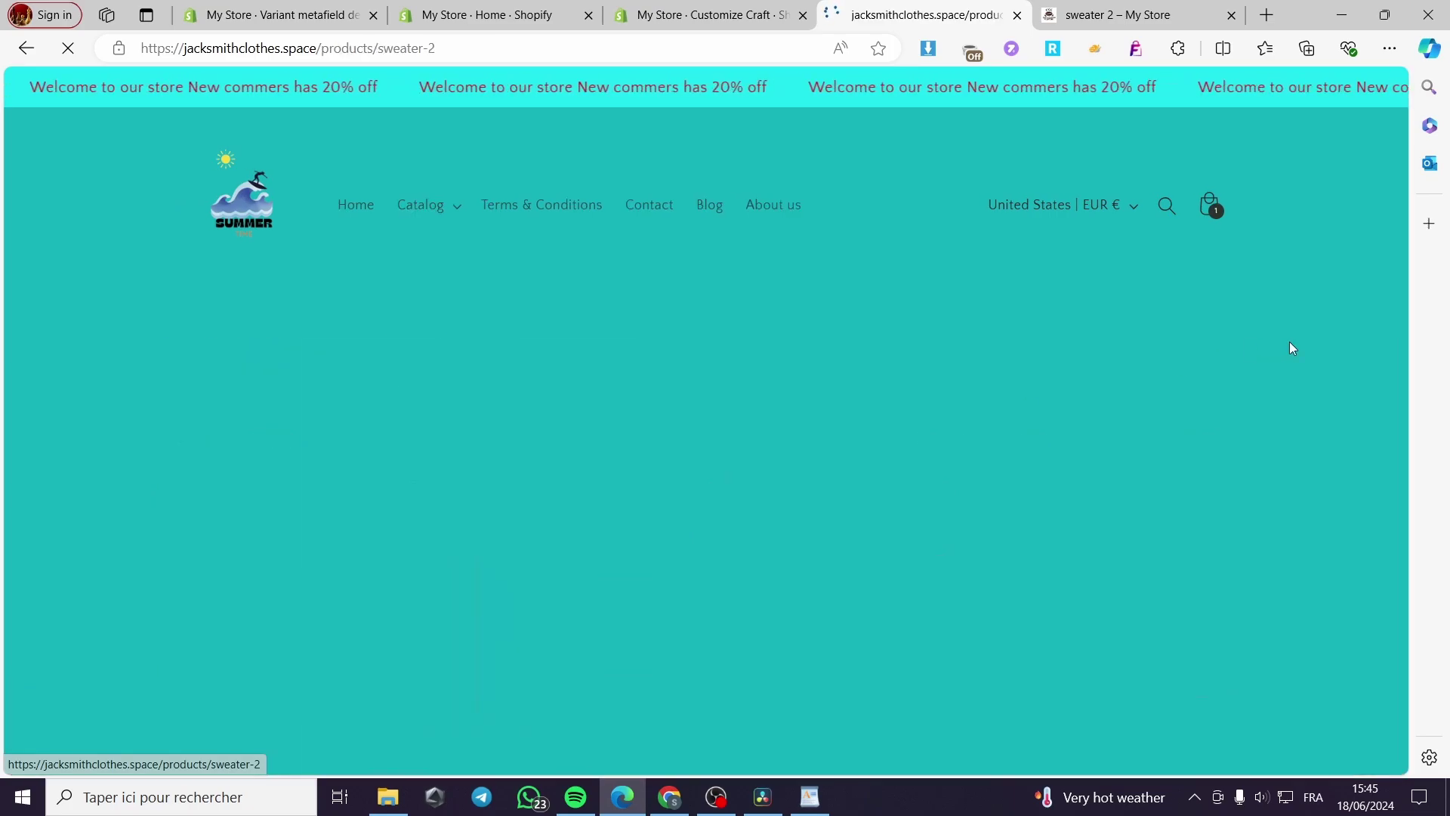
{"action": "scroll", "coordinate": [1334, 329], "scroll_direction": "down", "scroll_amount": 1}
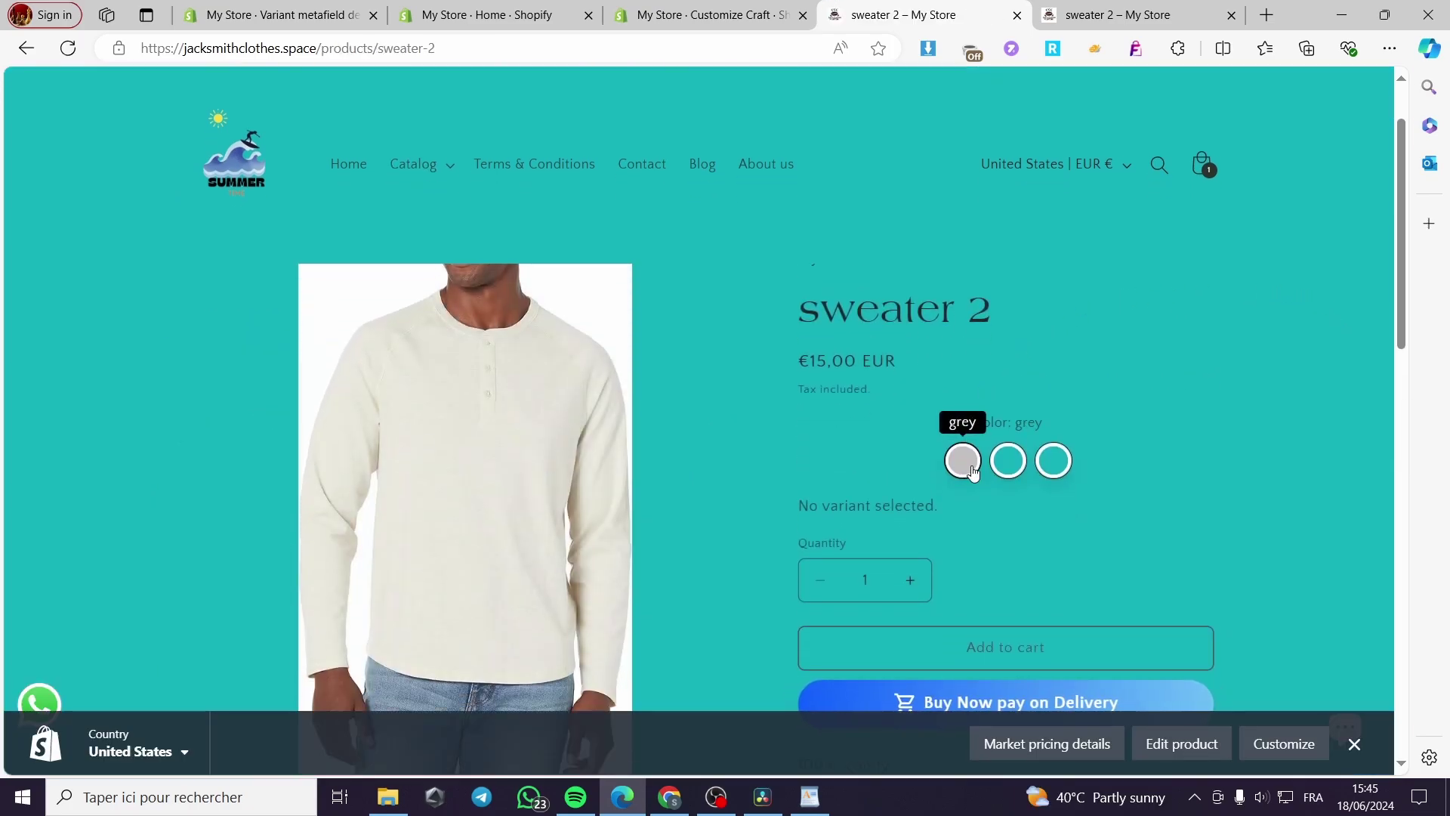
Choose the grey swatch so 'Light color for better weather' appears
{"action": "left_click", "coordinate": [1012, 464]}
{"action": "left_click", "coordinate": [1053, 462]}
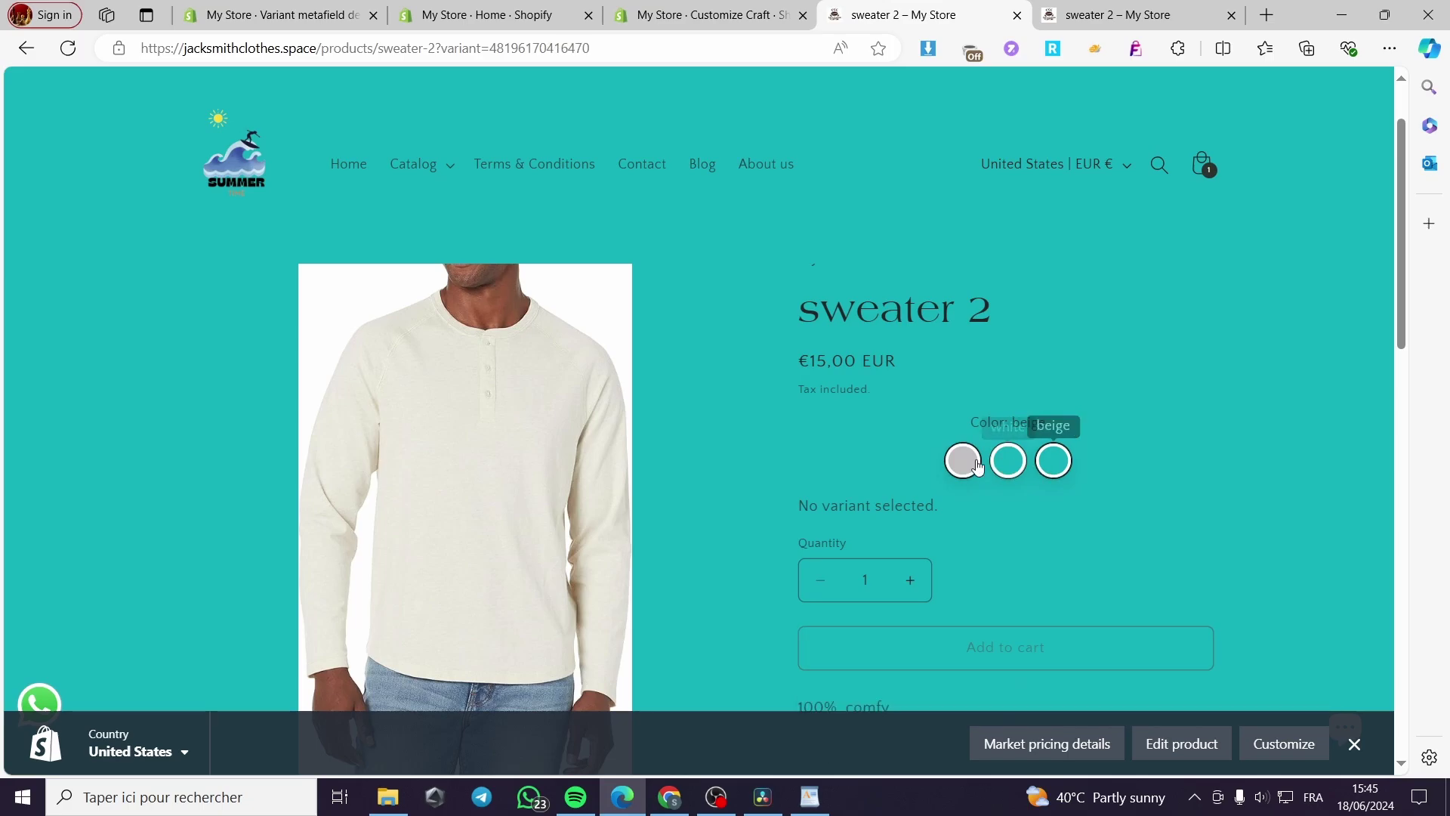
{"action": "left_click", "coordinate": [962, 461]}
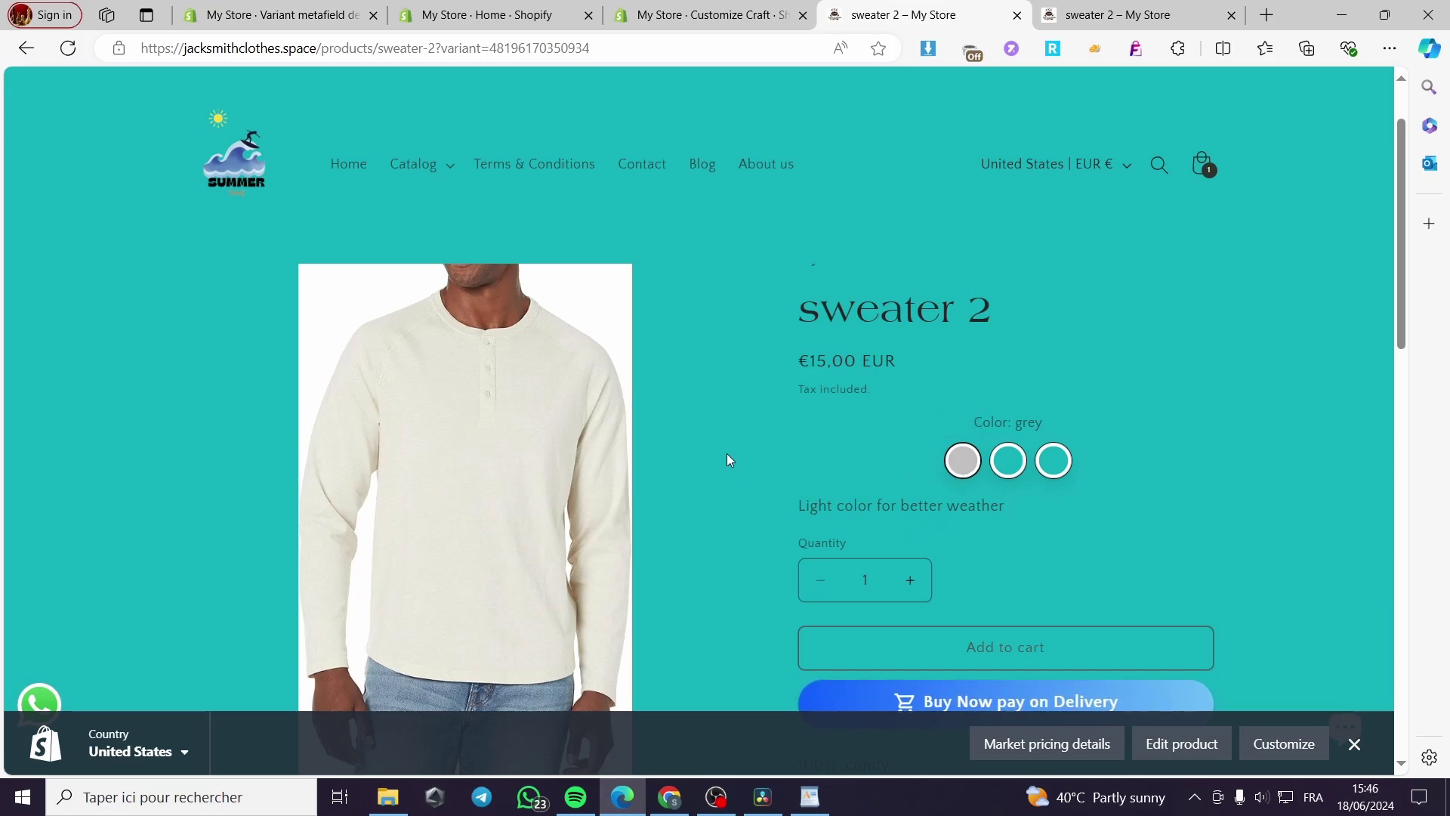
{"action": "left_click", "coordinate": [704, 10]}
Open the sweater 2 product from the admin Products list
{"action": "left_click", "coordinate": [487, 8]}
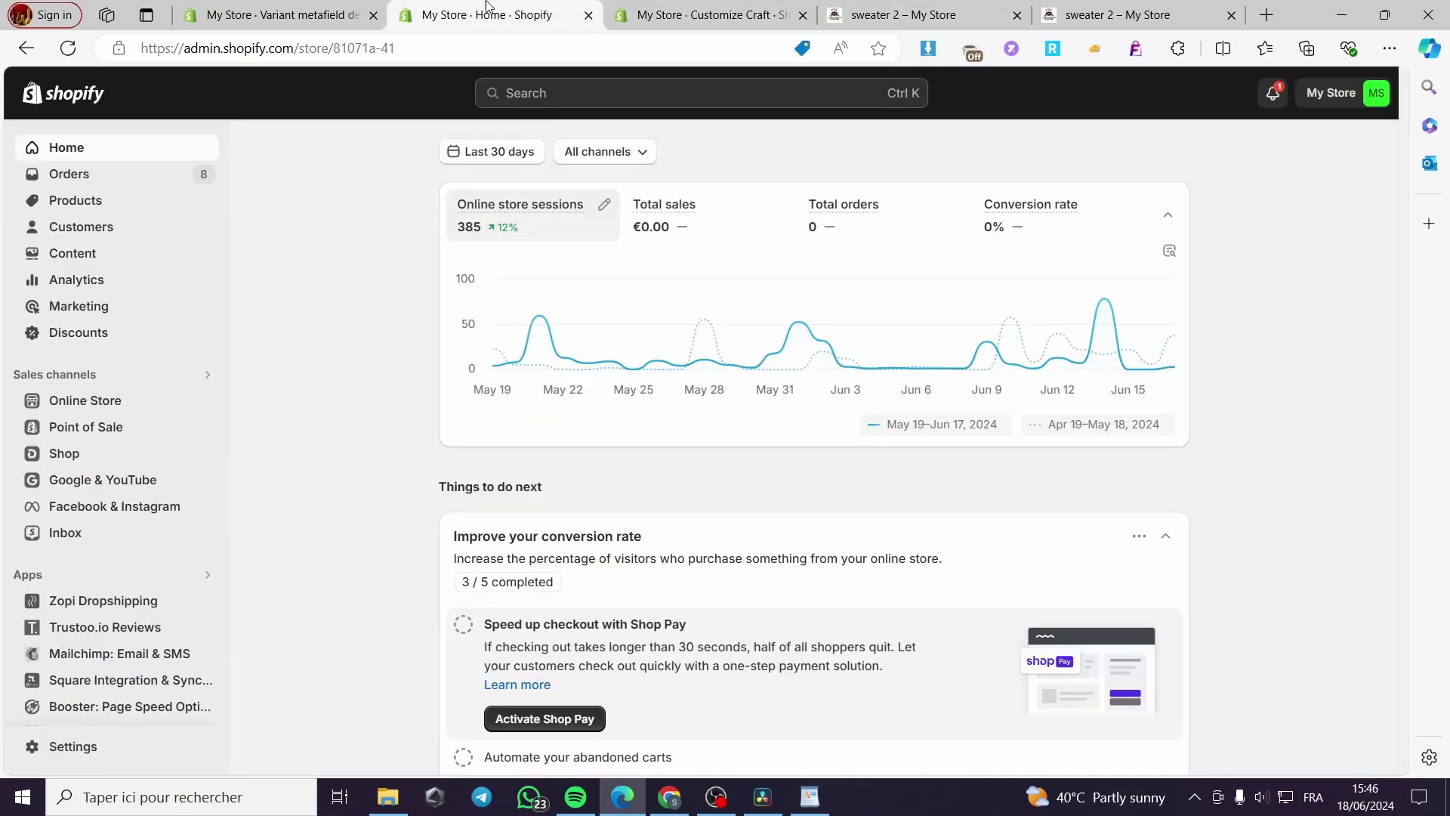
{"action": "left_click", "coordinate": [347, 10]}
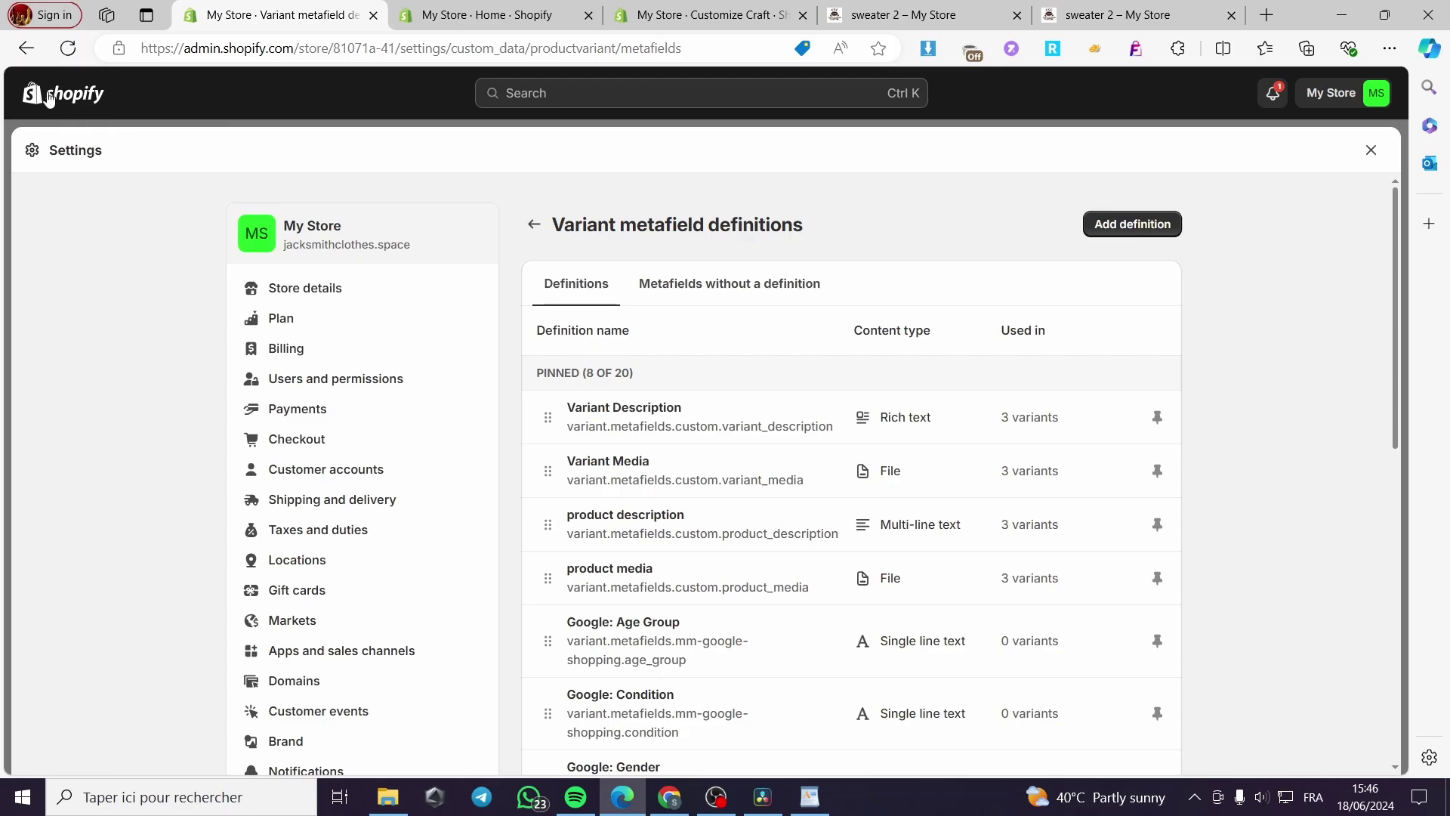
{"action": "left_click", "coordinate": [48, 97]}
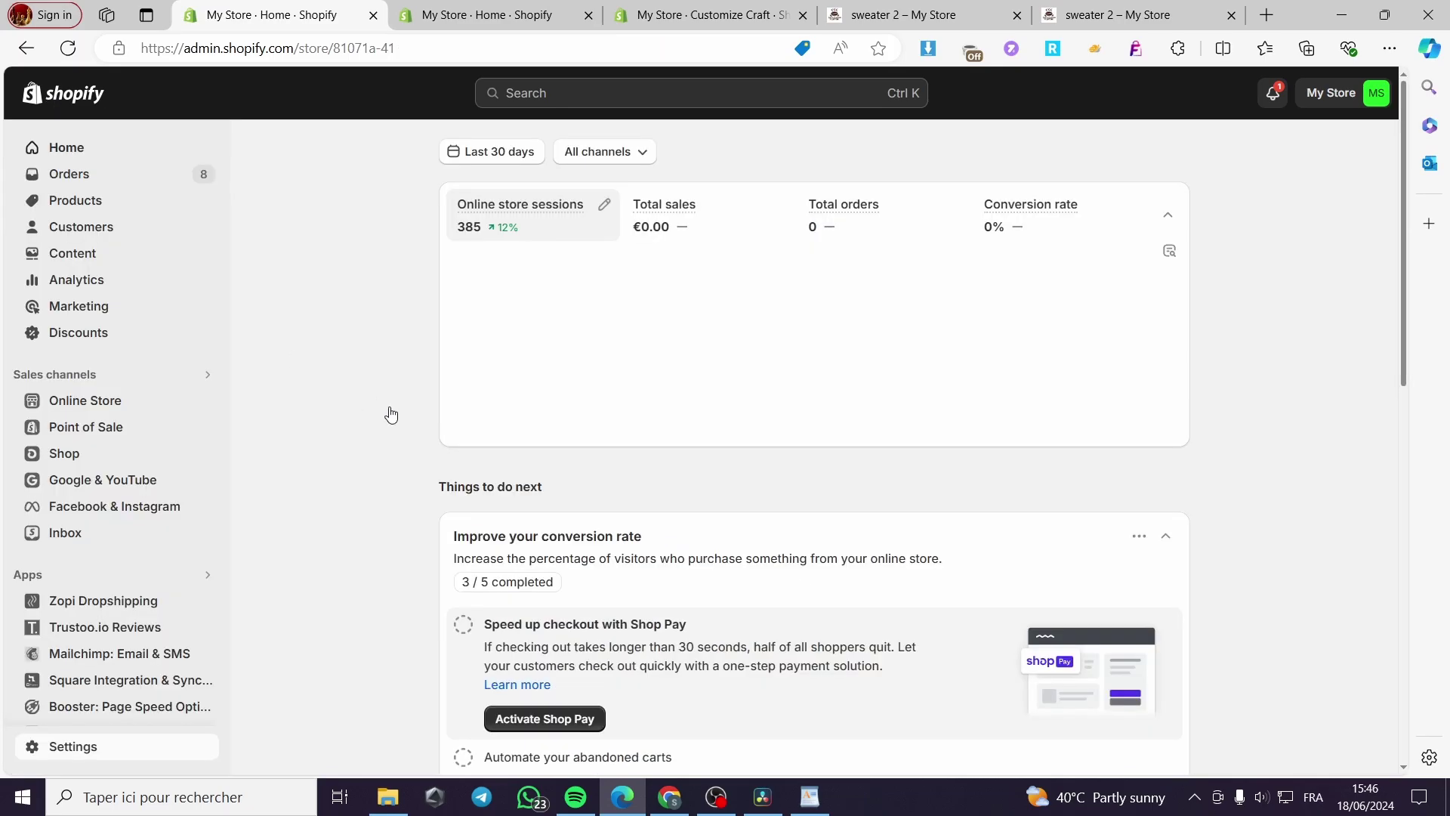
{"action": "left_click", "coordinate": [78, 200]}
{"action": "scroll", "coordinate": [506, 476], "scroll_direction": "down", "scroll_amount": 10}
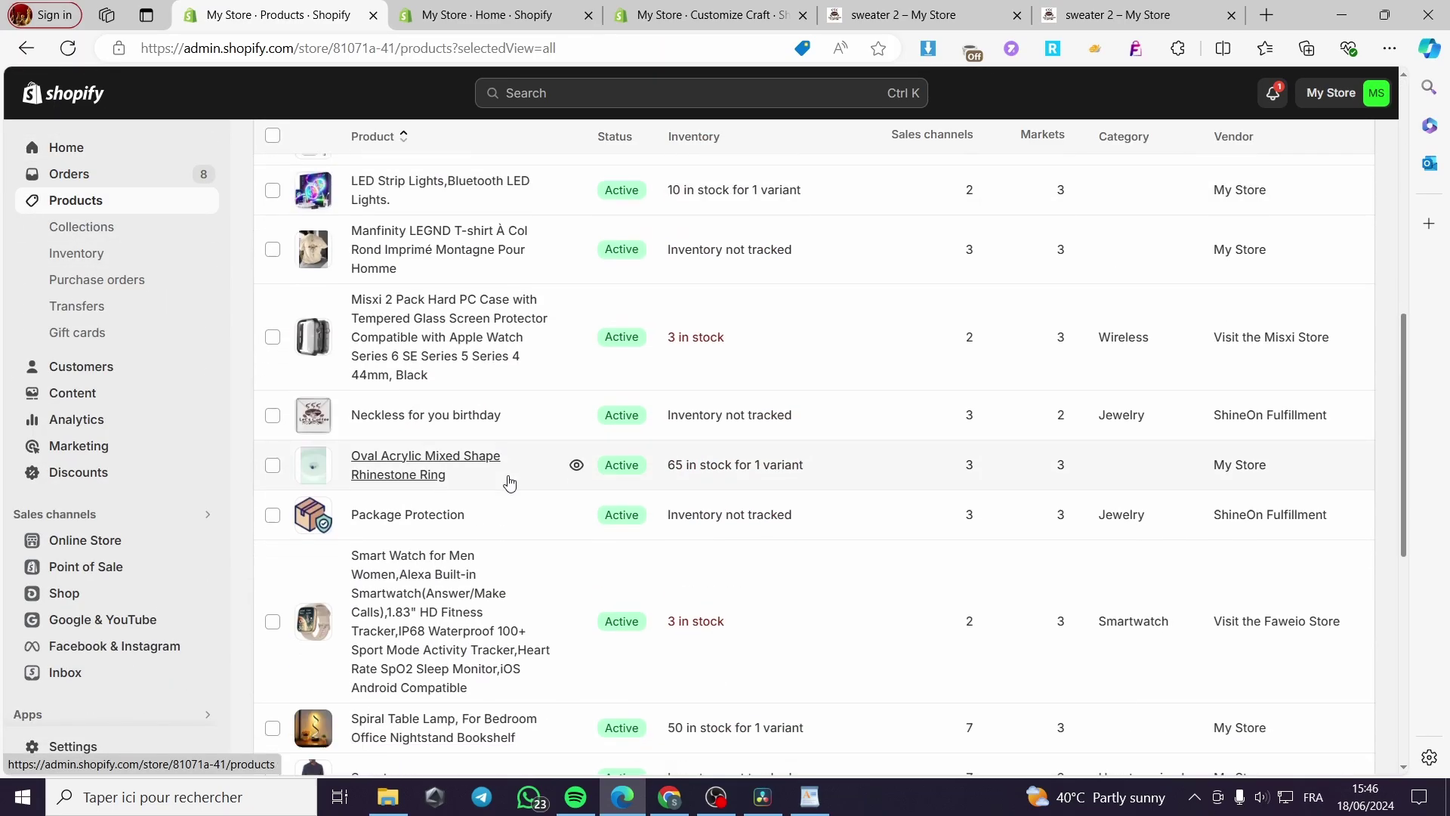
{"action": "scroll", "coordinate": [509, 482], "scroll_direction": "down", "scroll_amount": 5}
{"action": "left_click", "coordinate": [382, 372]}
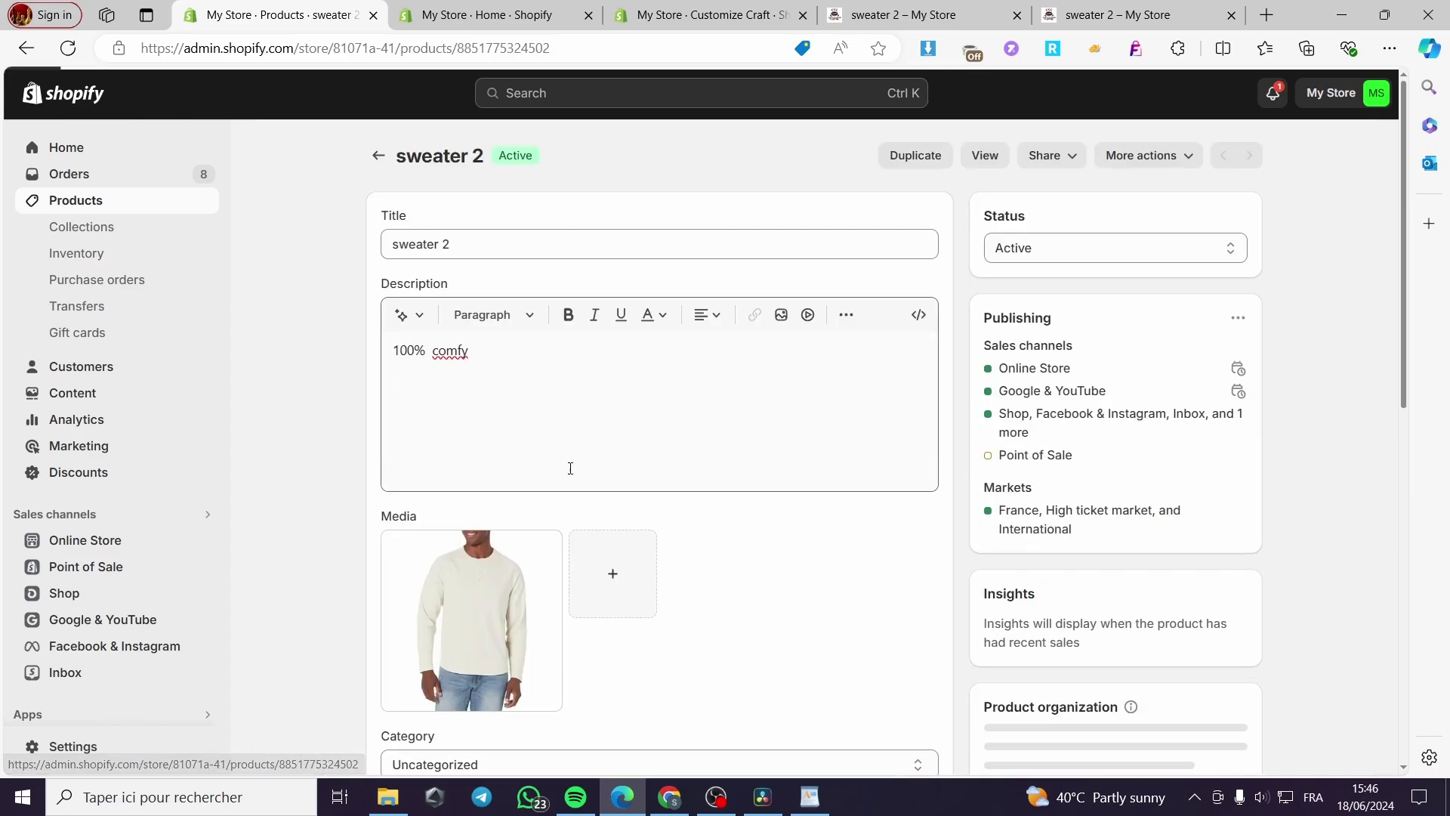
{"action": "scroll", "coordinate": [570, 467], "scroll_direction": "down", "scroll_amount": 10}
Open the grey variant and view its Variant Media metafield definition, custom.variant_media
{"action": "left_click", "coordinate": [439, 475]}
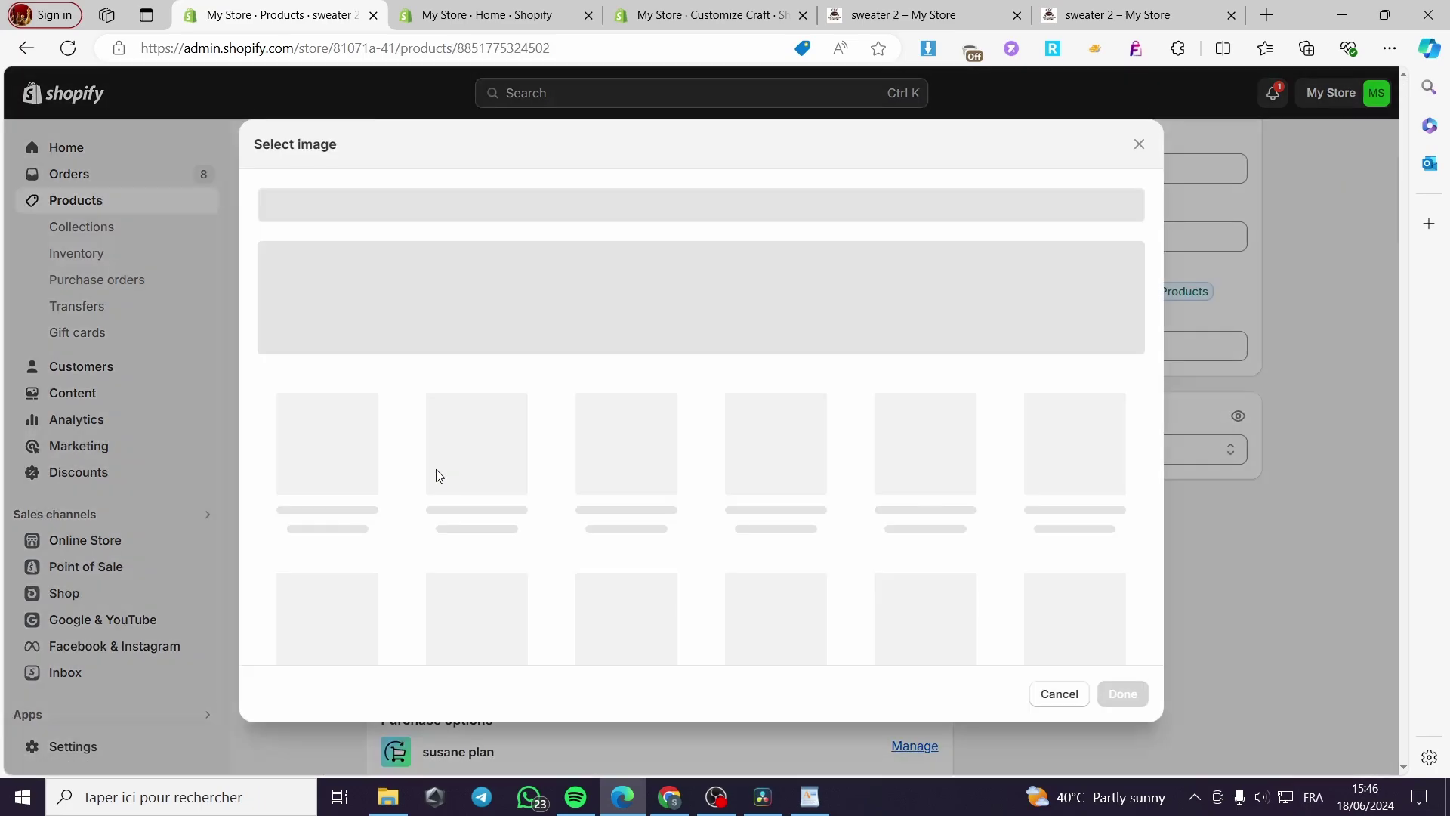
{"action": "left_click", "coordinate": [1062, 721]}
{"action": "left_click", "coordinate": [508, 472]}
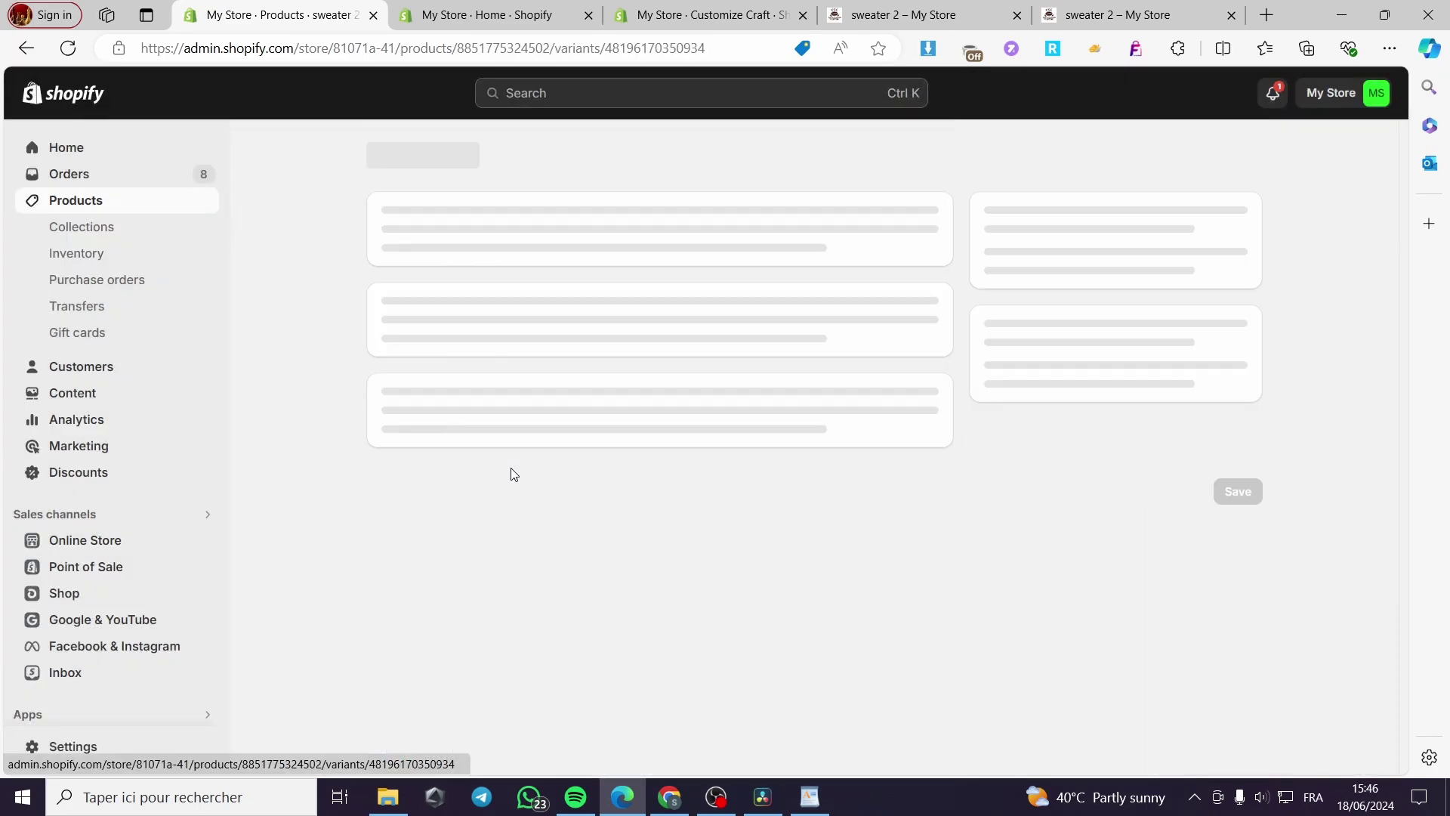
{"action": "scroll", "coordinate": [1239, 532], "scroll_direction": "down", "scroll_amount": 15}
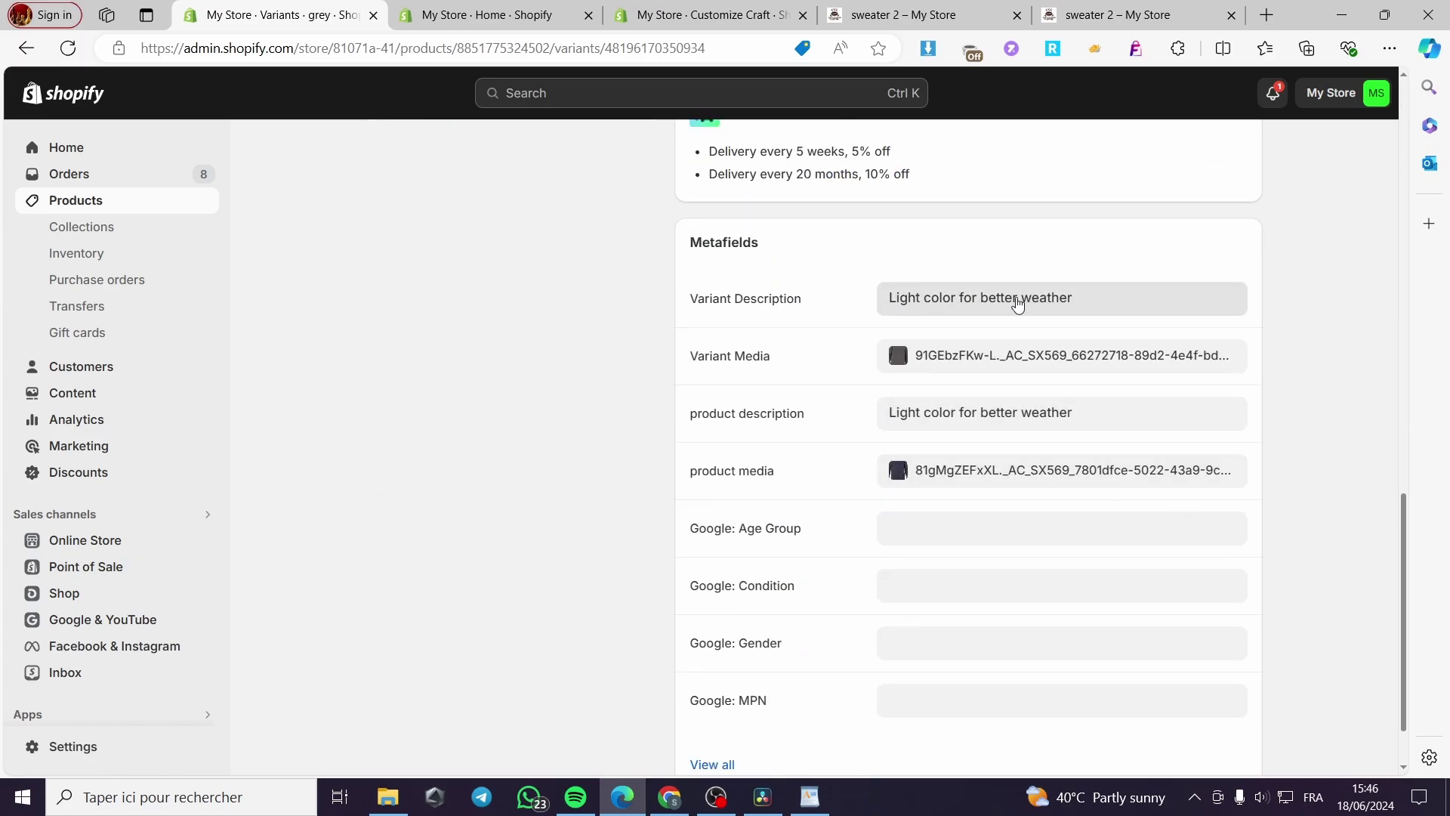
{"action": "scroll", "coordinate": [602, 462], "scroll_direction": "up", "scroll_amount": 3}
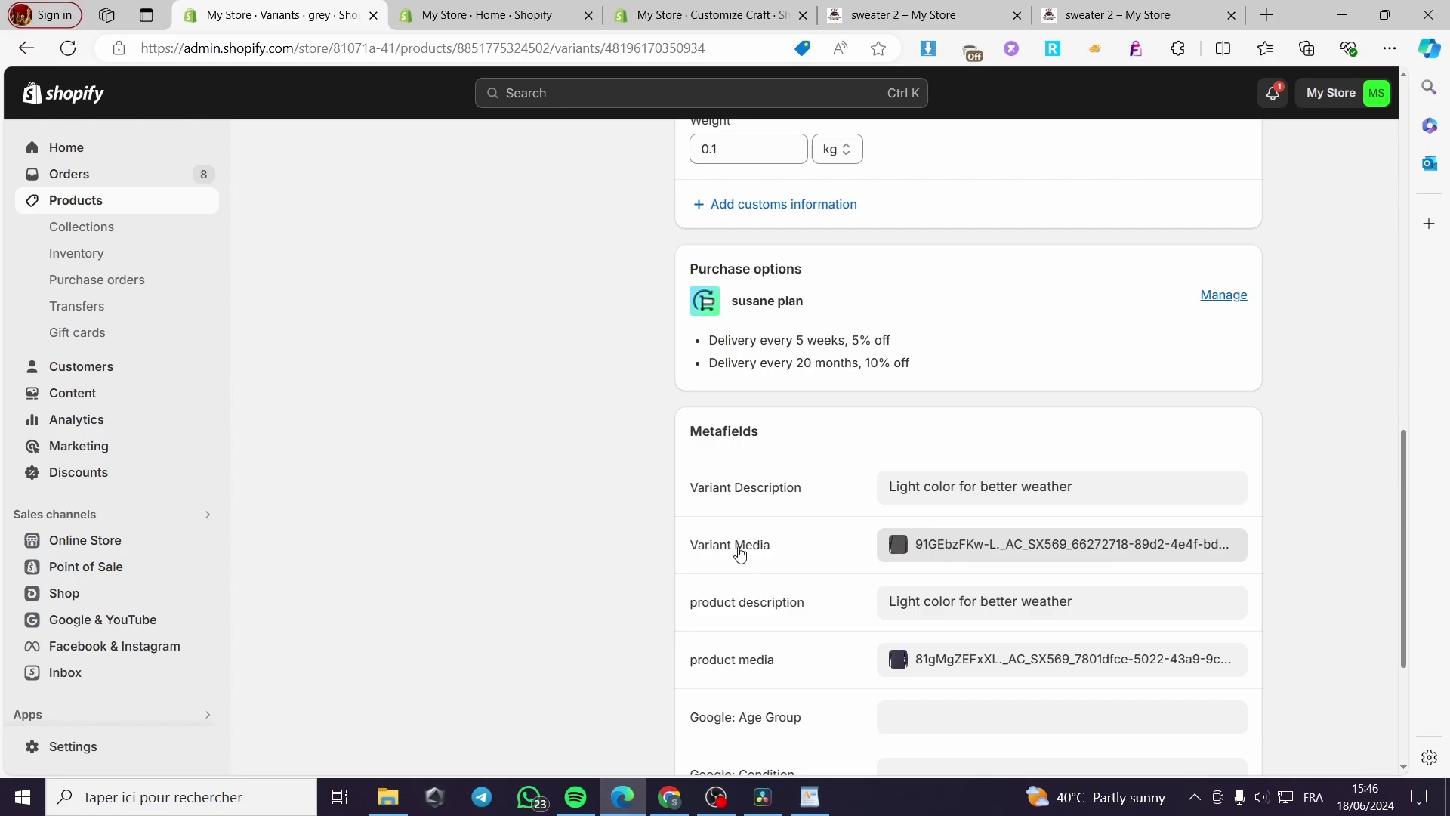
{"action": "mouse_move", "coordinate": [740, 553]}
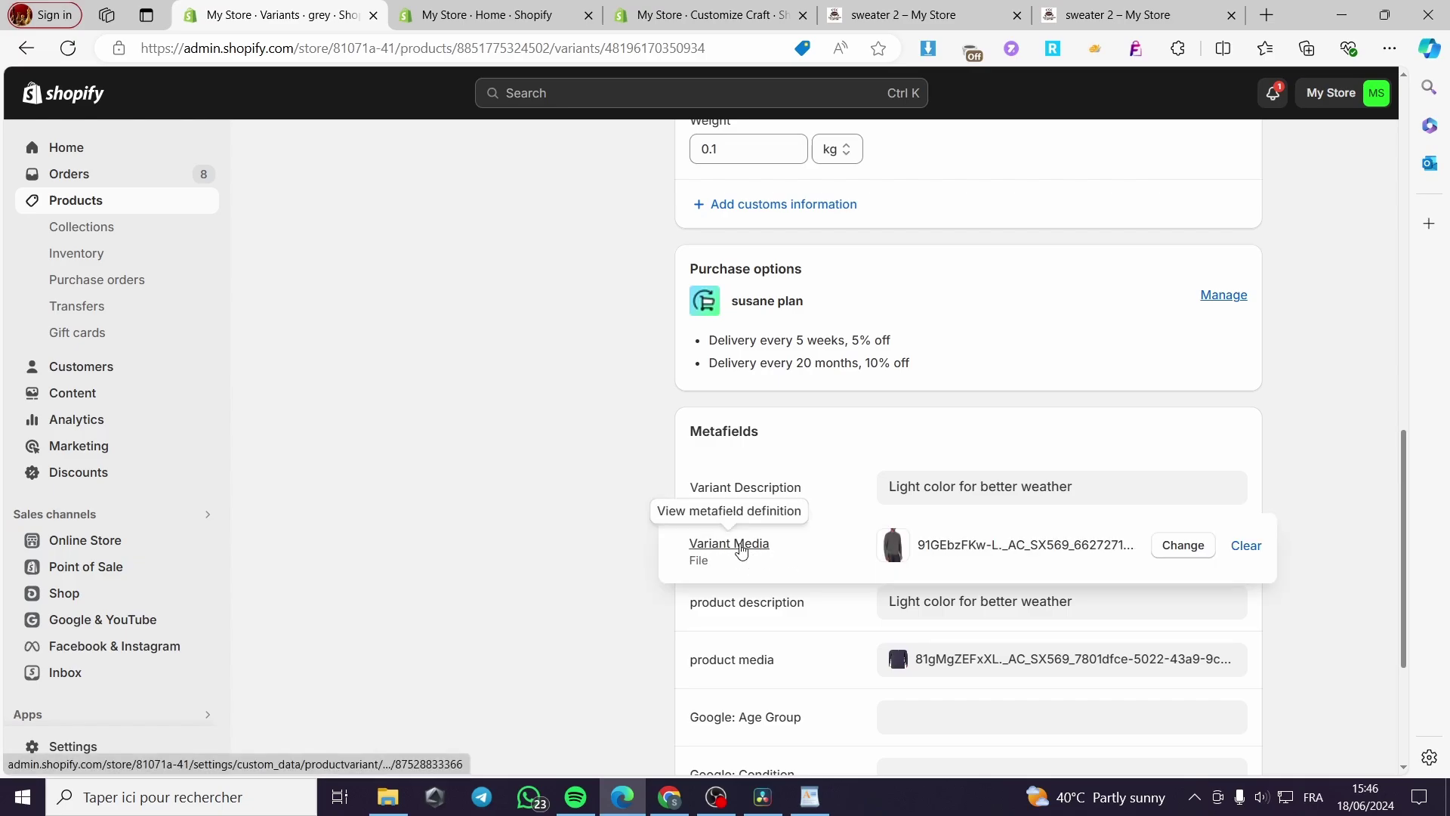
{"action": "left_click", "coordinate": [740, 546]}
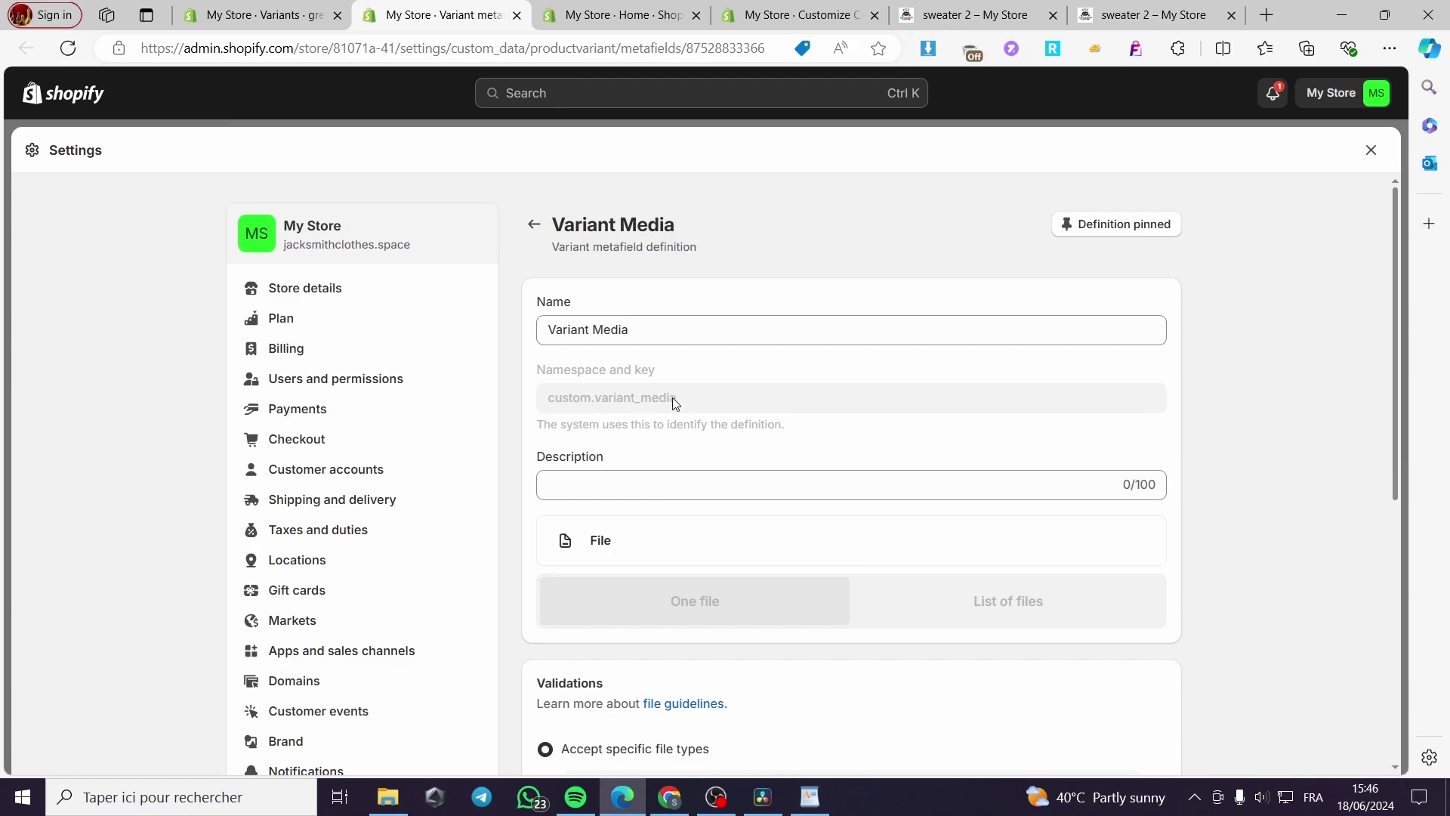
Review the product_description metafield path in the WordPad Liquid snippet
{"action": "left_click", "coordinate": [809, 797]}
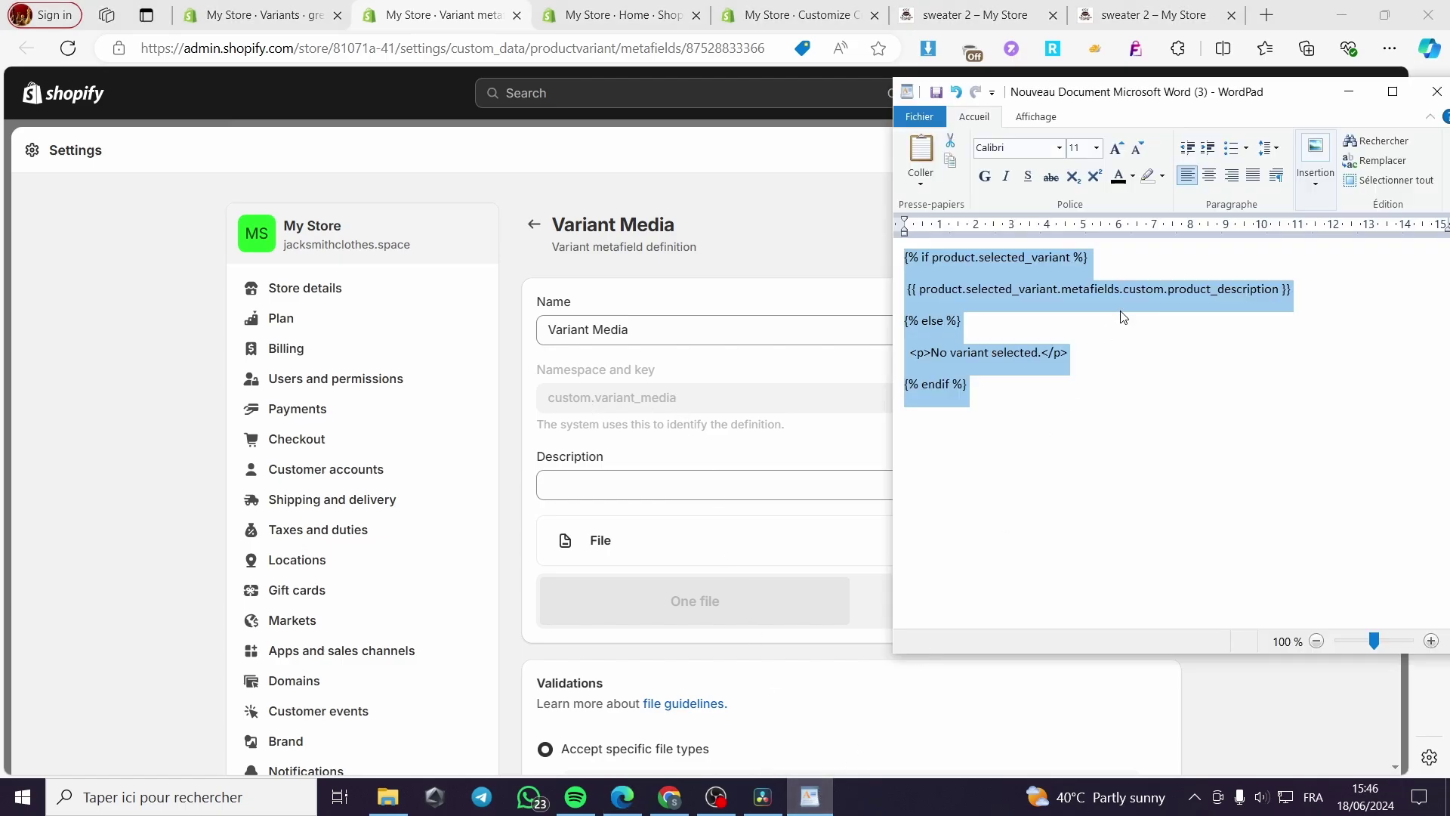
{"action": "left_click", "coordinate": [1121, 289]}
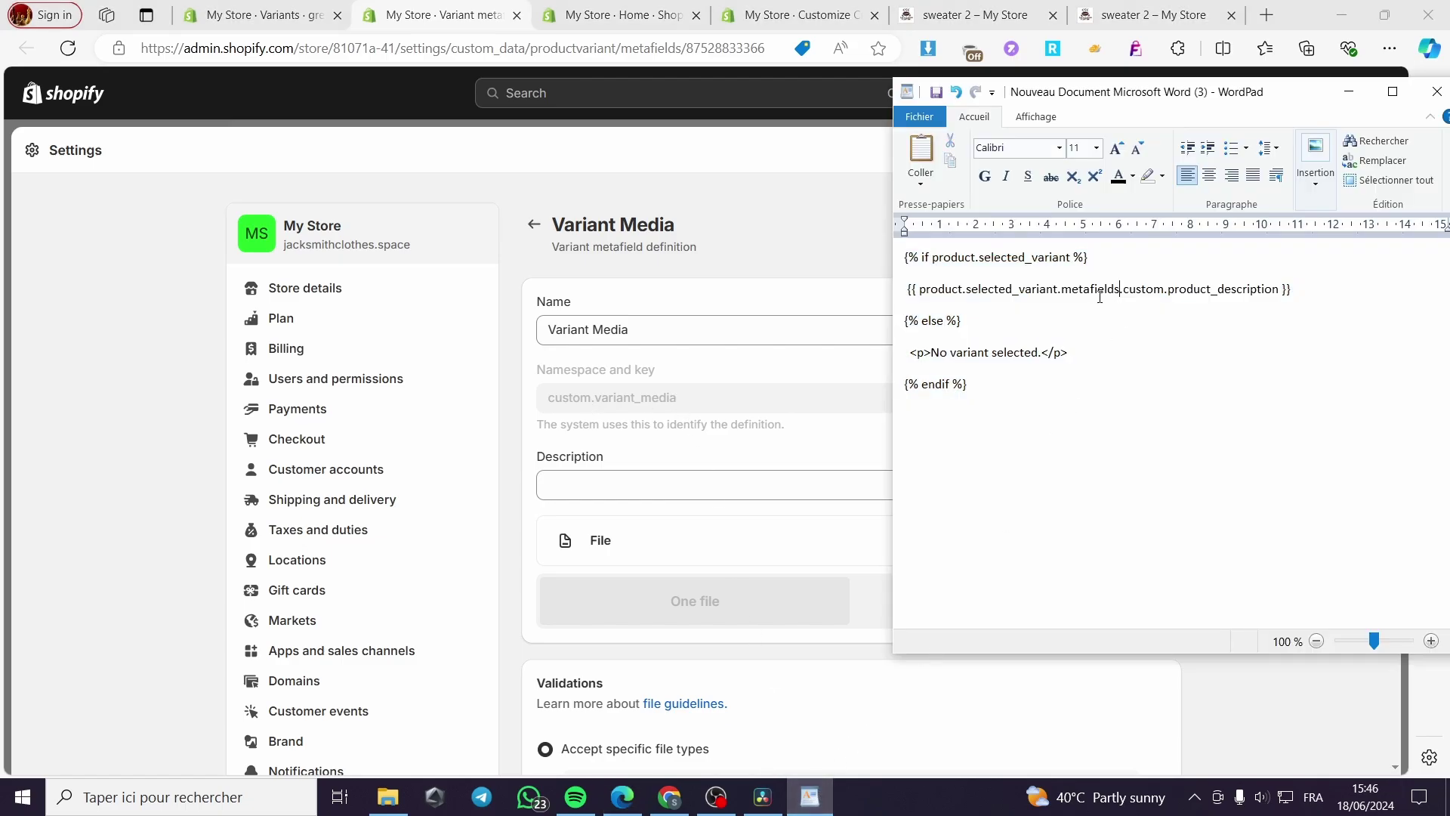
{"action": "double_click", "coordinate": [1200, 290]}
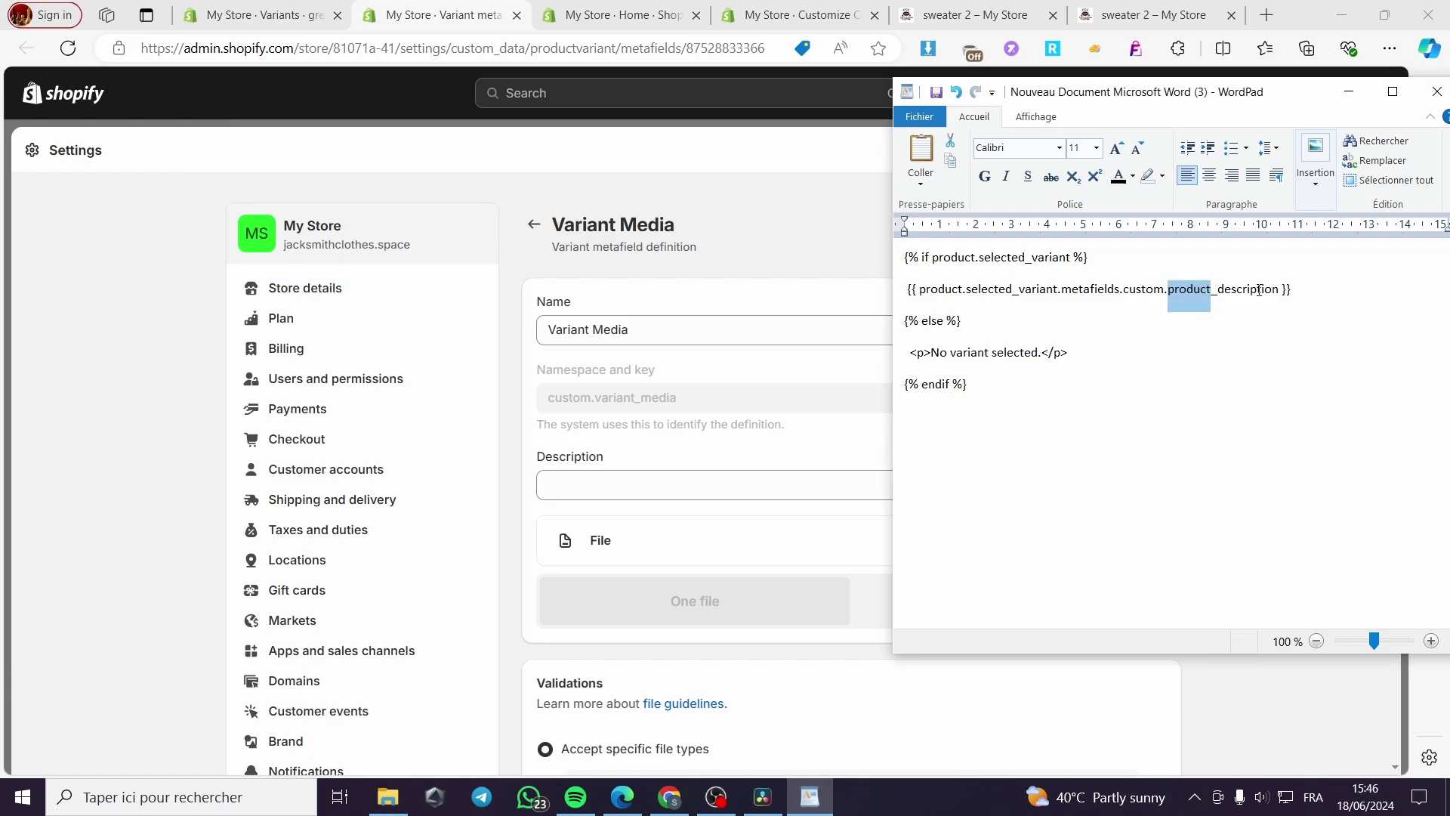
Return to the Customize Craft theme editor tab showing sweater 2
{"action": "left_click", "coordinate": [716, 219]}
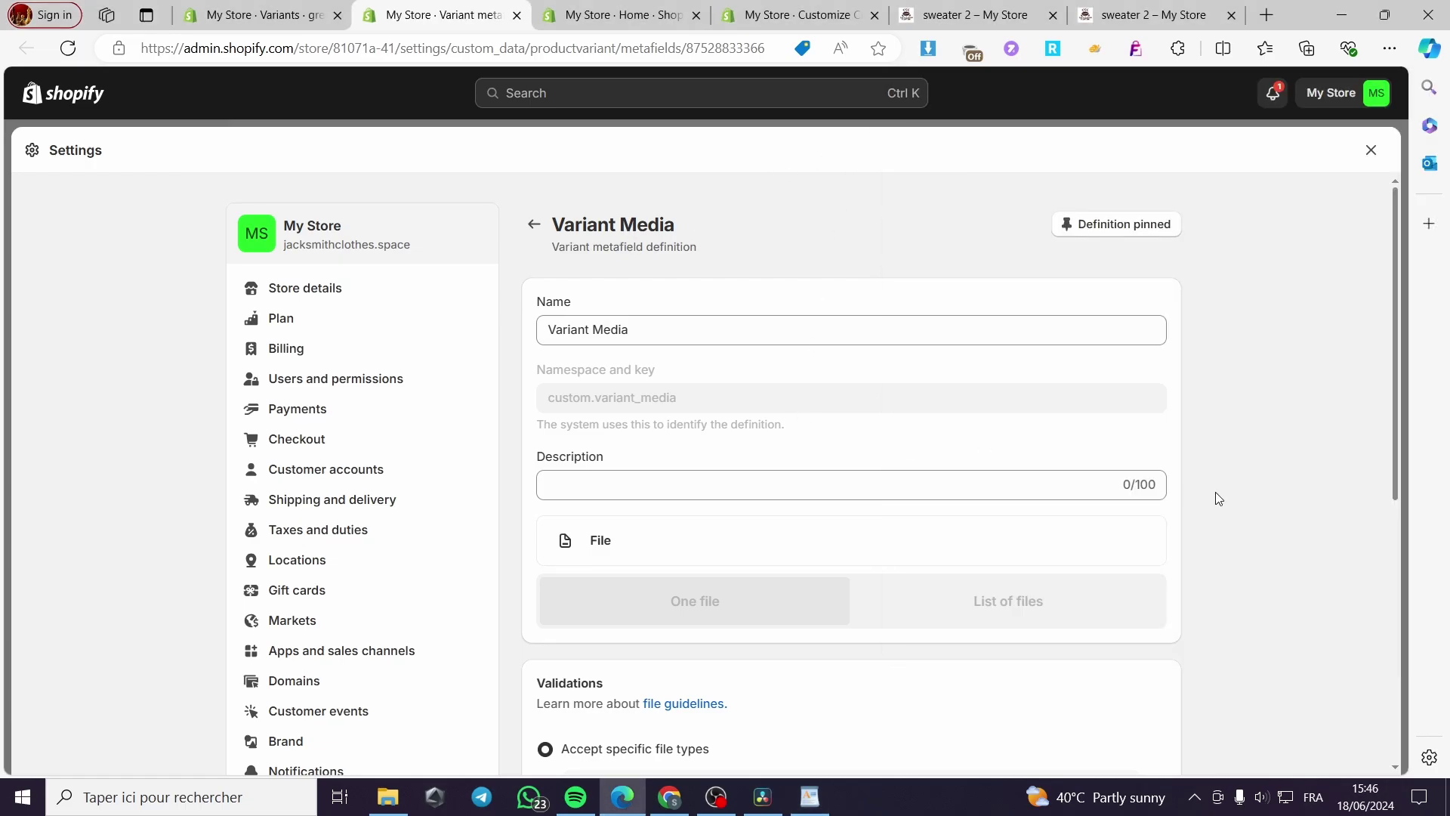
{"action": "key", "text": "ctrl+Tab"}
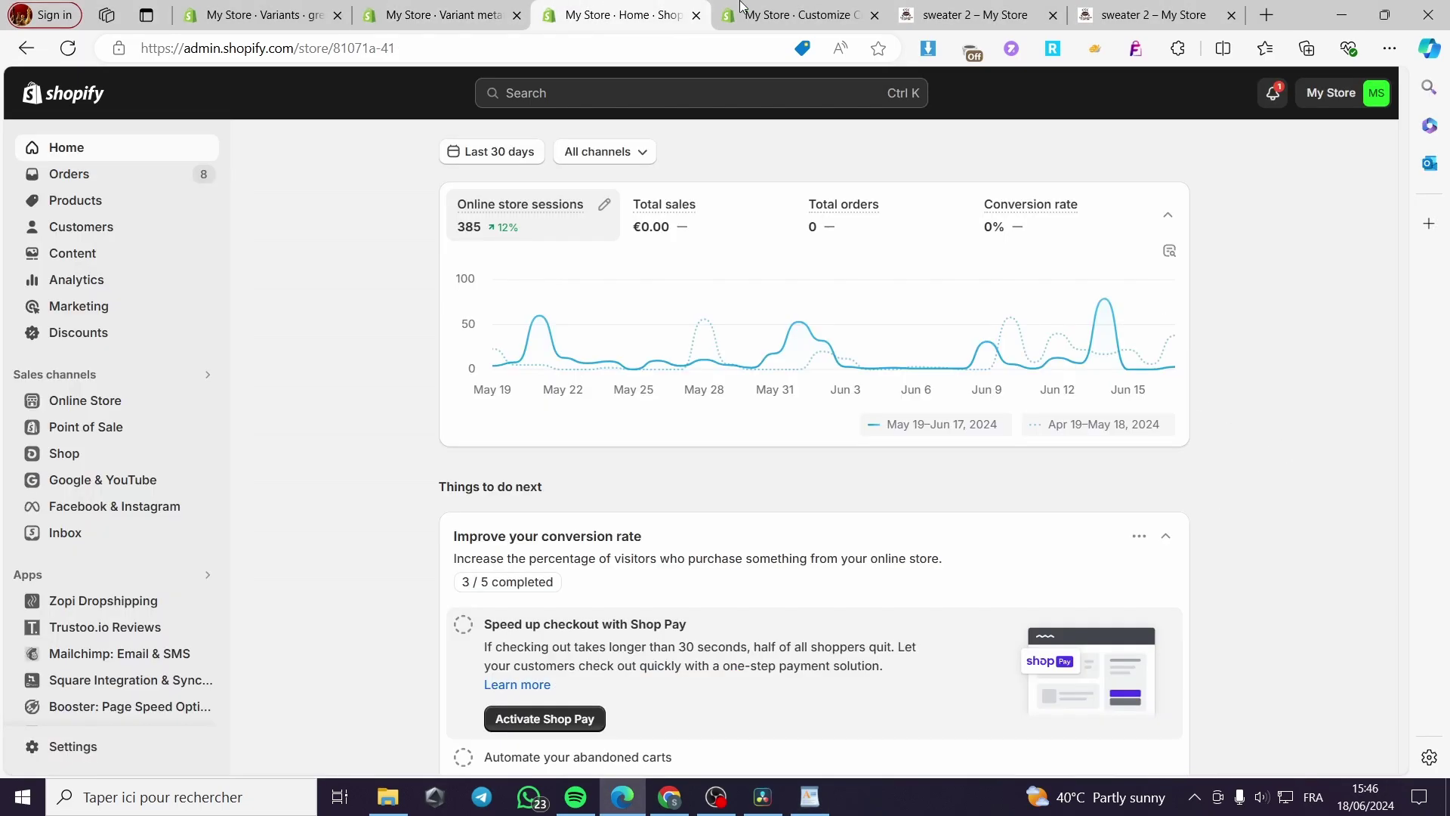
{"action": "key", "text": "ctrl+Tab"}
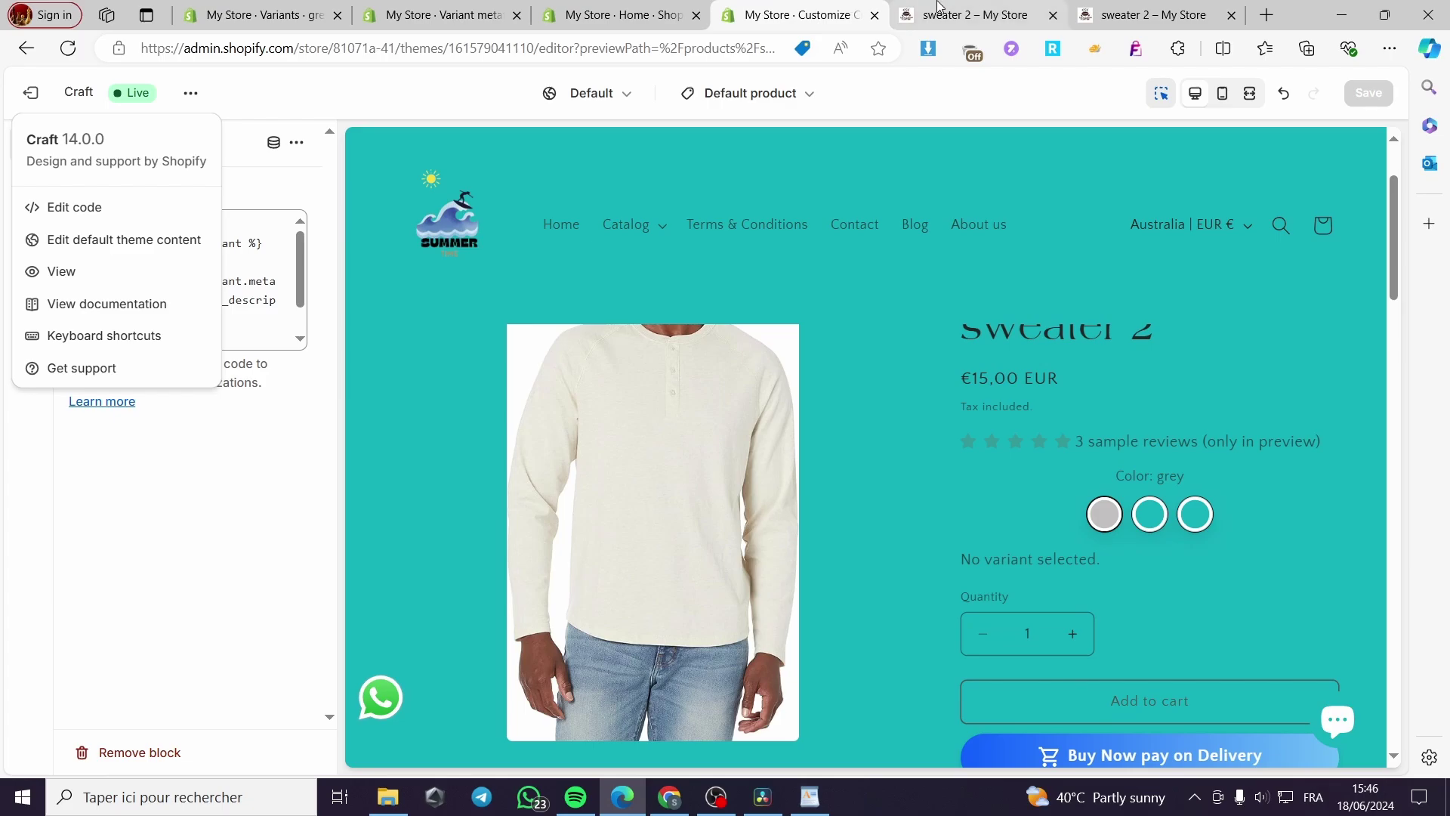